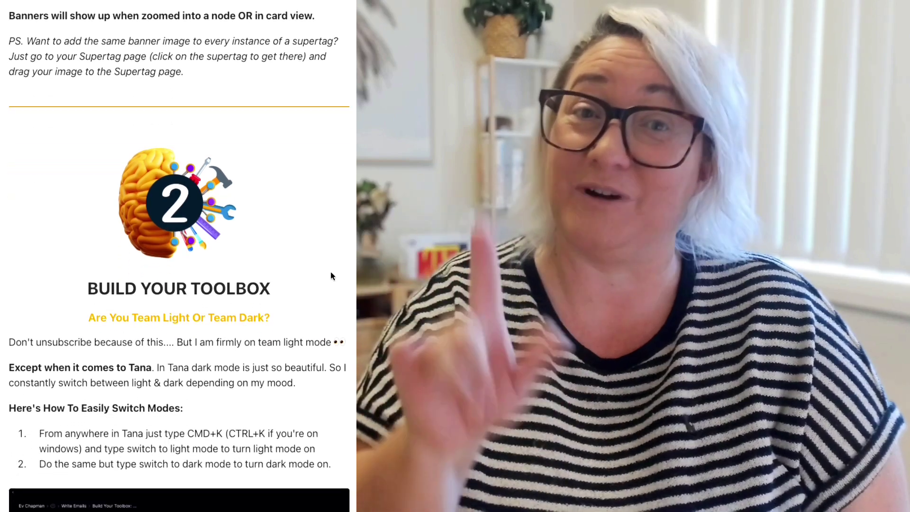
pyautogui.scroll(-10, 331, 273)
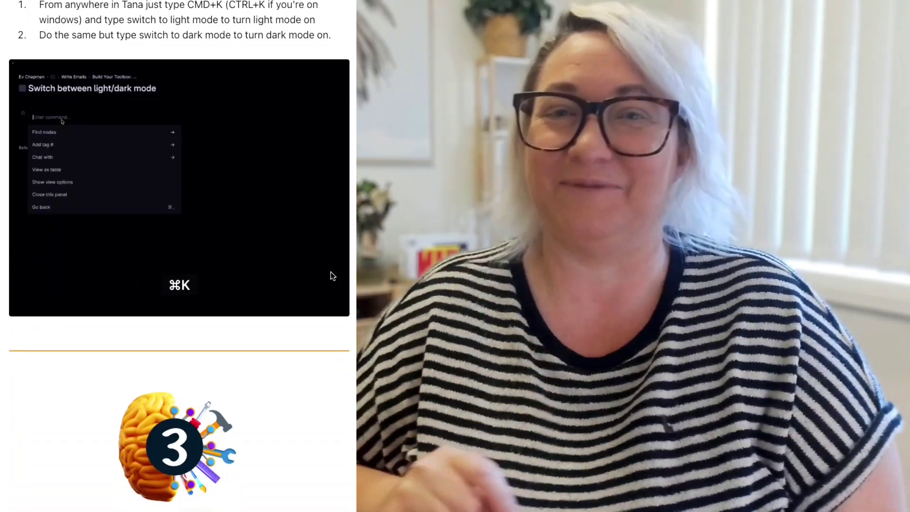
pyautogui.scroll(-6, 331, 276)
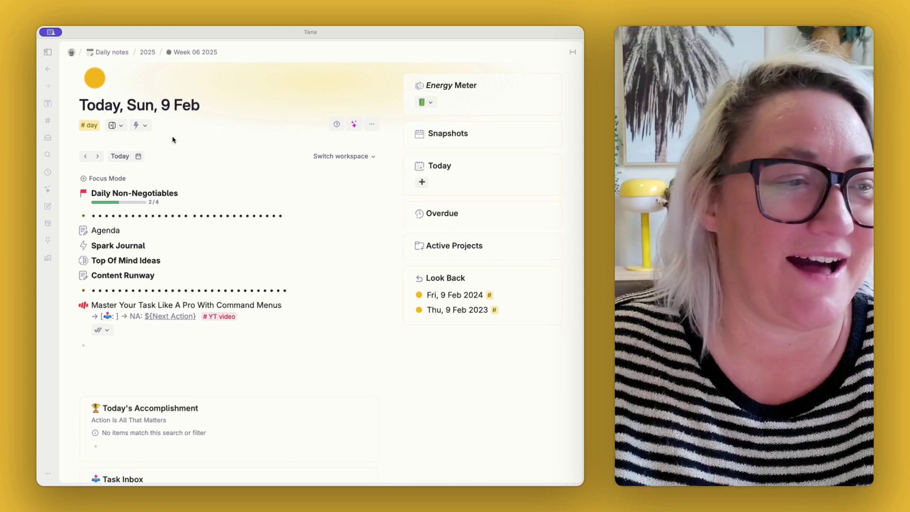
pyautogui.click(114, 129)
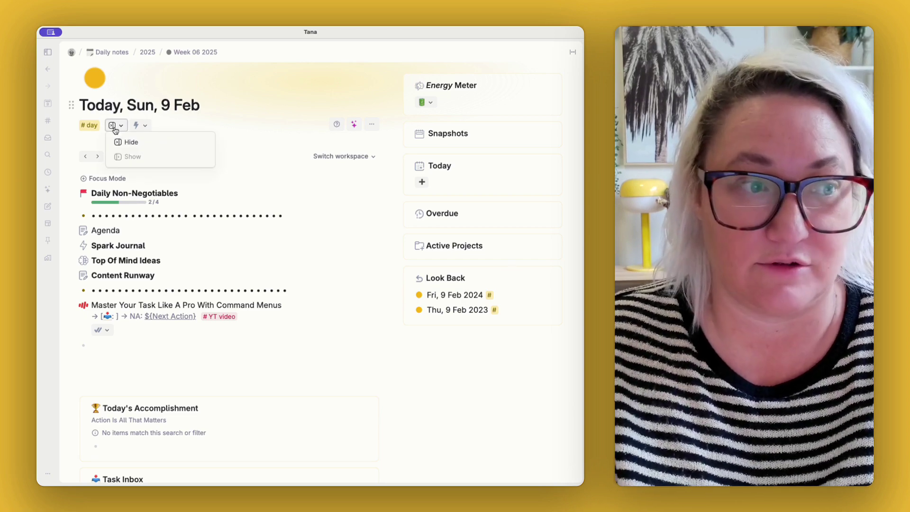
pyautogui.click(146, 125)
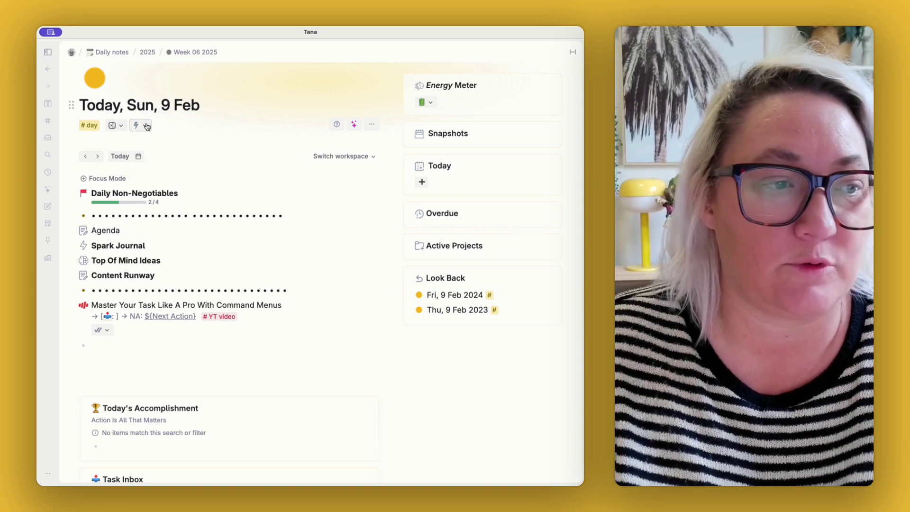
pyautogui.click(147, 126)
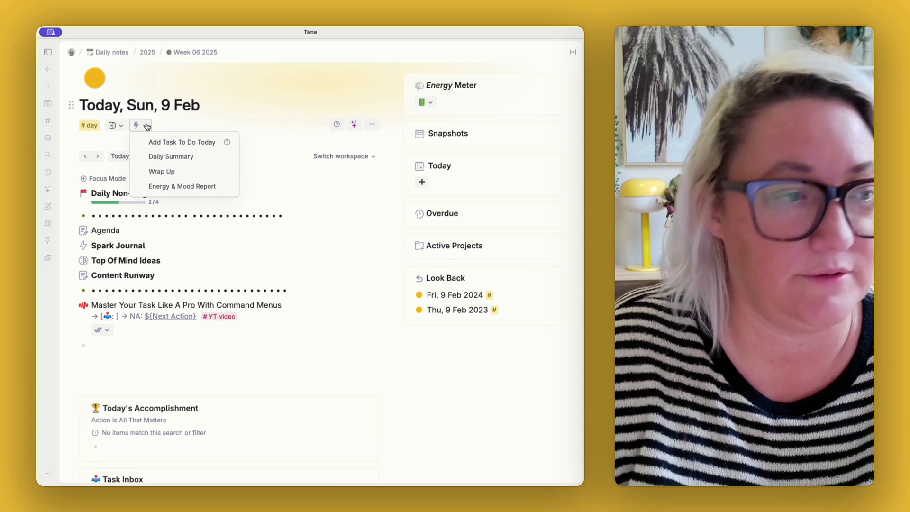
# - Toggle the side content of today's page with the Hide and Show commands, ending with it hidden
pyautogui.click(123, 125)
pyautogui.click(123, 125)
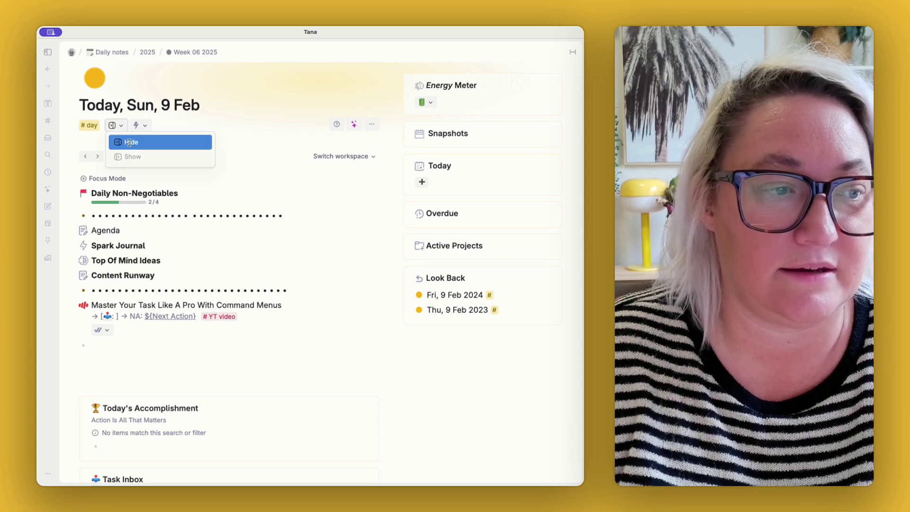
pyautogui.click(129, 143)
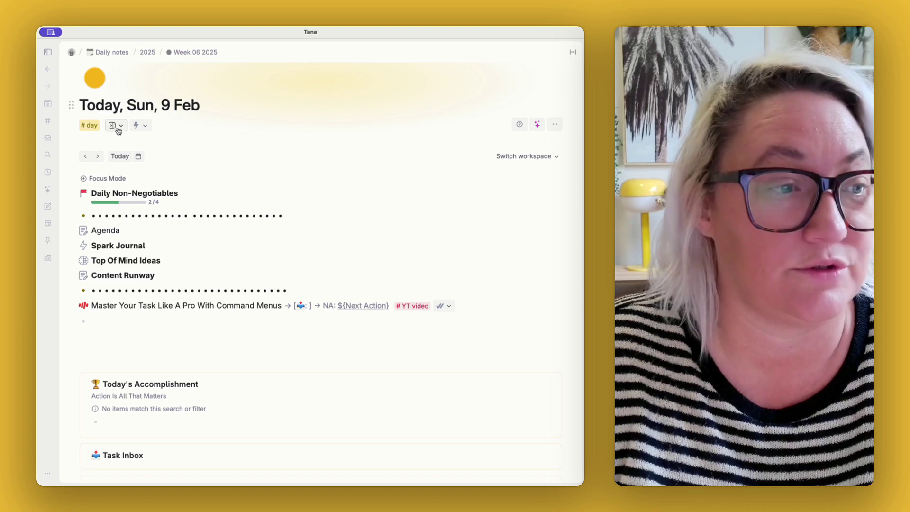
pyautogui.click(119, 127)
pyautogui.click(126, 153)
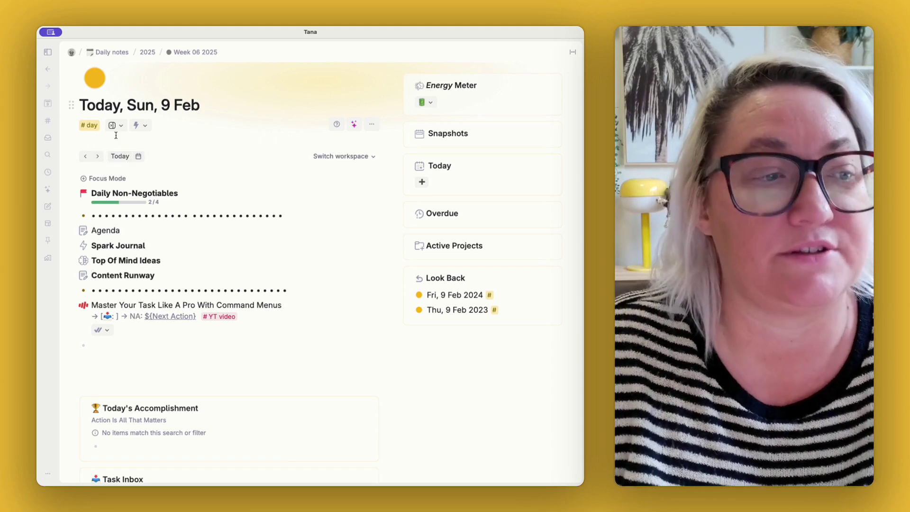
pyautogui.click(115, 125)
pyautogui.click(125, 142)
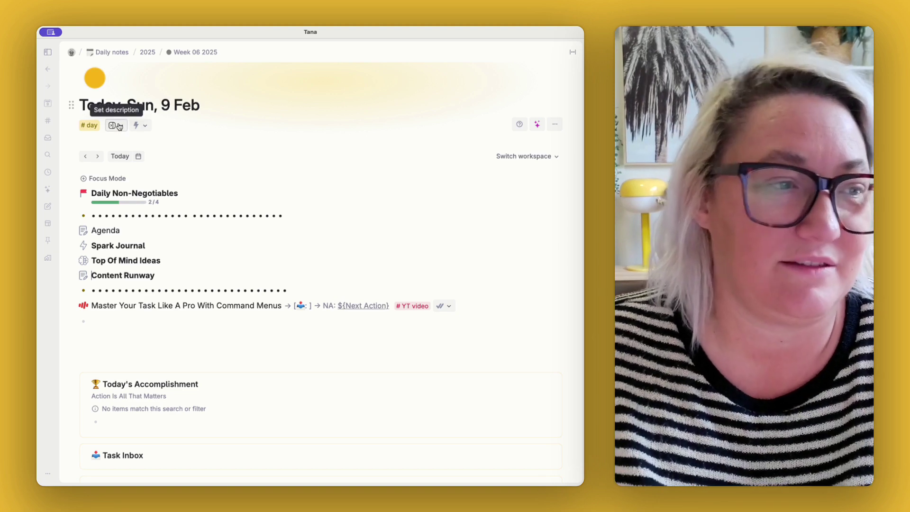
# - Open the #day tag's configuration and expand the Energy Meter entry in its related content settings
pyautogui.click(93, 126)
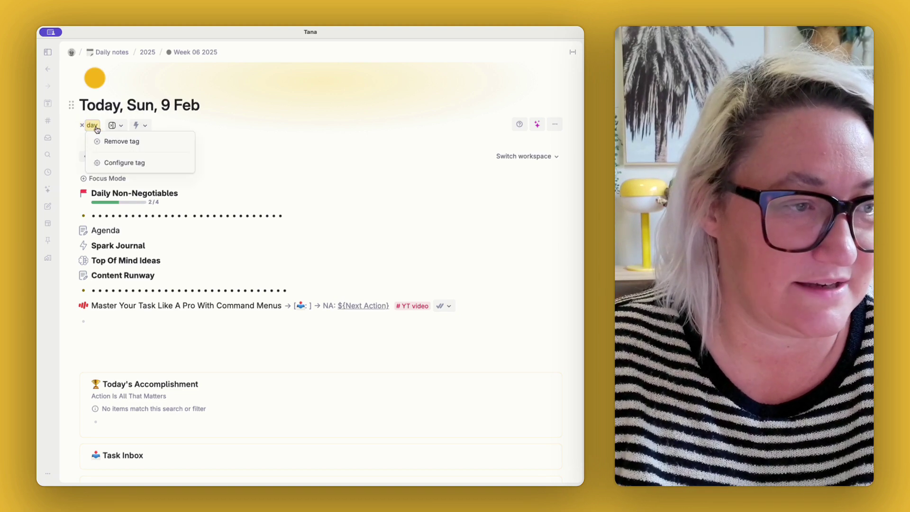
pyautogui.click(112, 166)
pyautogui.scroll(-1, 427, 284)
pyautogui.click(456, 384)
pyautogui.scroll(-10, 505, 289)
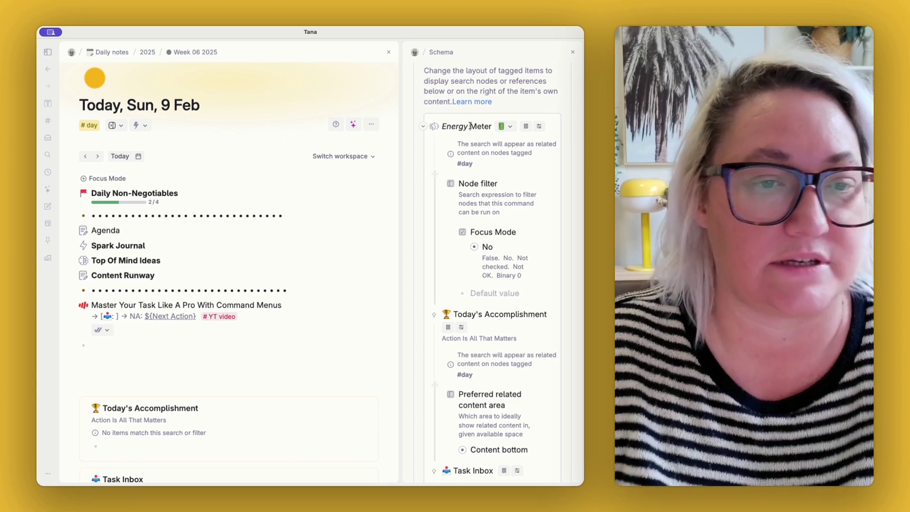
# - Delete the Node filter from the Energy Meter search and expand the Focus Mode field on today's page
pyautogui.click(469, 183)
pyautogui.press('shift+super+BackSpace')
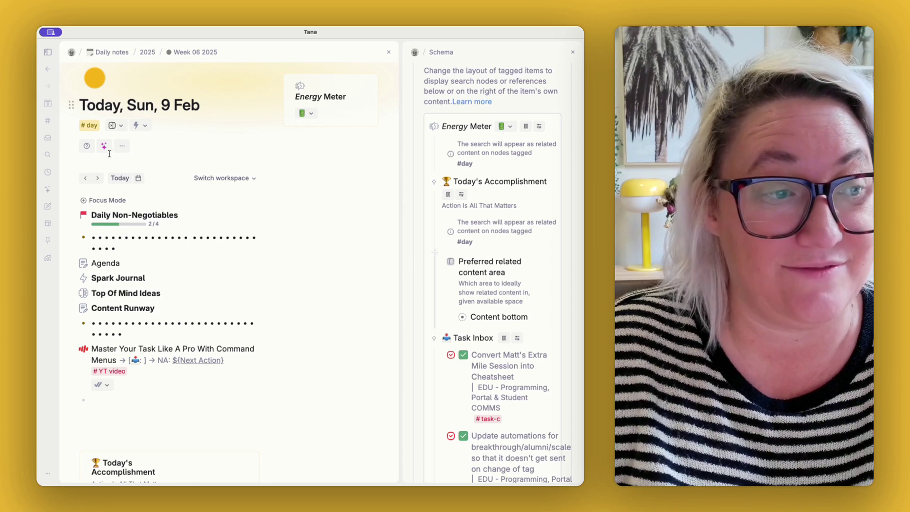
pyautogui.click(83, 200)
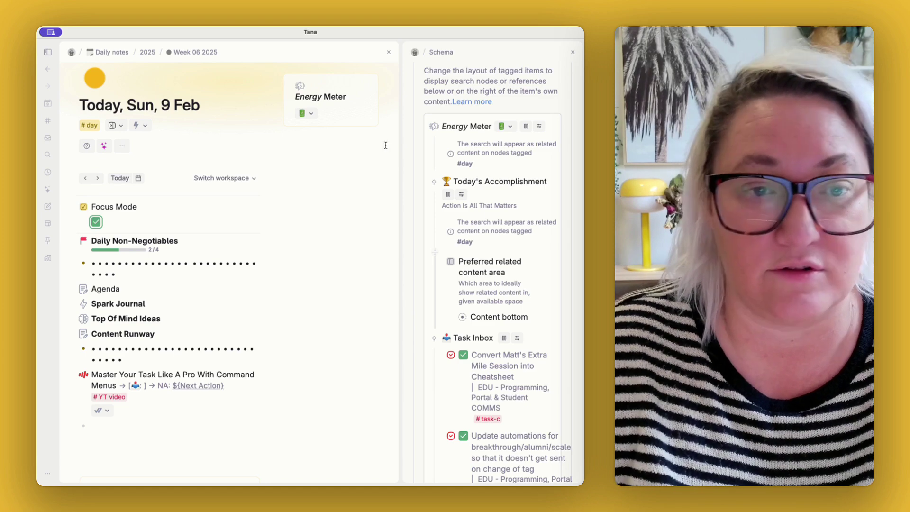
# - Run Add contextual content on the Energy Meter search and give it a Node filter field
pyautogui.click(471, 125)
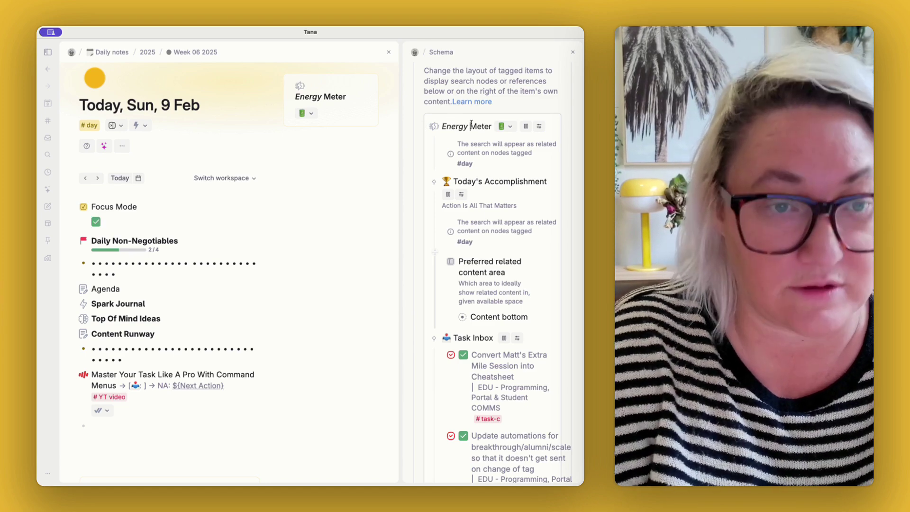
pyautogui.press('super+k')
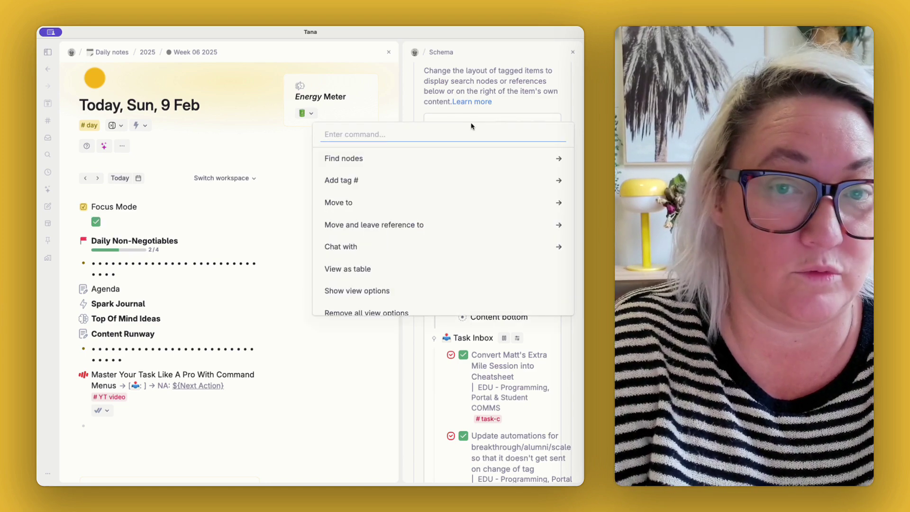
pyautogui.write('contex')
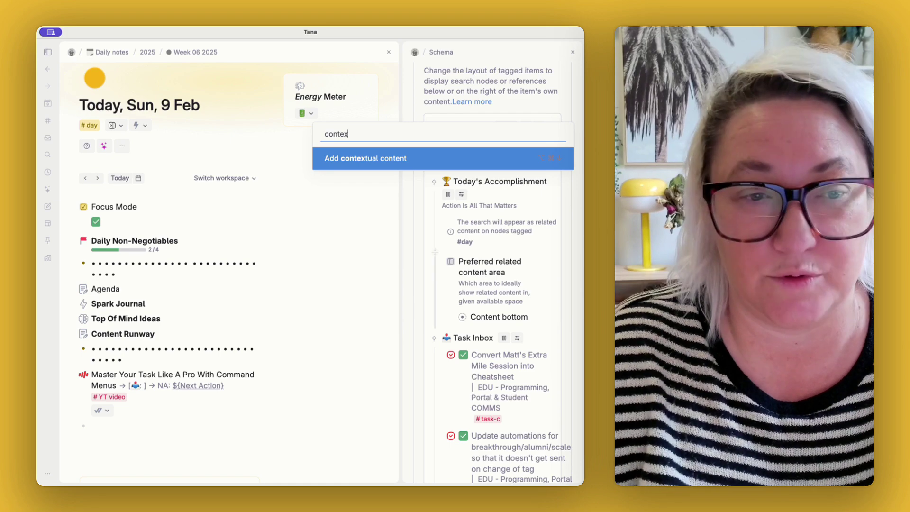
pyautogui.press('Return')
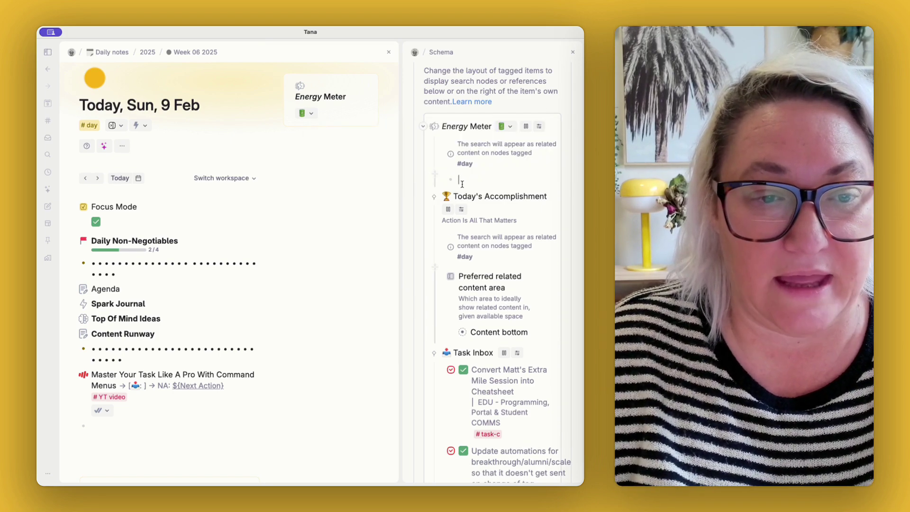
pyautogui.write('no')
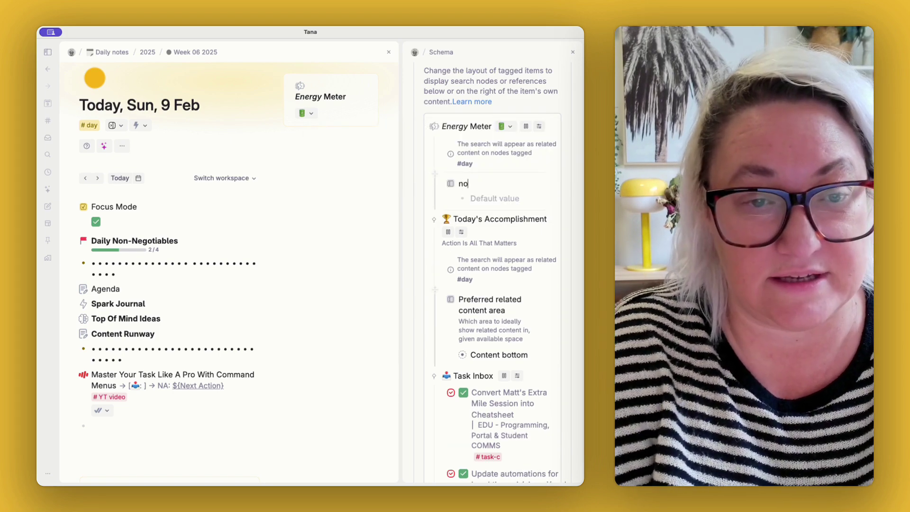
pyautogui.write('de fil')
pyautogui.press('Return')
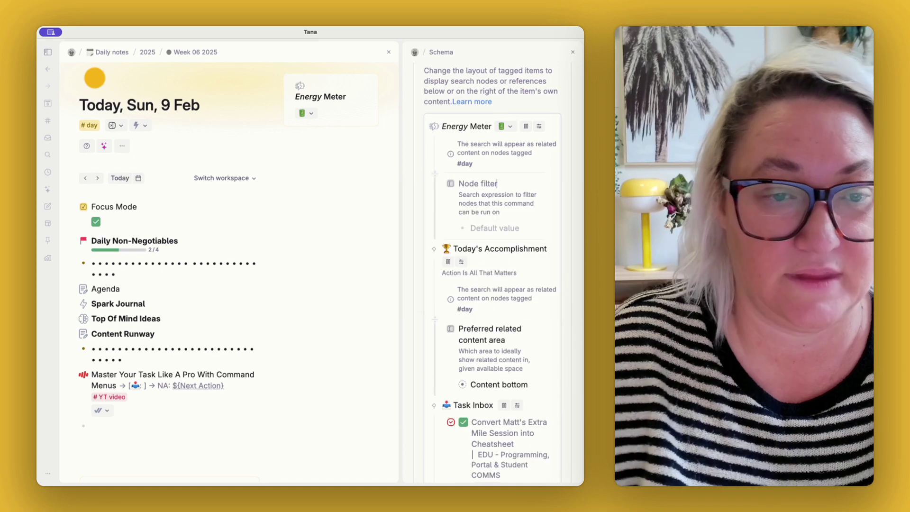
# - Define the Energy Meter's node filter as the Focus Mode field with the value No
pyautogui.write('foc')
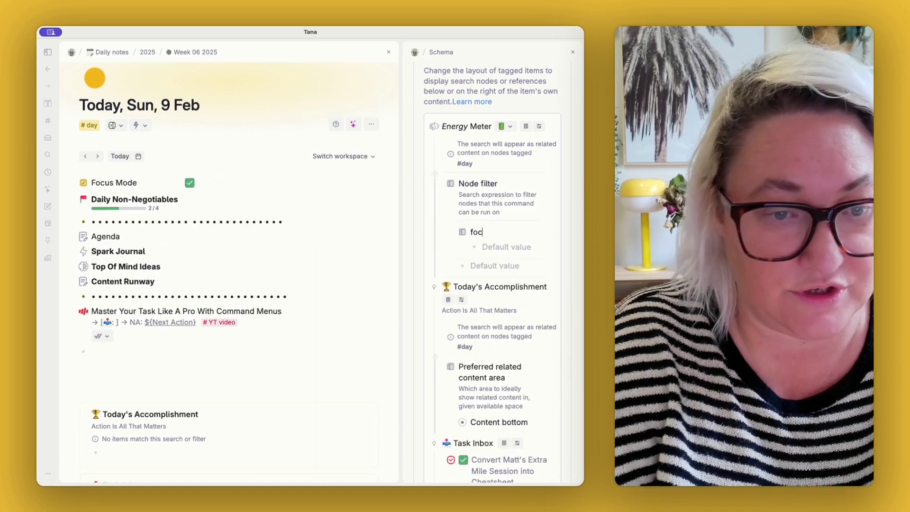
pyautogui.write('us mod')
pyautogui.press('Return')
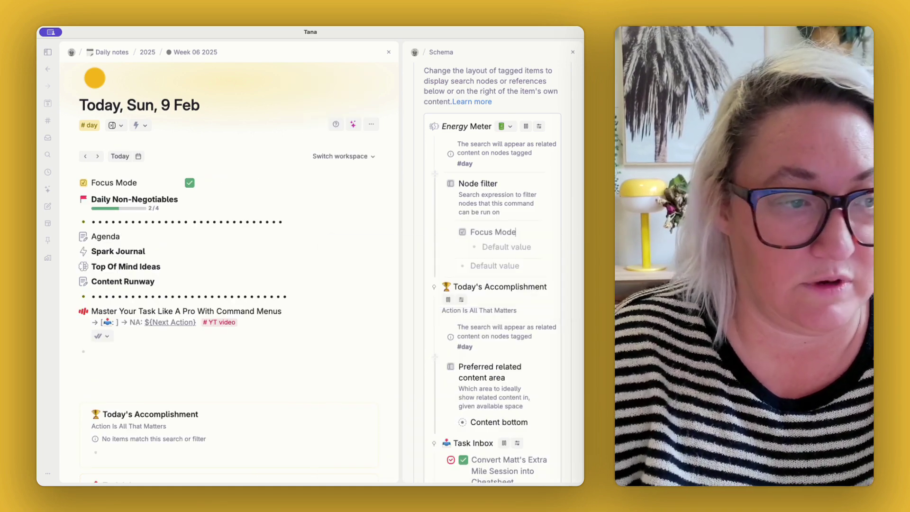
pyautogui.click(496, 247)
pyautogui.click(494, 262)
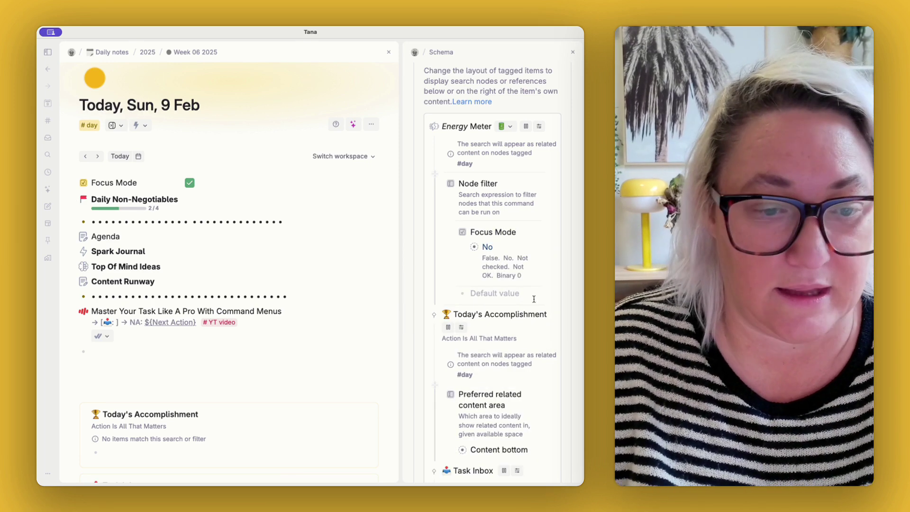
# - Review the node filters of the Snapshots, Today and Overdue searches and close the tag configuration
pyautogui.scroll(-15, 514, 317)
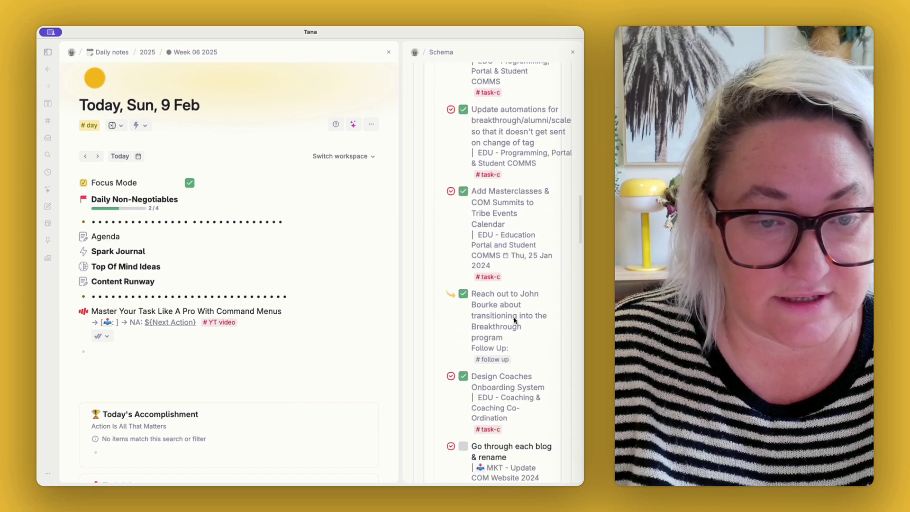
pyautogui.scroll(-15, 514, 321)
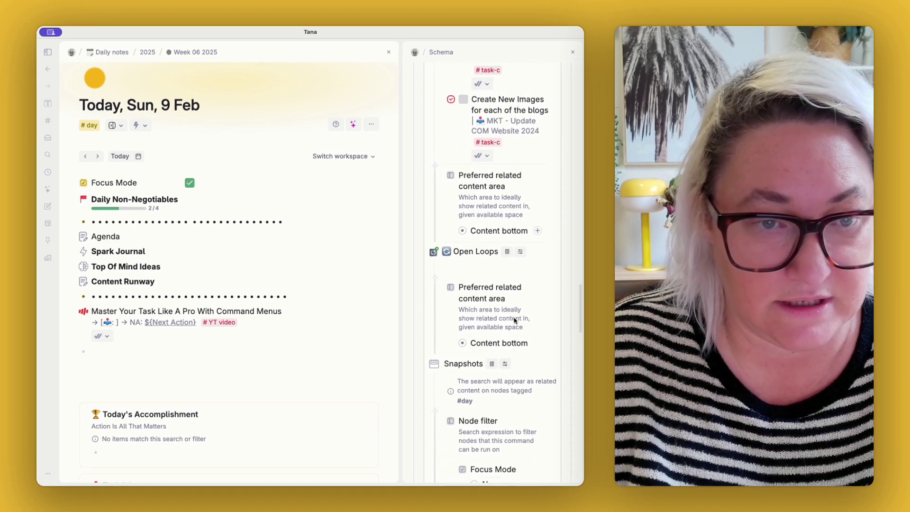
pyautogui.scroll(-10, 495, 218)
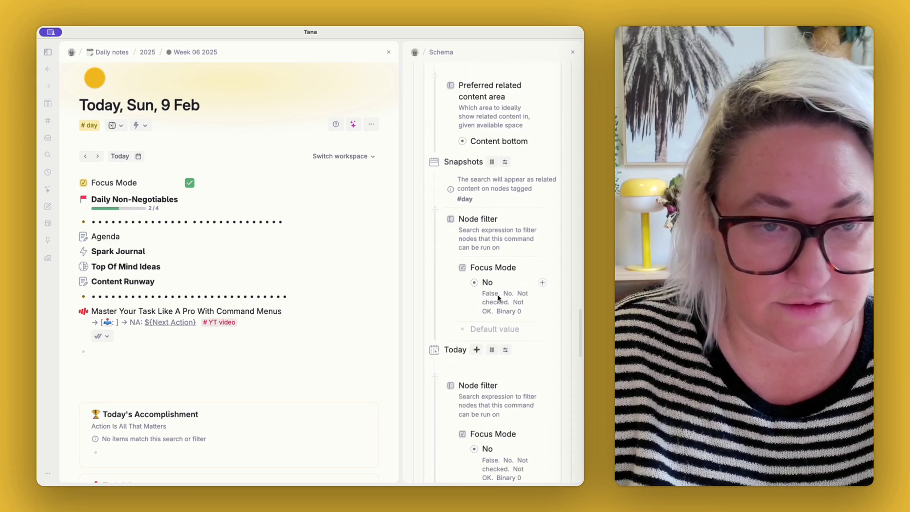
pyautogui.scroll(-8, 502, 260)
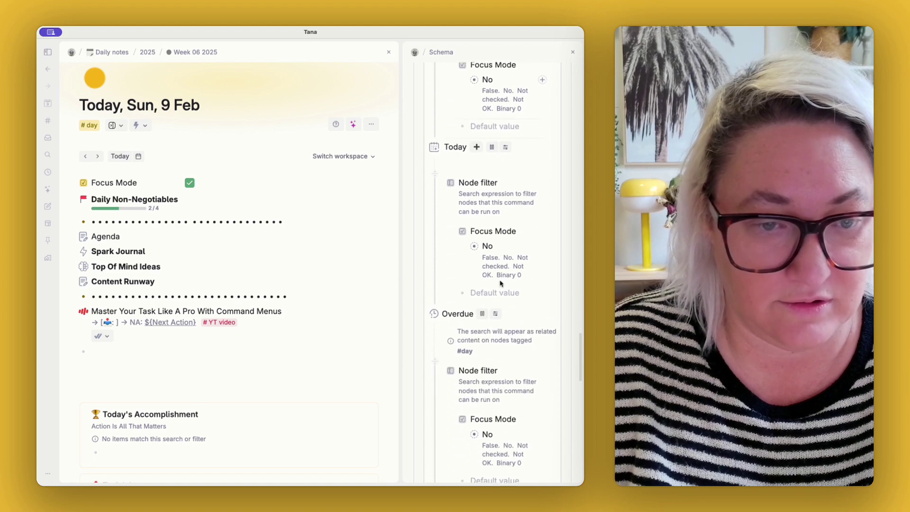
pyautogui.scroll(15, 435, 157)
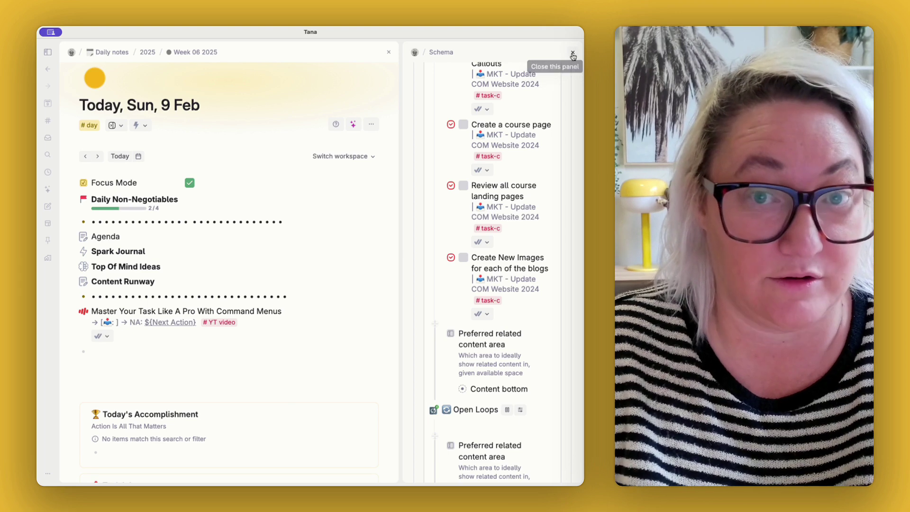
pyautogui.click(573, 53)
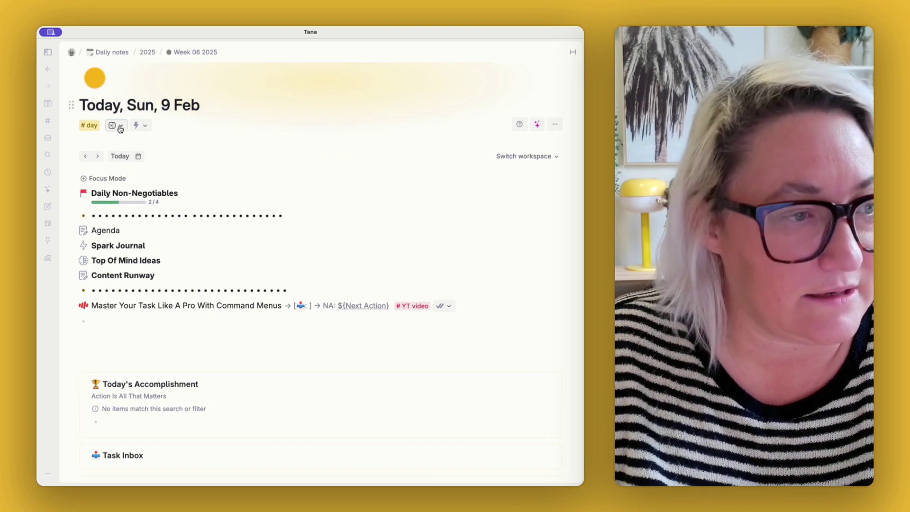
# - Open the definition of the day page's Hide/Show command menu and examine the Hide command's node filter
pyautogui.click(113, 125)
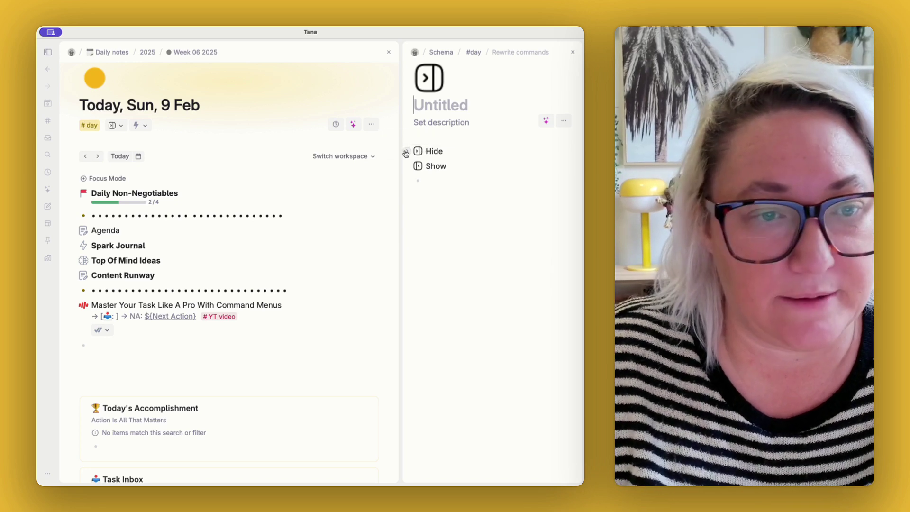
pyautogui.click(406, 151)
pyautogui.scroll(-1, 478, 232)
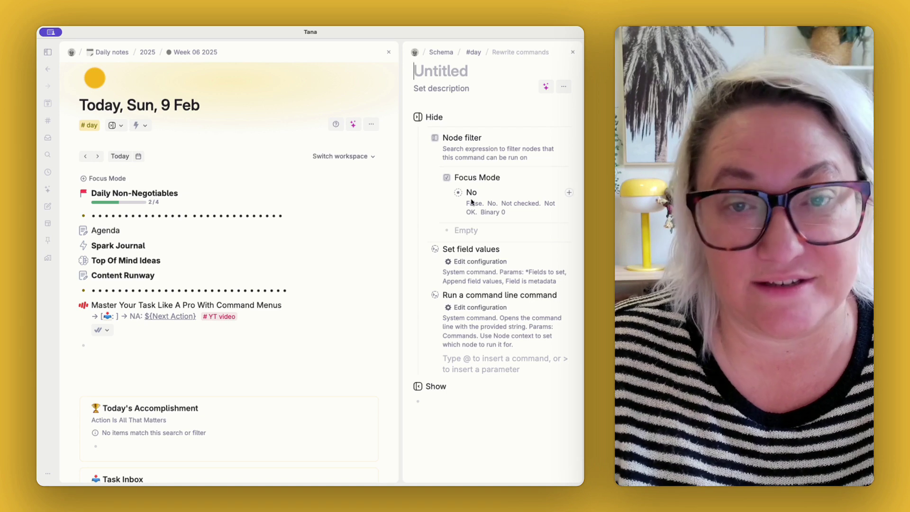
pyautogui.click(116, 126)
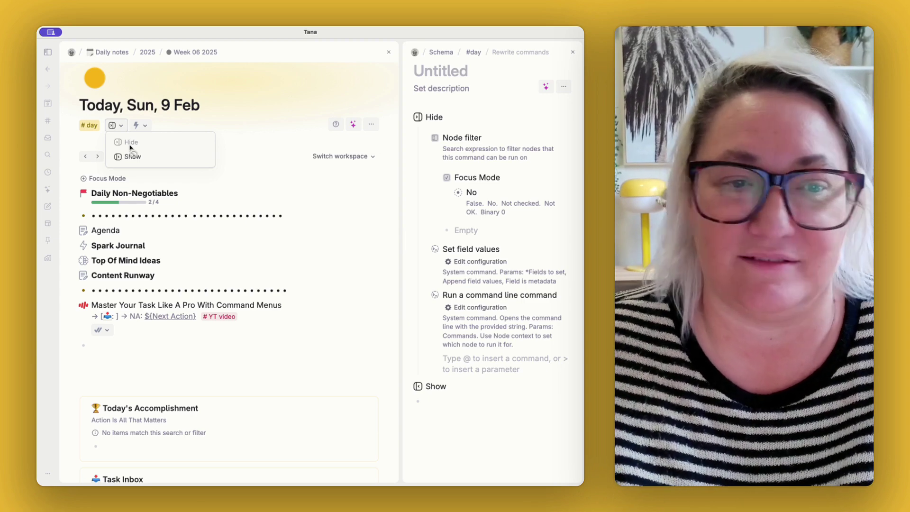
pyautogui.scroll(-4, 479, 246)
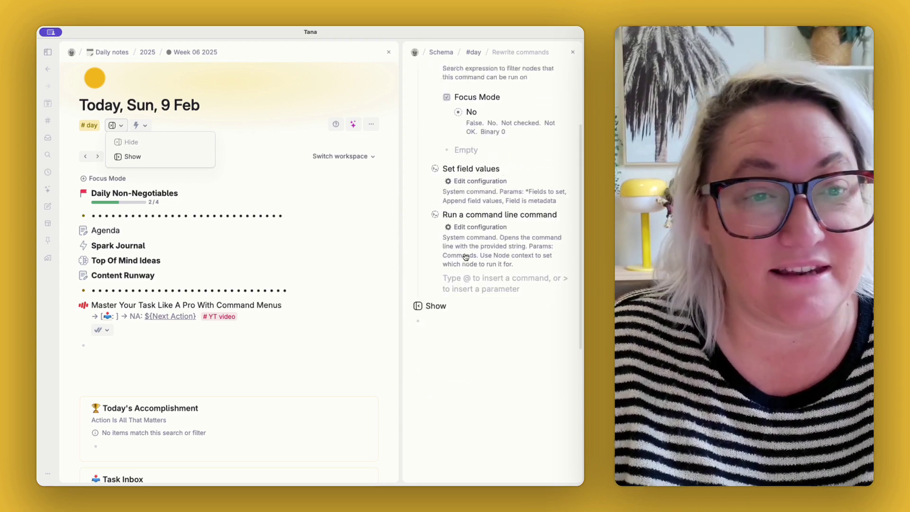
# - Open the configuration of the Hide command's Set field values action to inspect its fields to set
pyautogui.click(475, 174)
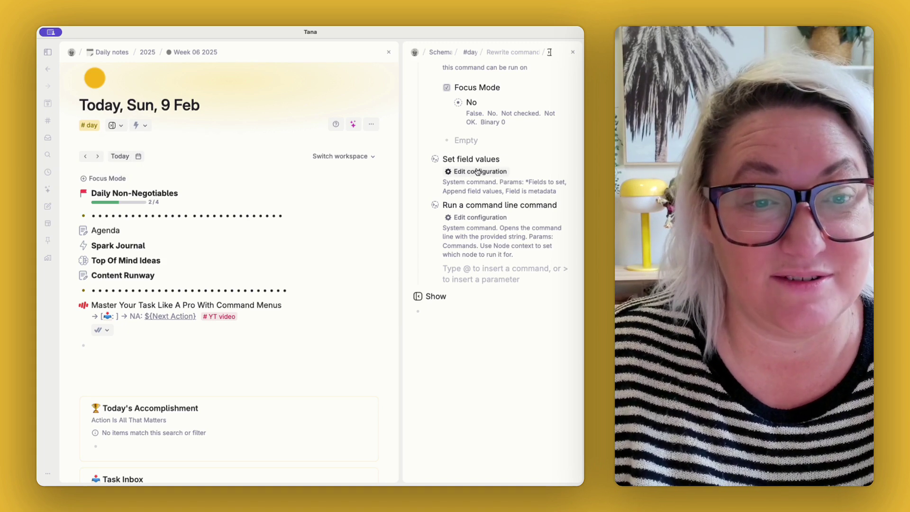
pyautogui.click(472, 172)
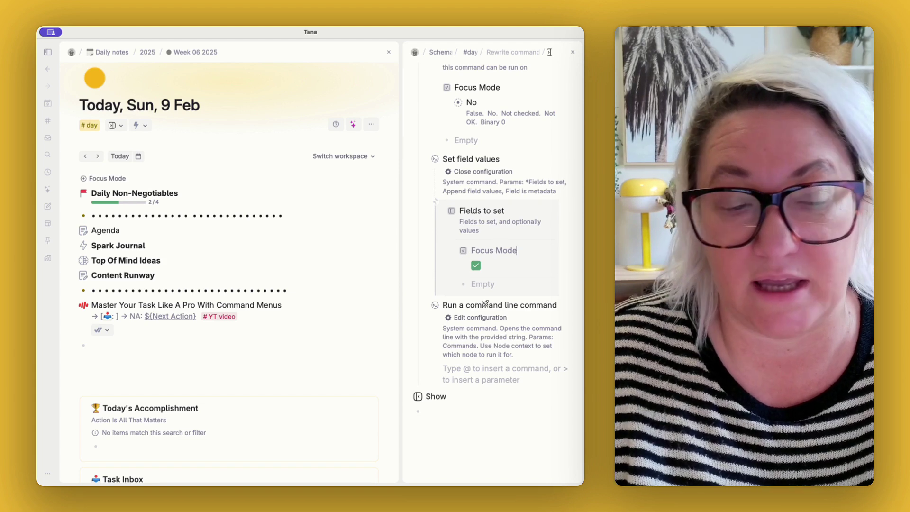
pyautogui.scroll(-5, 485, 303)
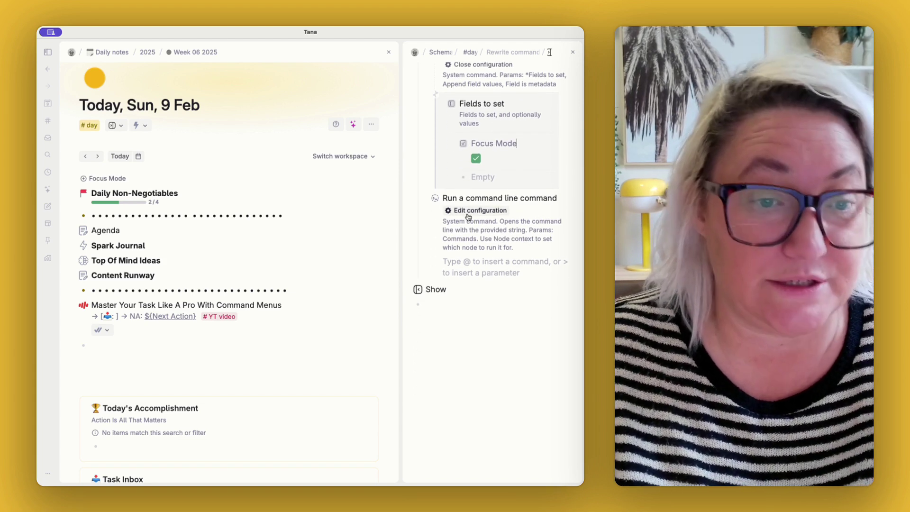
# - Examine the configuration of the Hide command's Run a command line command action, close the definition and choose Full as the day page's content width
pyautogui.click(469, 211)
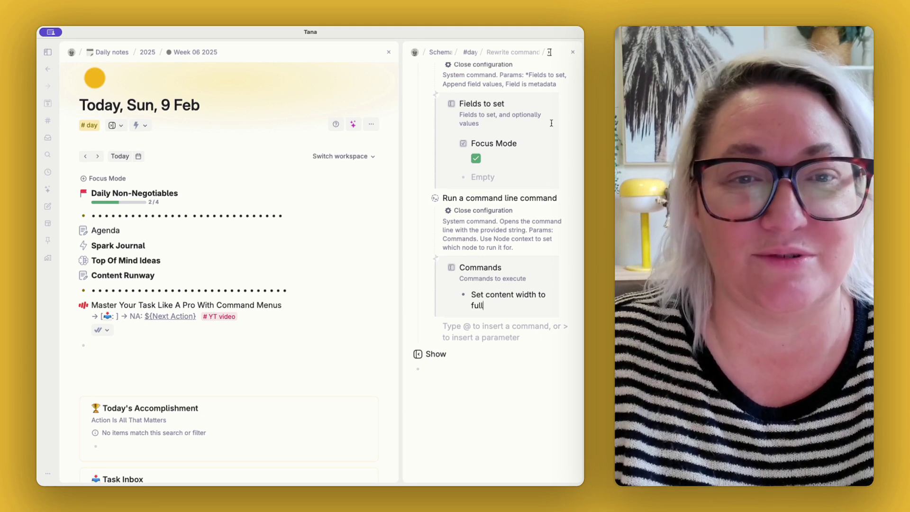
pyautogui.click(572, 51)
pyautogui.moveTo(569, 60)
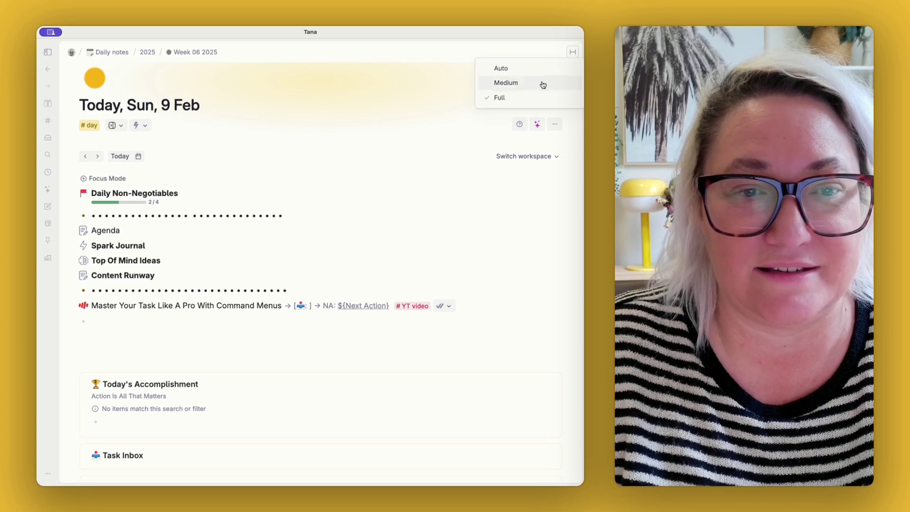
pyautogui.click(521, 98)
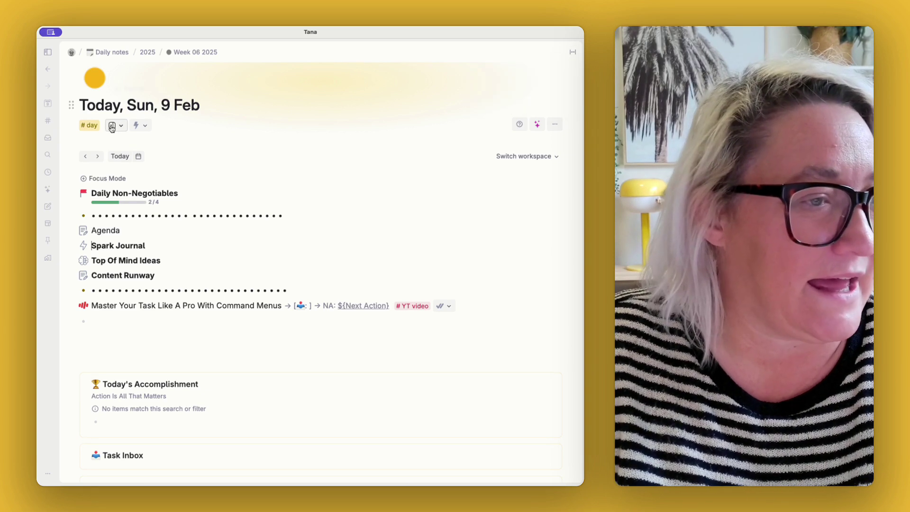
# - Reopen the Hide/Show command menu's definition and examine the Show command's node filter and its Set field values configuration
pyautogui.click(111, 125)
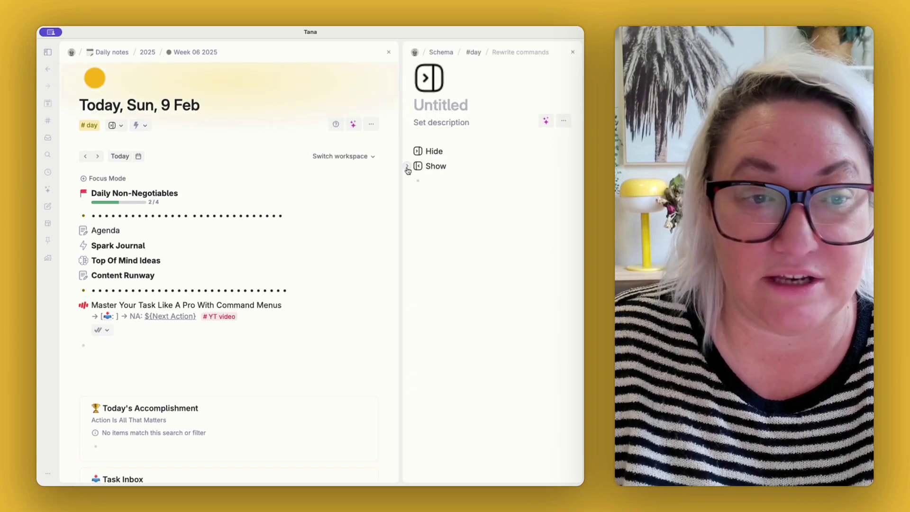
pyautogui.click(407, 166)
pyautogui.scroll(-2, 509, 256)
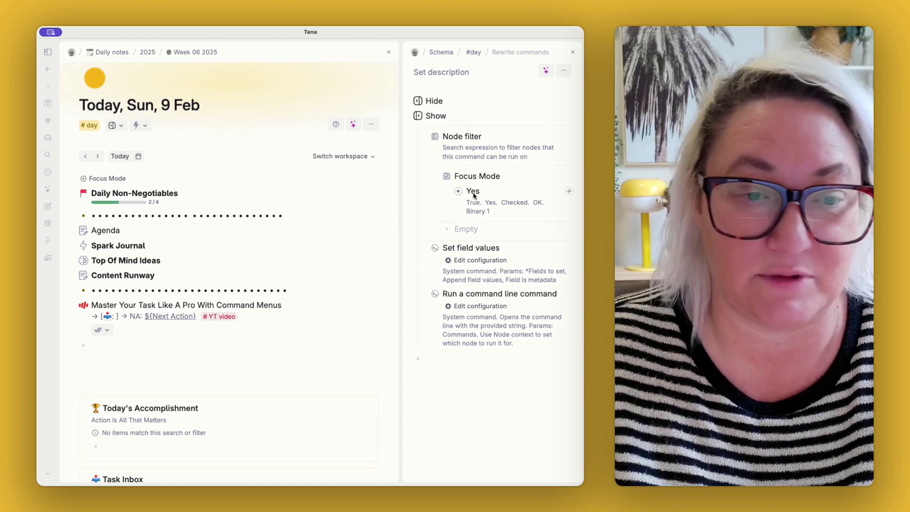
pyautogui.click(476, 260)
pyautogui.scroll(-1, 476, 260)
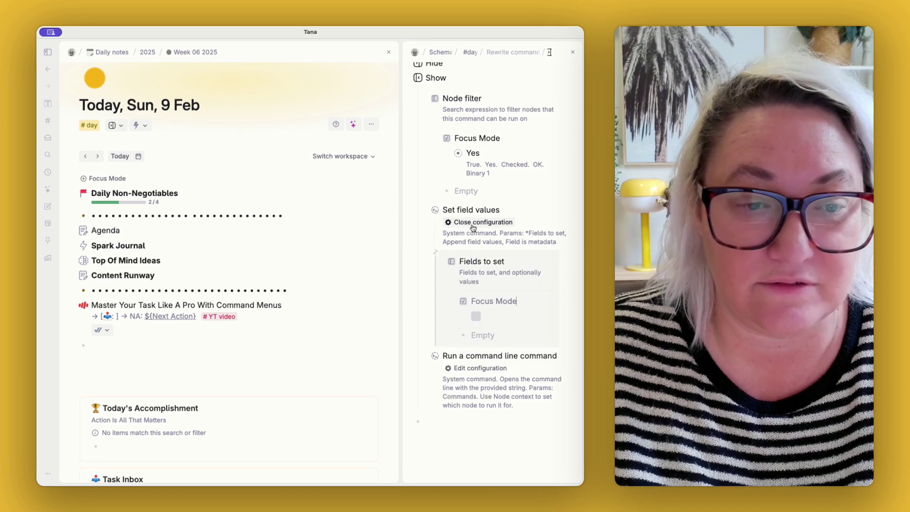
pyautogui.scroll(-1, 473, 232)
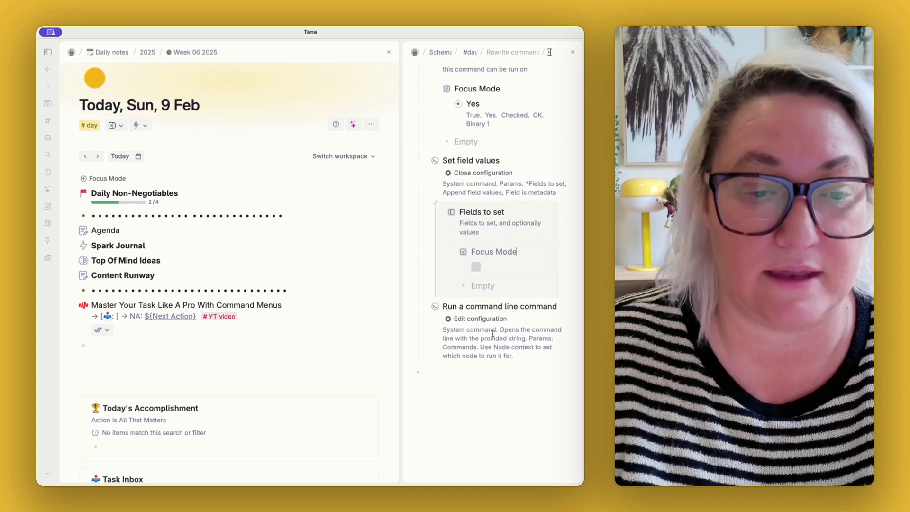
# - Inspect the commands to execute in the Show command's Run a command line command action, and close the definition
pyautogui.click(480, 318)
pyautogui.click(492, 420)
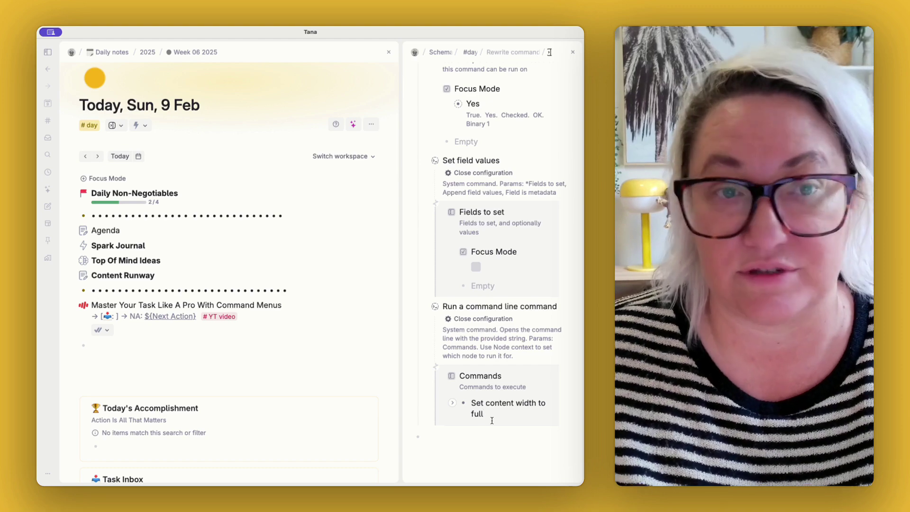
pyautogui.scroll(3, 500, 253)
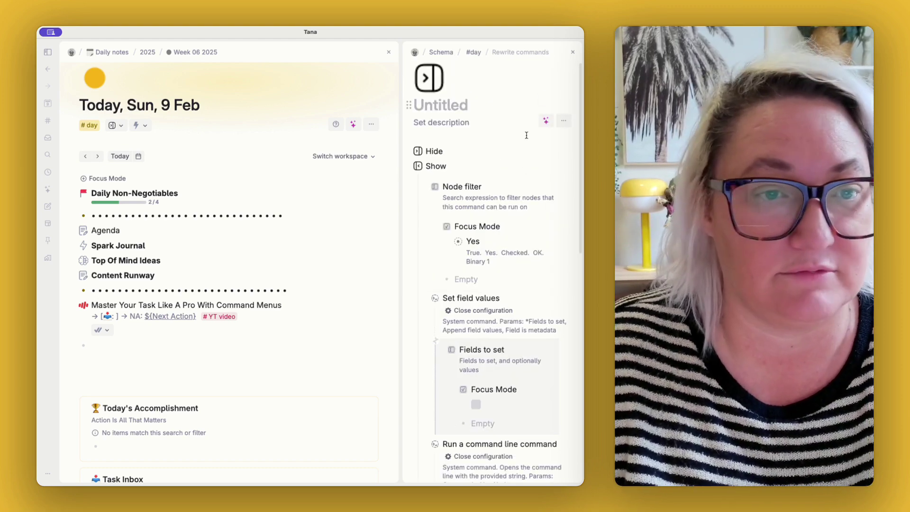
pyautogui.click(572, 52)
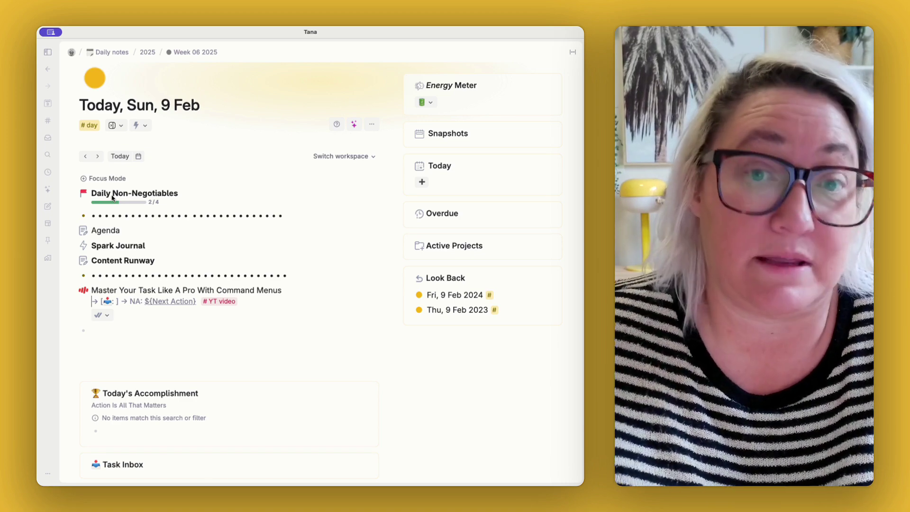
# - Expand Daily Non-Negotiables on the day page to view its checklist, and collapse it again
pyautogui.click(113, 195)
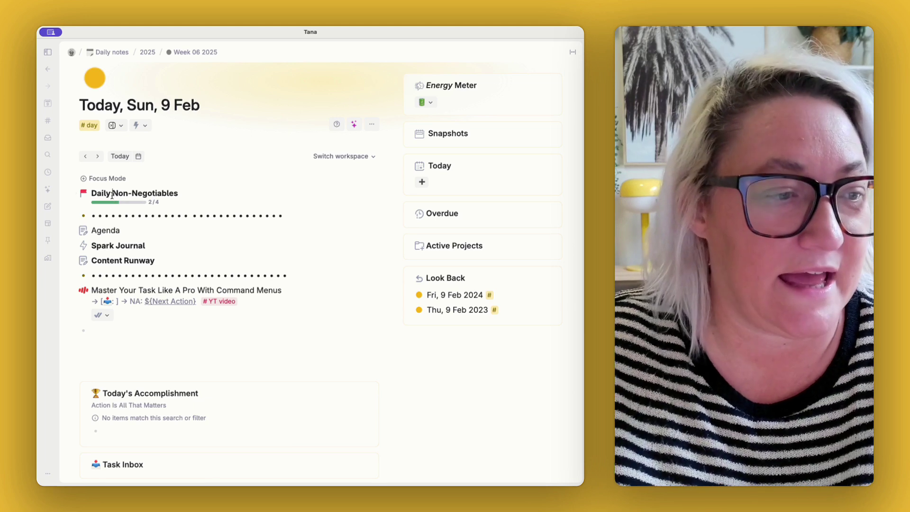
pyautogui.press('super+Down')
pyautogui.scroll(-2, 123, 230)
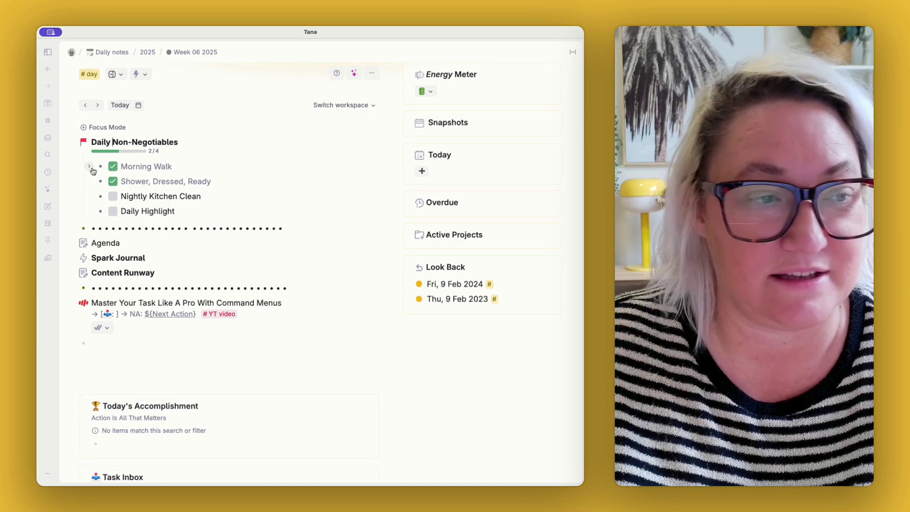
pyautogui.click(72, 144)
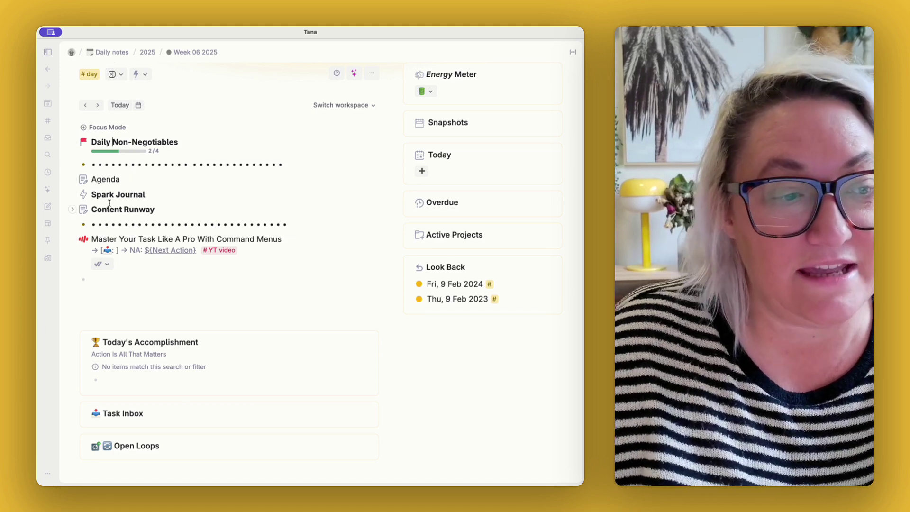
# - Expand the Agenda to review the hourly schedule of events and tasks, and collapse it again
pyautogui.scroll(-2, 99, 180)
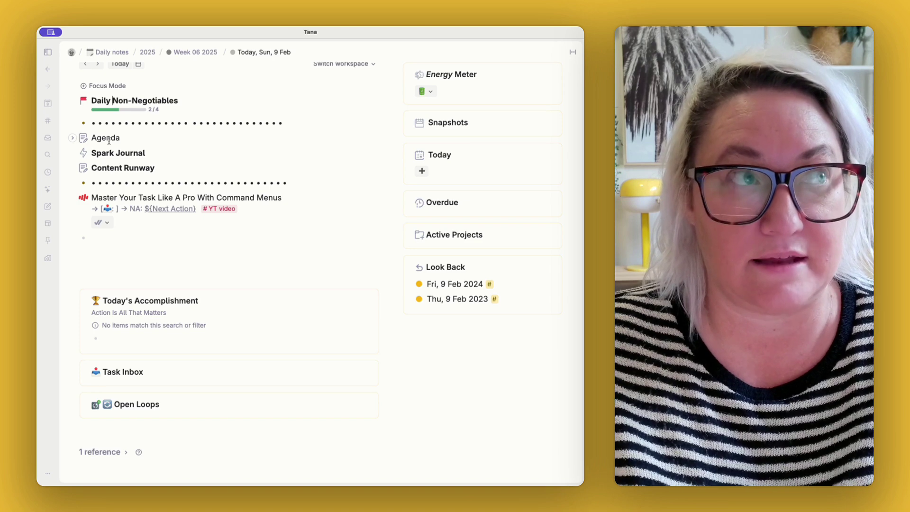
pyautogui.click(72, 137)
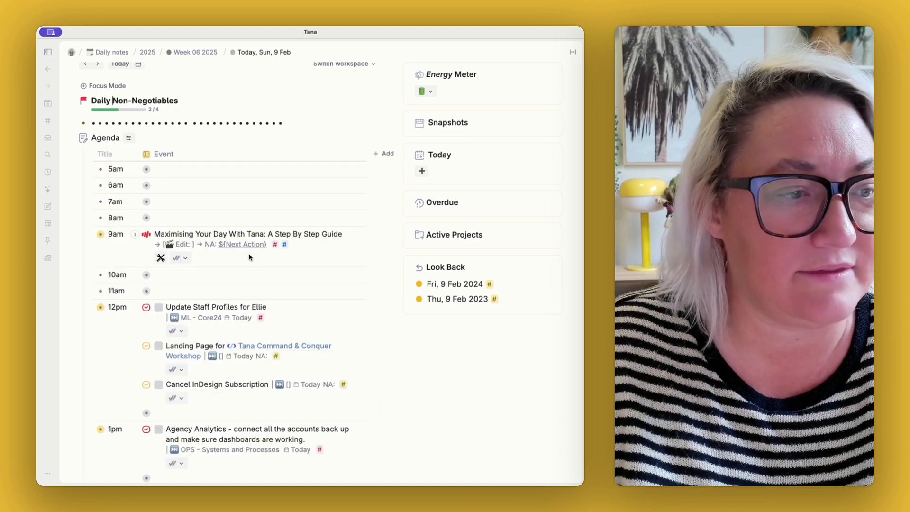
pyautogui.scroll(-2, 253, 256)
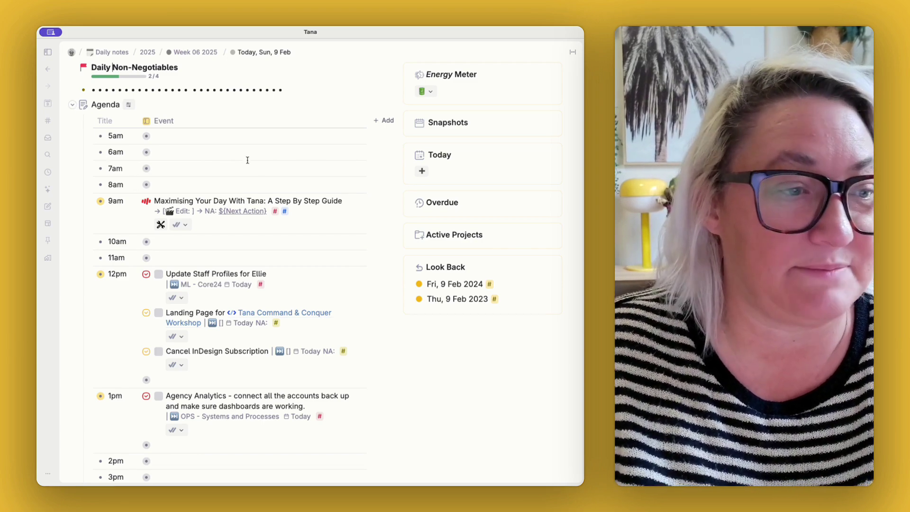
pyautogui.click(72, 105)
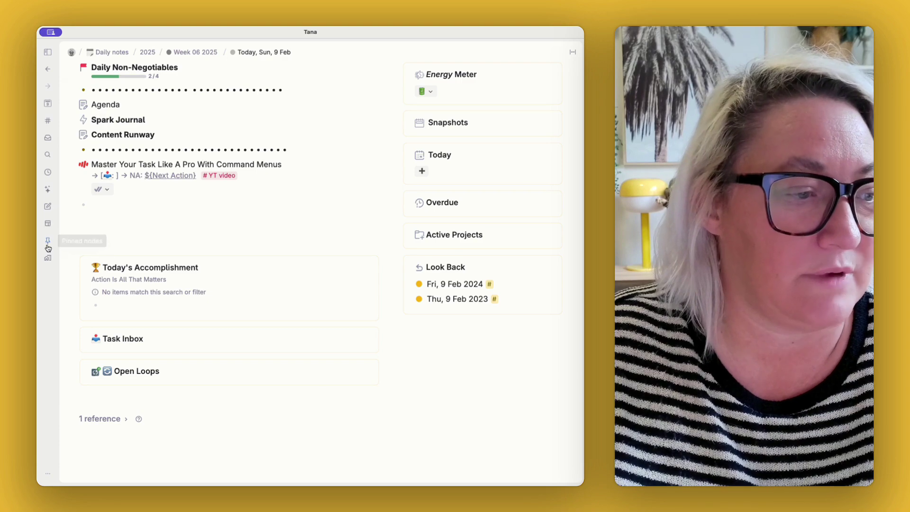
# - Expand the Spark Journal and look through its list of captured spark notes and Readwise highlights
pyautogui.moveTo(48, 247)
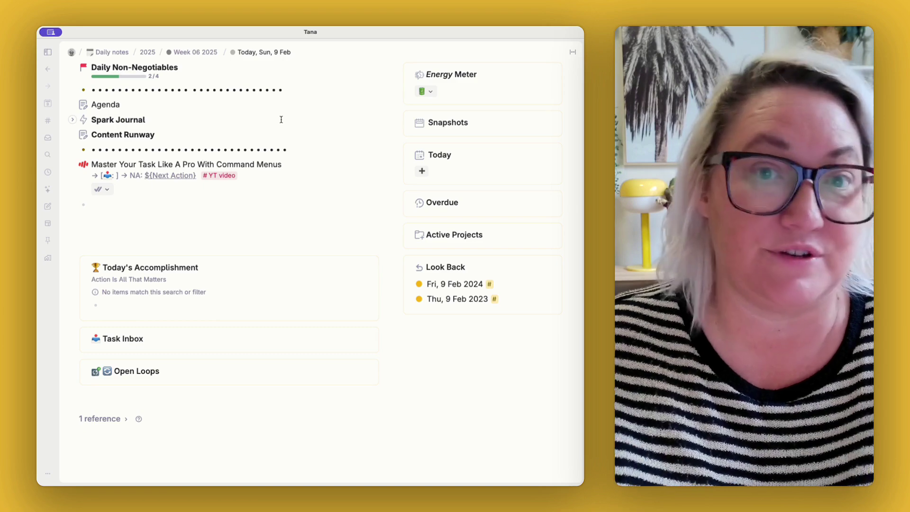
pyautogui.press('super+Down')
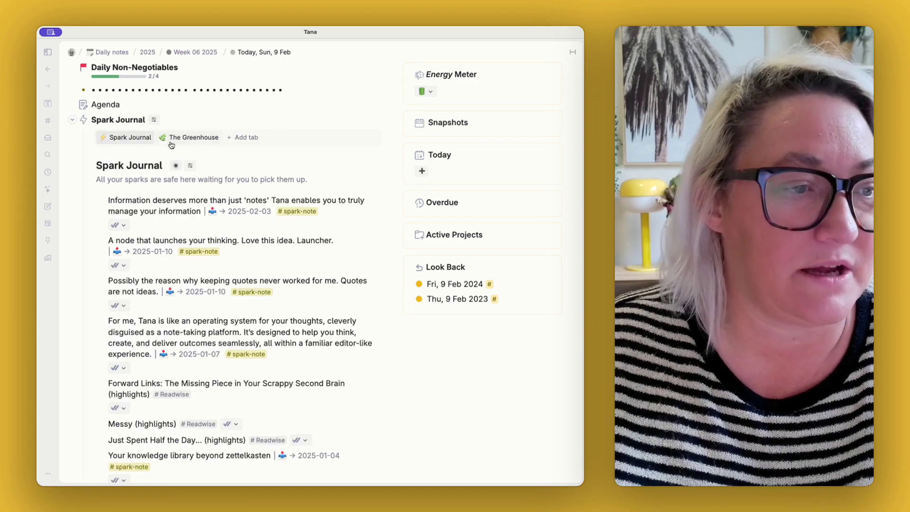
pyautogui.scroll(-3, 259, 259)
pyautogui.scroll(-8, 259, 259)
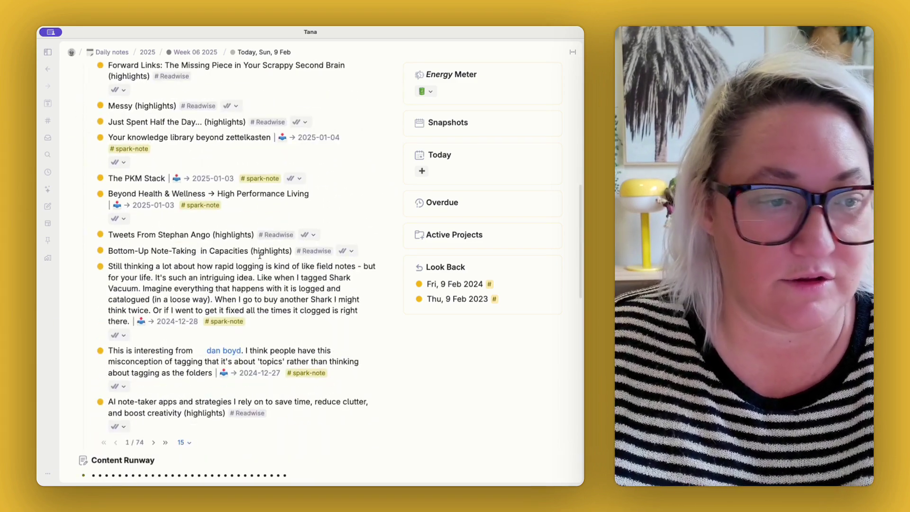
pyautogui.scroll(10, 259, 258)
pyautogui.scroll(1, 259, 258)
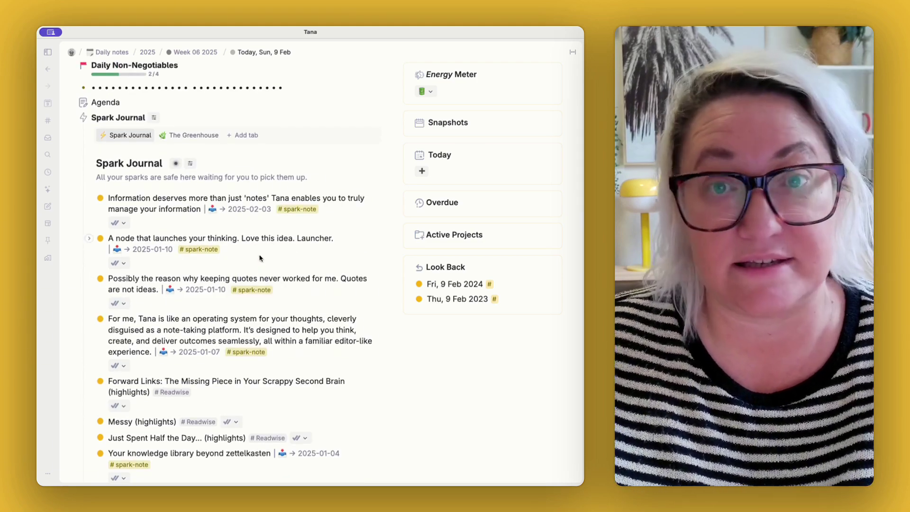
pyautogui.scroll(-8, 202, 318)
pyautogui.scroll(-2, 201, 318)
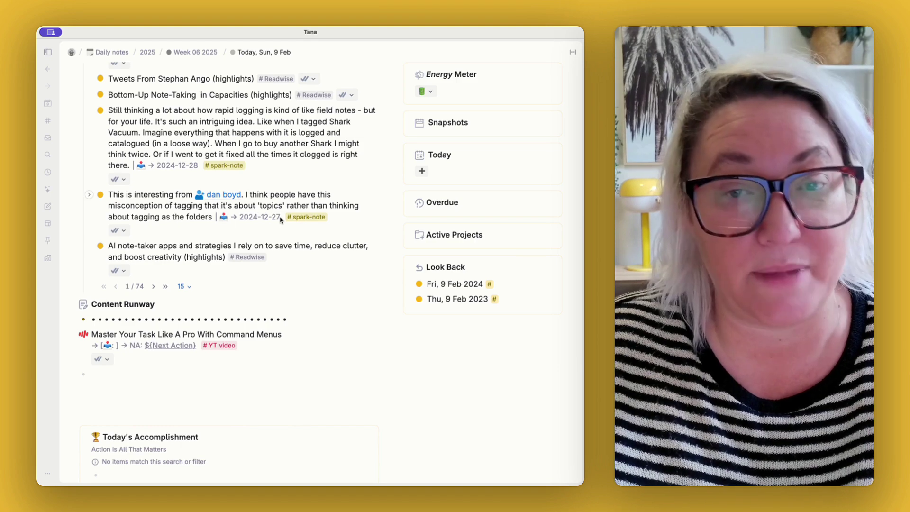
pyautogui.scroll(5, 281, 220)
pyautogui.scroll(6, 280, 220)
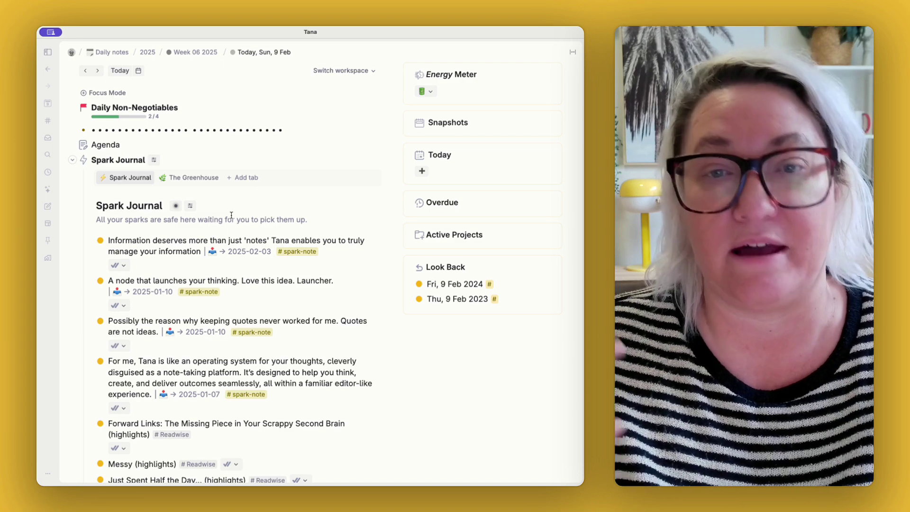
pyautogui.scroll(-3, 231, 216)
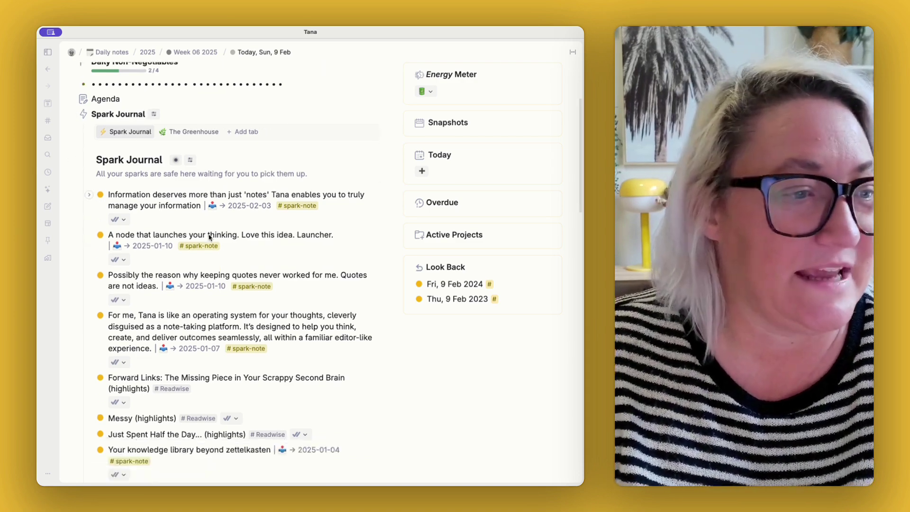
# - Browse the ideas in The Greenhouse view of the Spark Journal, and collapse the journal
pyautogui.click(195, 109)
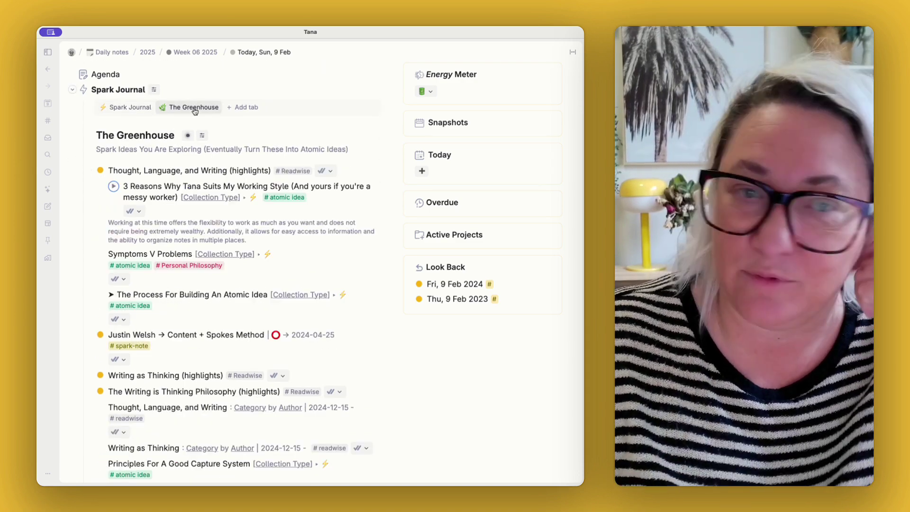
pyautogui.scroll(-12, 231, 209)
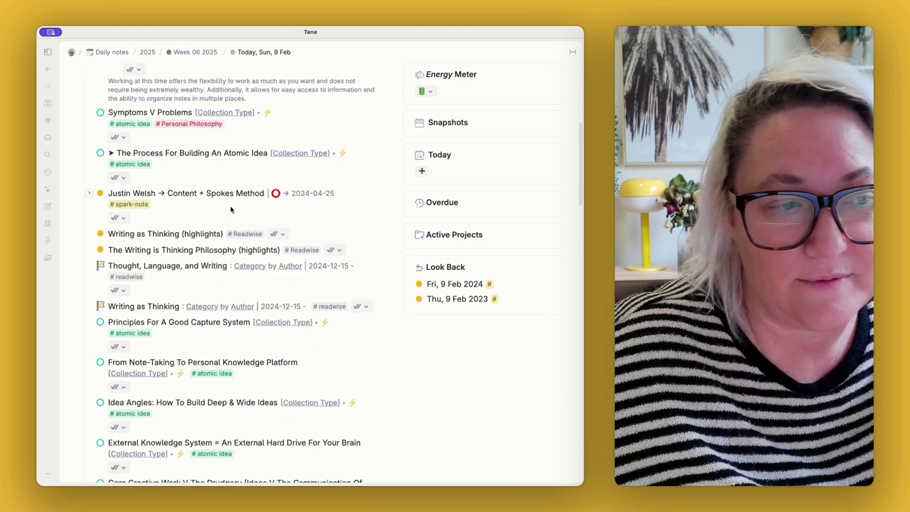
pyautogui.scroll(-3, 231, 209)
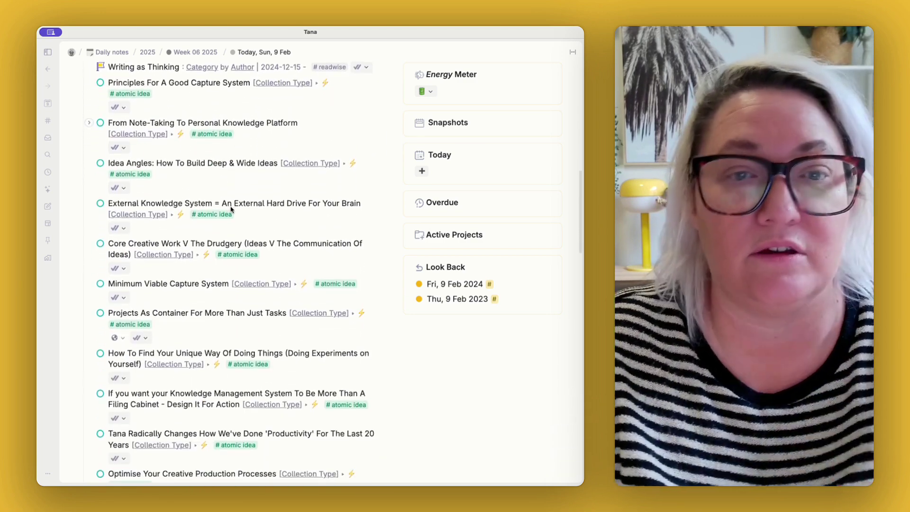
pyautogui.scroll(8, 232, 209)
pyautogui.scroll(10, 232, 209)
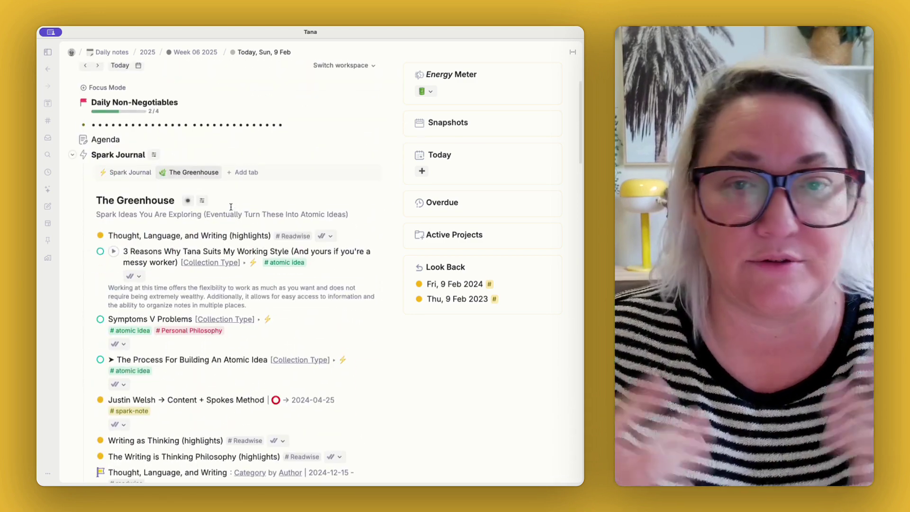
pyautogui.click(72, 155)
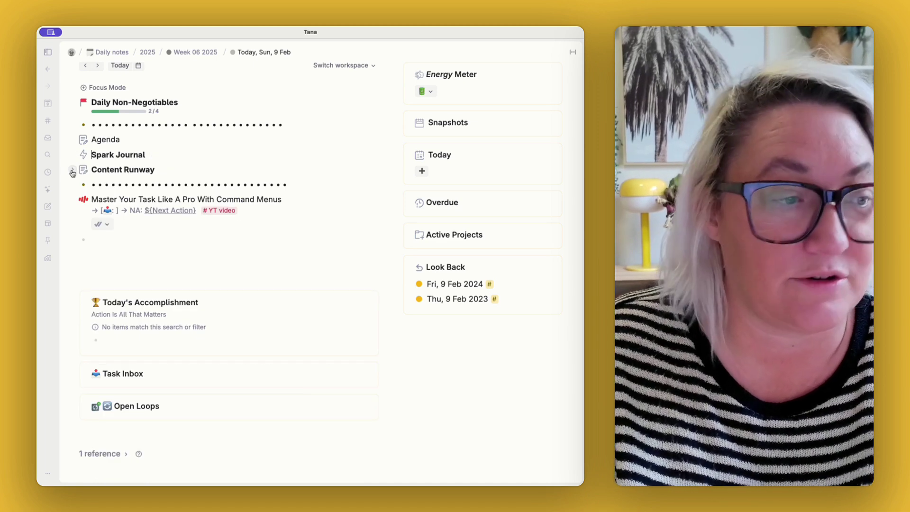
# - Expand the Content Runway and examine the SHORTS board in its PIPELINE view
pyautogui.click(72, 170)
pyautogui.scroll(-3, 234, 306)
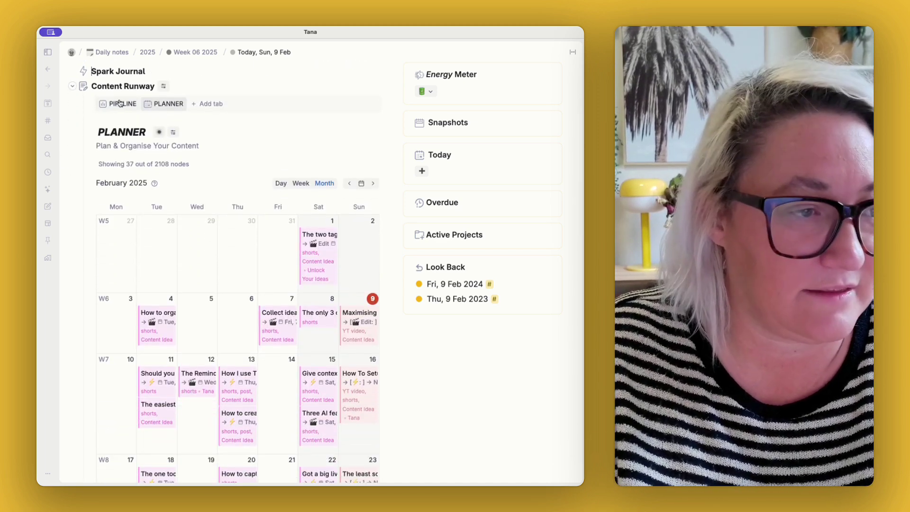
pyautogui.click(119, 104)
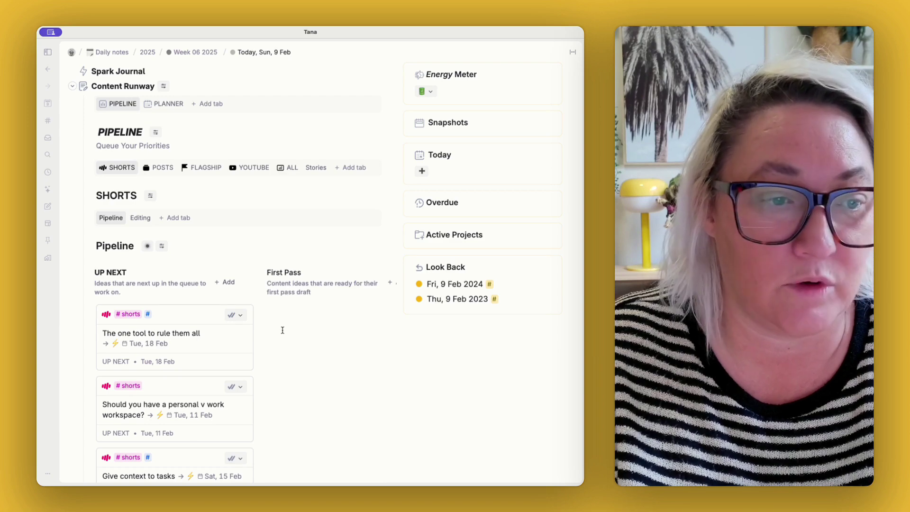
pyautogui.scroll(-2, 179, 238)
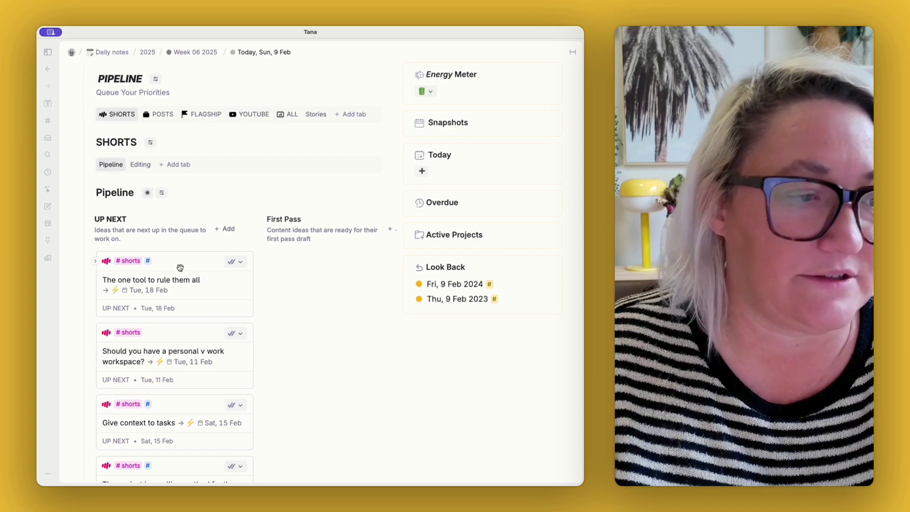
pyautogui.scroll(2, 188, 168)
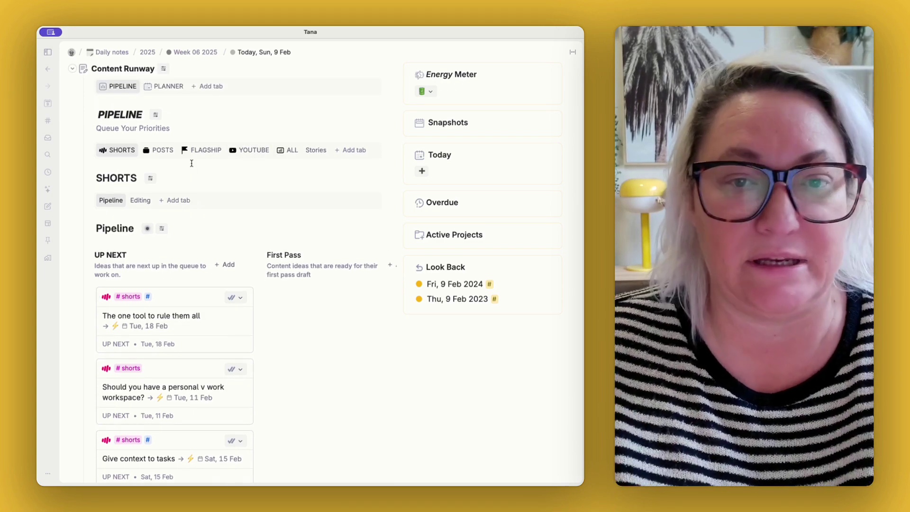
pyautogui.scroll(3, 191, 163)
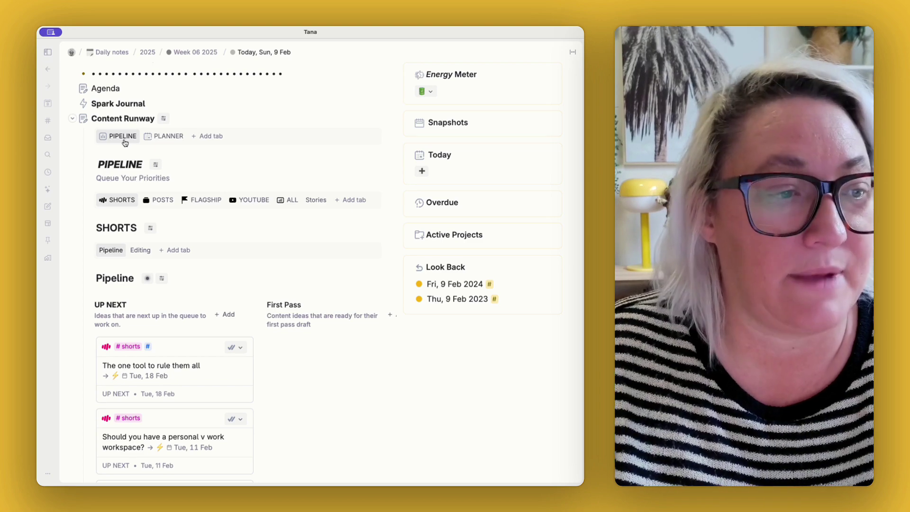
# - Switch the Content Runway to its PLANNER view, review the February 2025 content calendar, and collapse the section
pyautogui.click(153, 139)
pyautogui.scroll(-10, 211, 351)
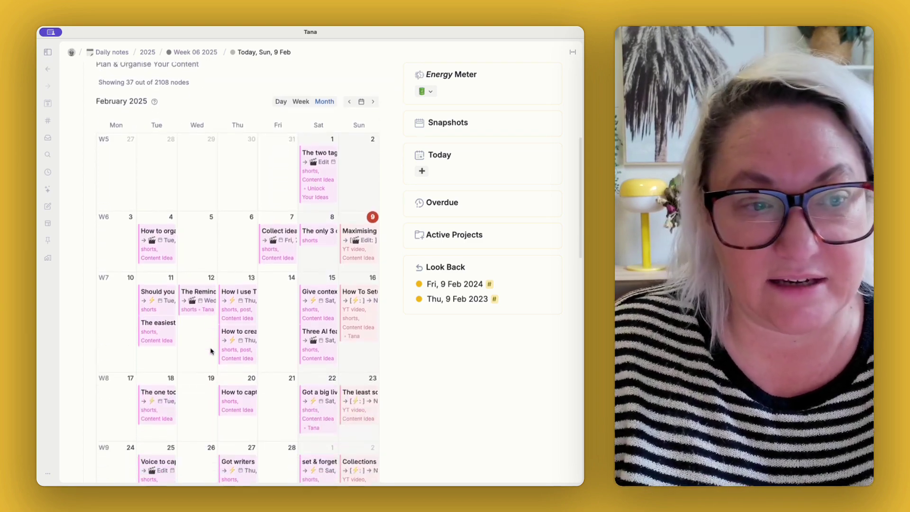
pyautogui.scroll(4, 212, 339)
pyautogui.scroll(6, 267, 270)
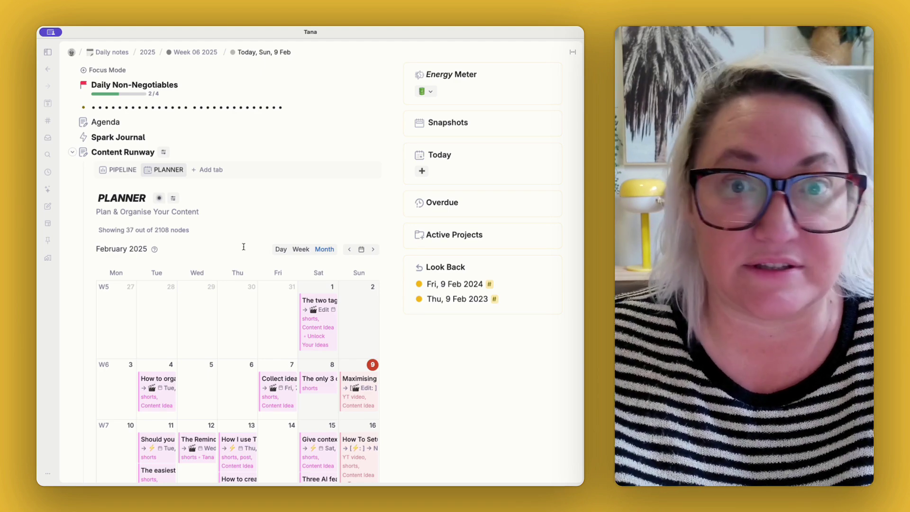
pyautogui.click(72, 152)
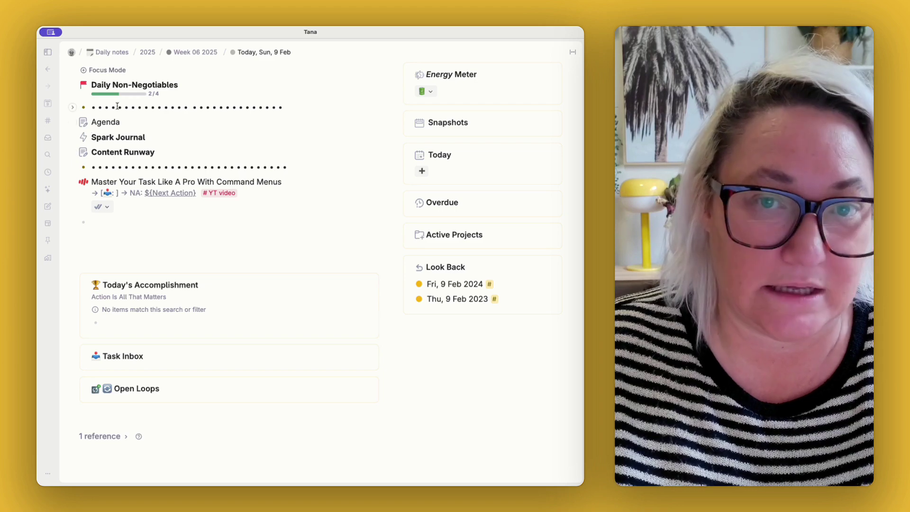
# - Expand the Content Runway again, look over the weeks of the PLANNER month calendar, and collapse it
pyautogui.scroll(2, 136, 137)
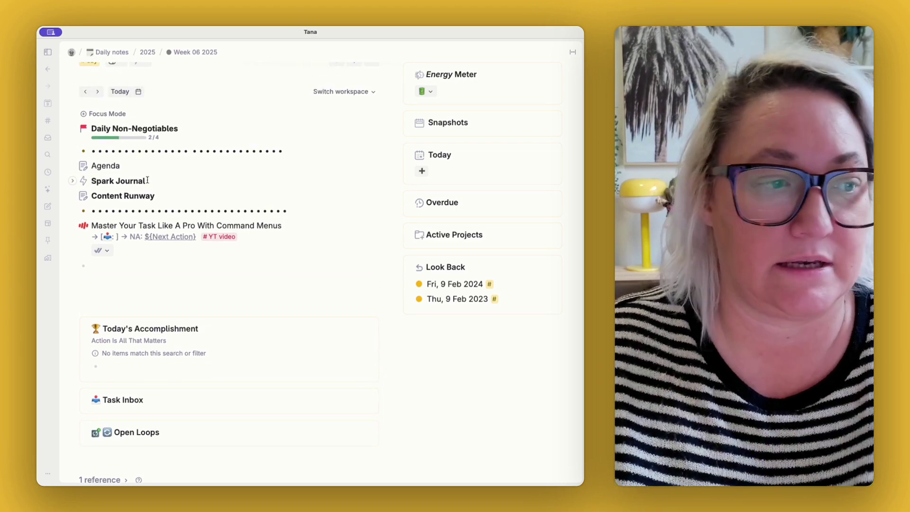
pyautogui.click(72, 196)
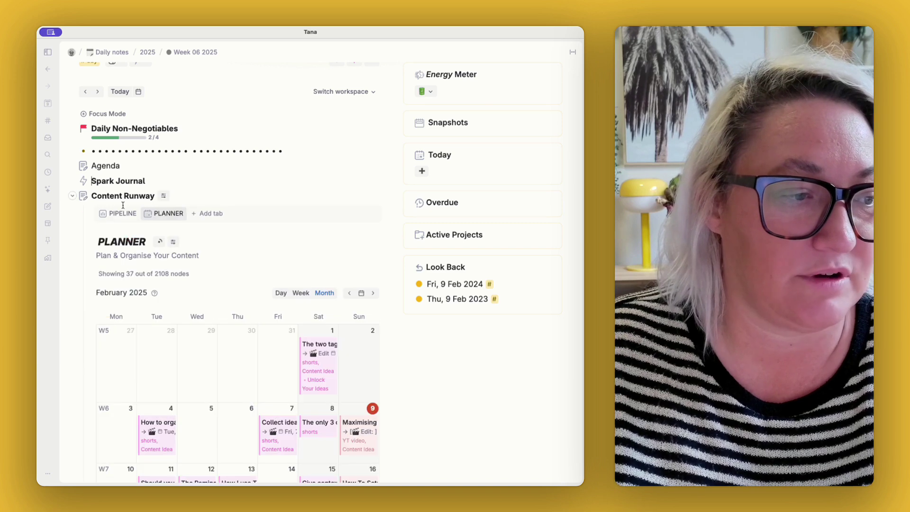
pyautogui.scroll(-3, 190, 247)
pyautogui.scroll(-1, 280, 289)
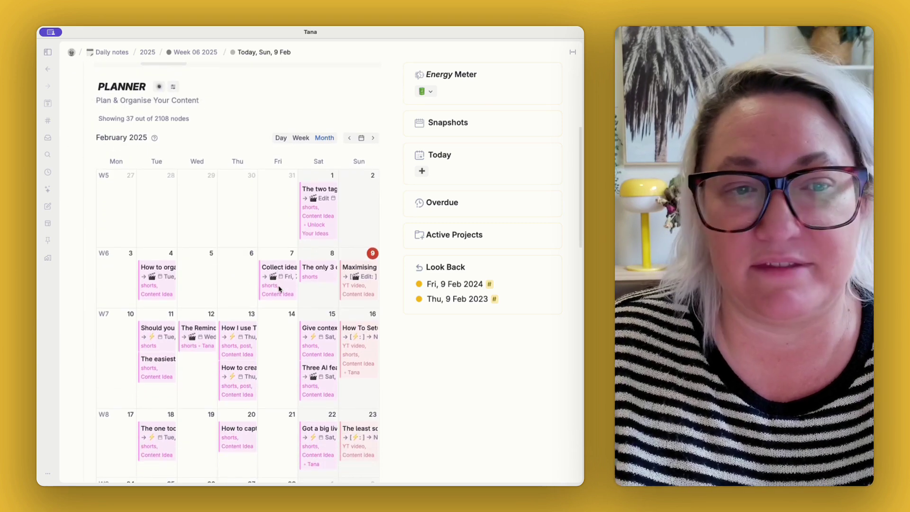
pyautogui.scroll(-2, 489, 338)
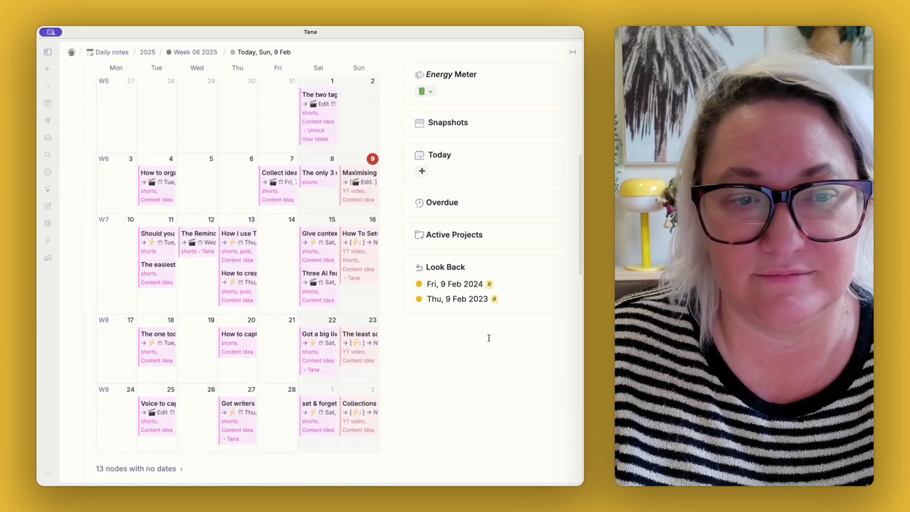
pyautogui.scroll(3, 219, 227)
pyautogui.scroll(1, 217, 228)
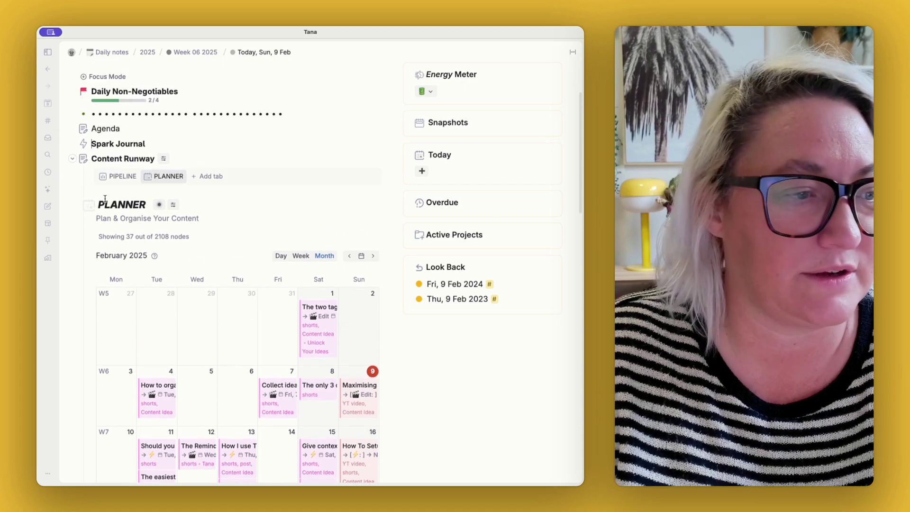
pyautogui.click(72, 158)
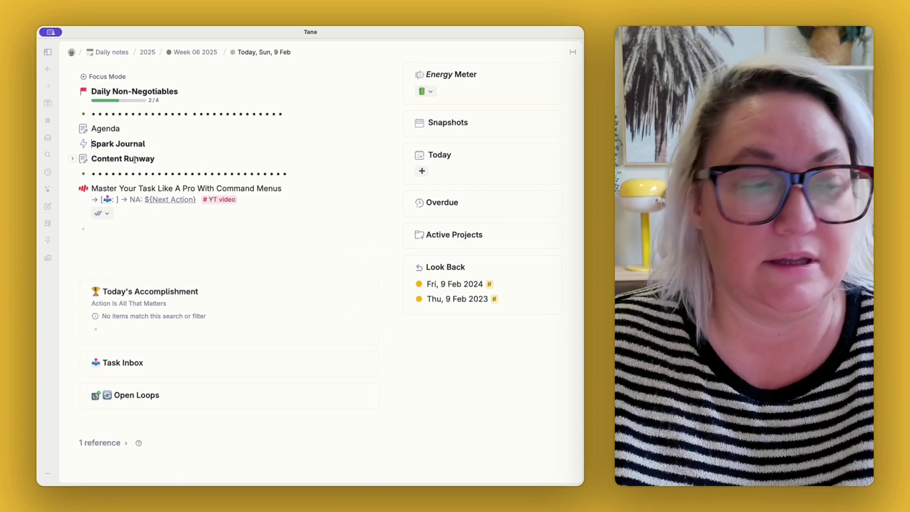
# - Open the Sun, 12 Jan page linked as the typical day page and skim its captured notes
pyautogui.scroll(1, 101, 128)
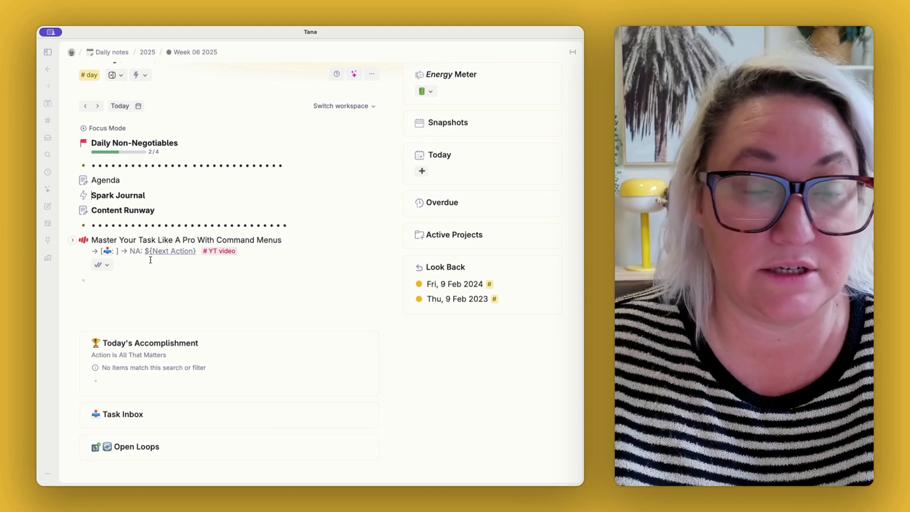
pyautogui.scroll(-2, 150, 259)
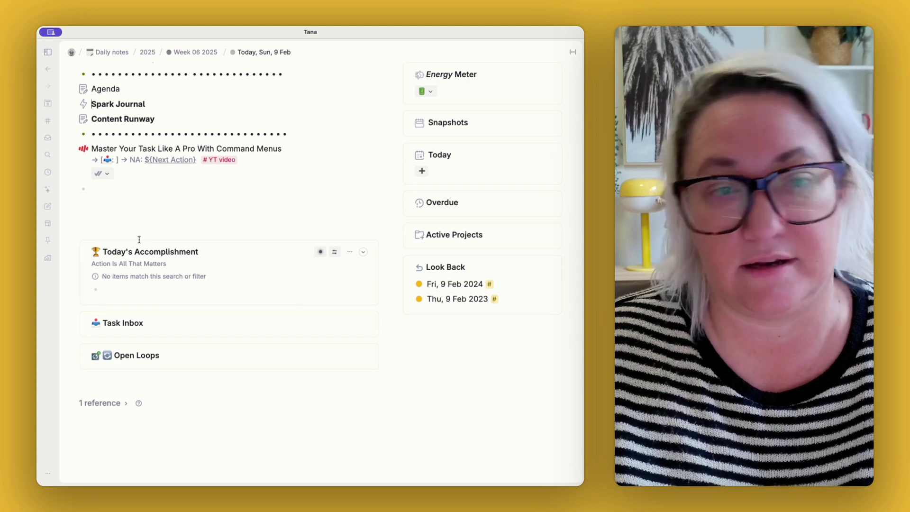
pyautogui.scroll(3, 139, 240)
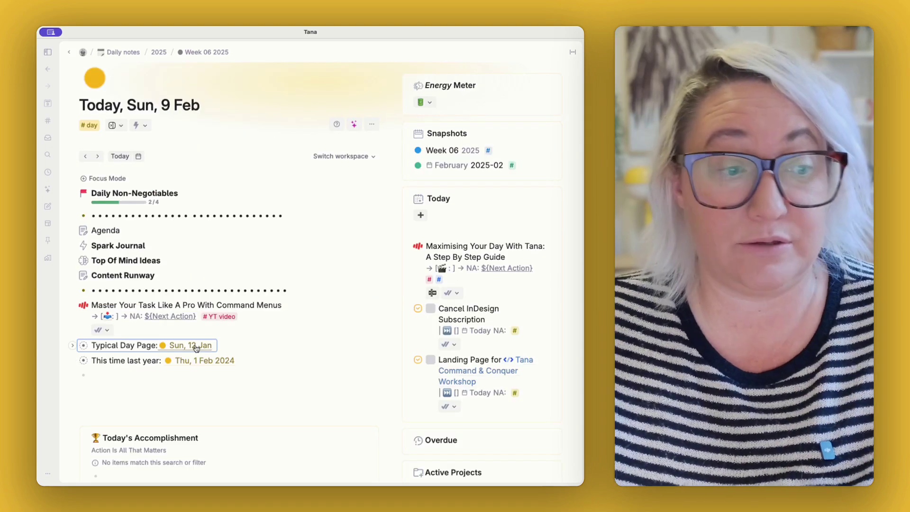
pyautogui.click(196, 346)
pyautogui.scroll(-4, 200, 348)
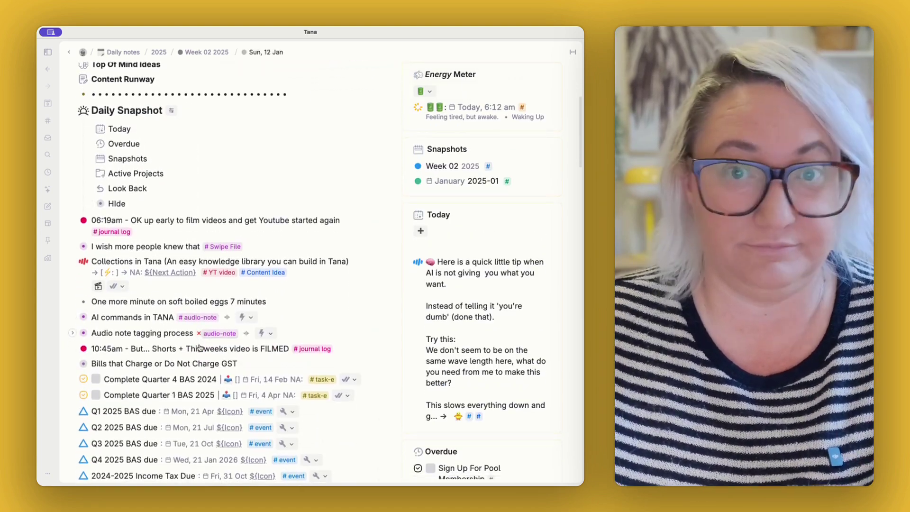
pyautogui.scroll(-4, 200, 348)
pyautogui.scroll(-10, 196, 281)
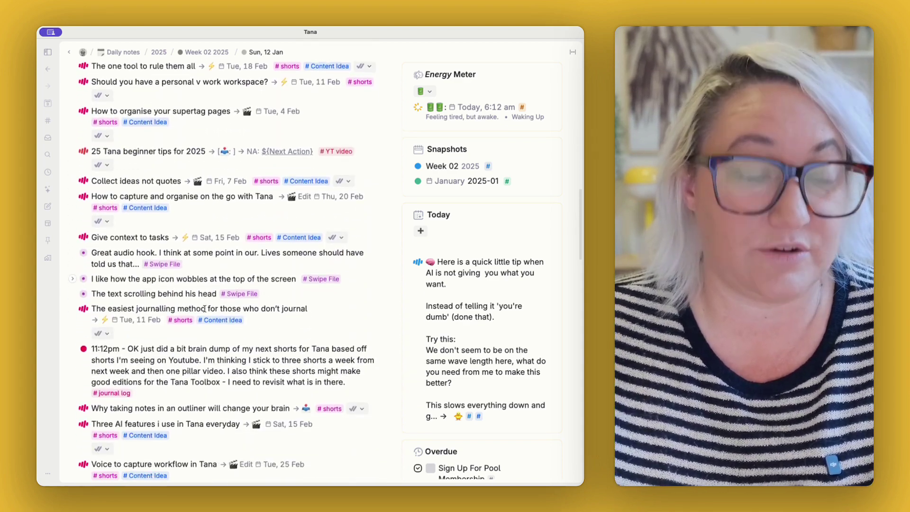
pyautogui.scroll(15, 204, 309)
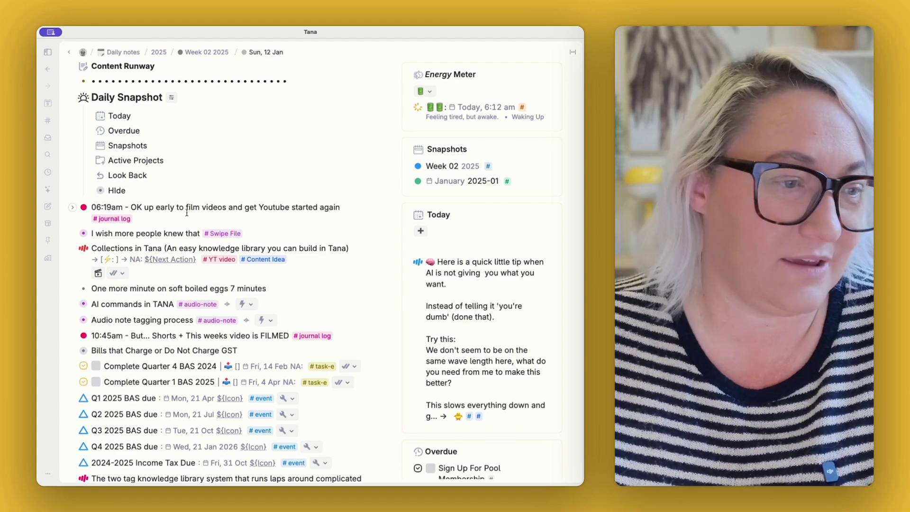
# - Read through the 12 Jan journal logs, audio notes, tasks, events, Swipe File entries and content ideas
pyautogui.scroll(-5, 188, 215)
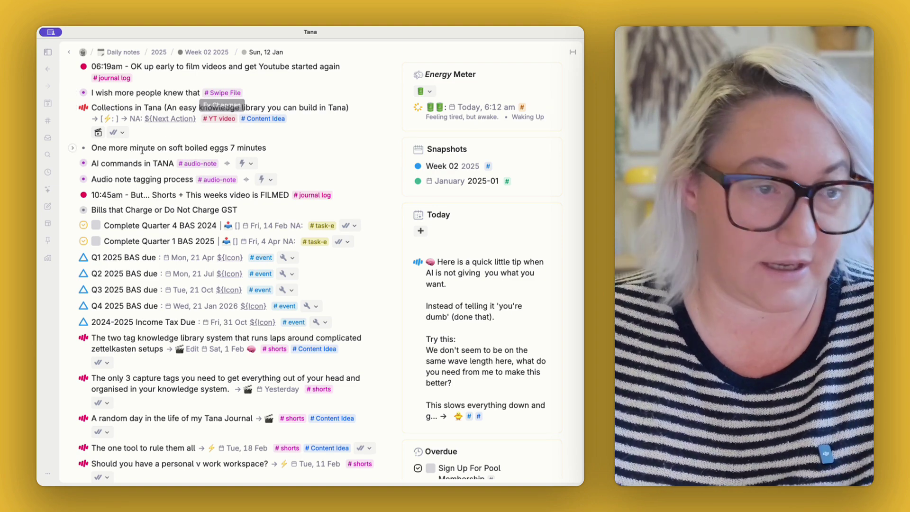
pyautogui.scroll(-2, 135, 150)
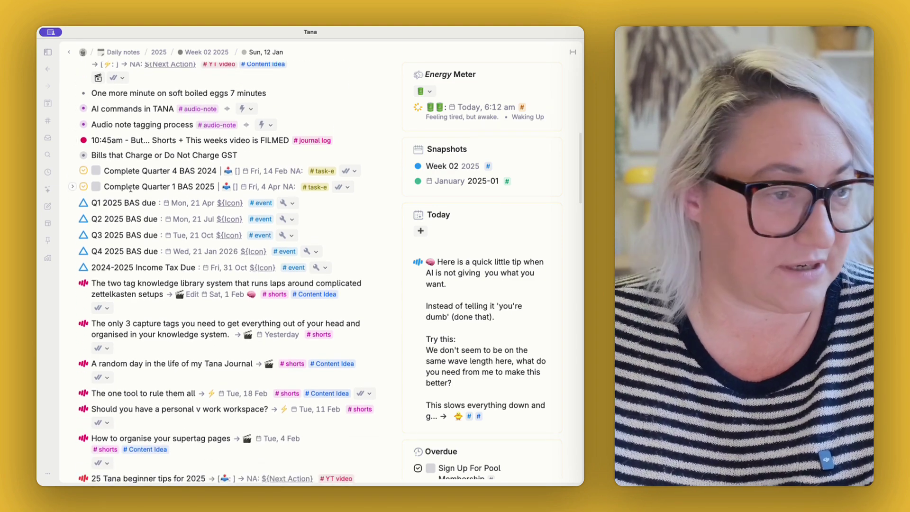
pyautogui.scroll(-3, 131, 189)
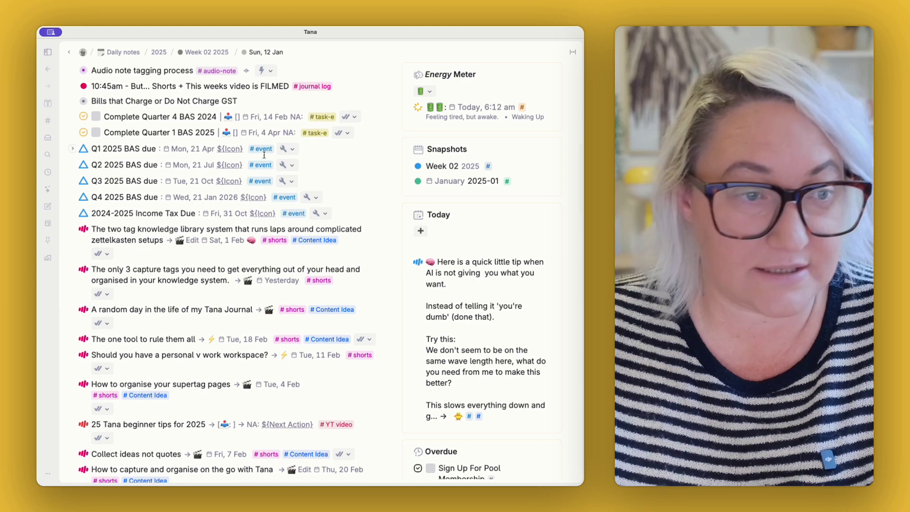
pyautogui.scroll(-8, 308, 118)
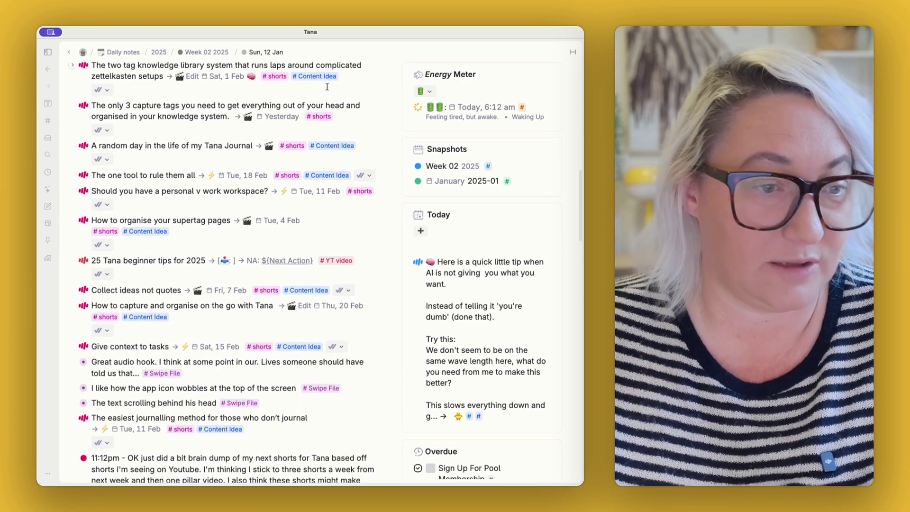
pyautogui.scroll(-9, 323, 82)
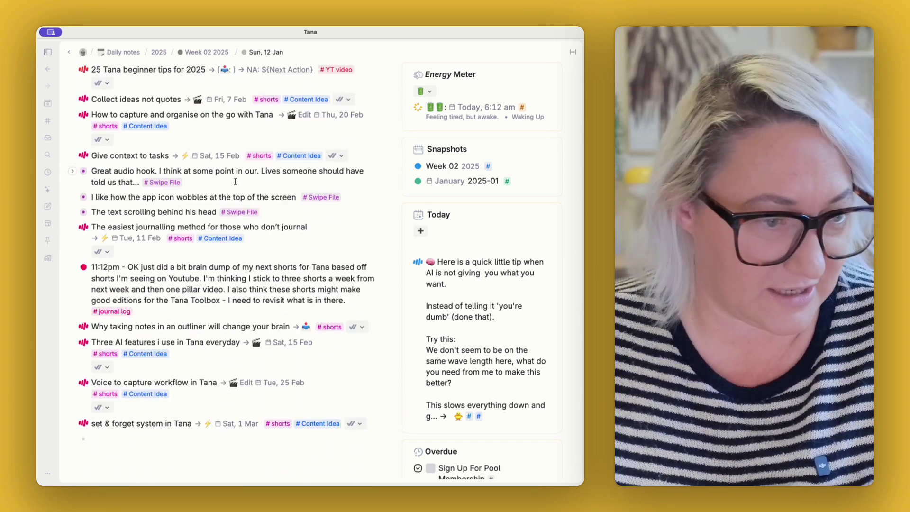
pyautogui.scroll(-3, 235, 180)
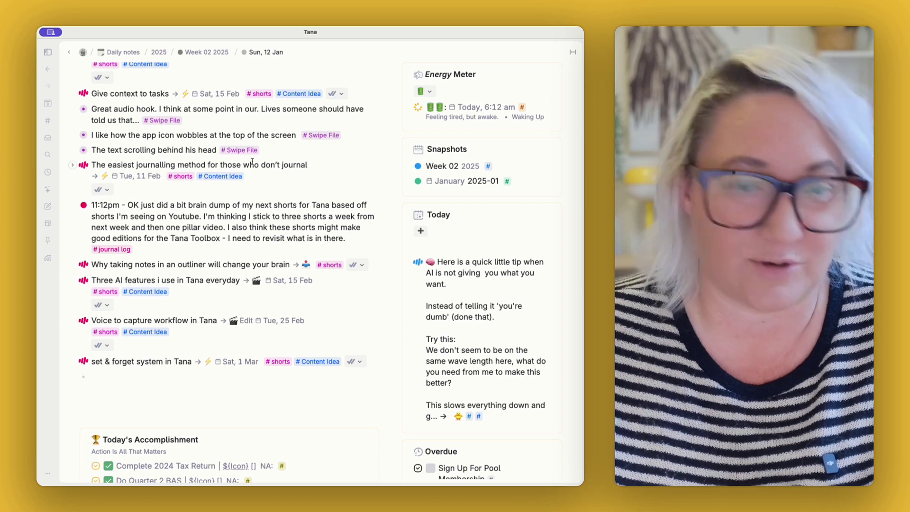
pyautogui.scroll(4, 252, 162)
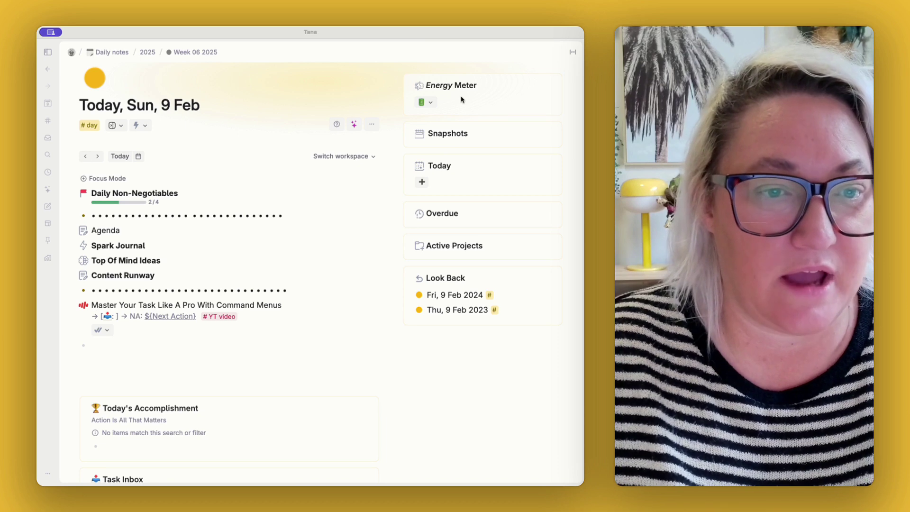
# - Look over today's day page and open the configuration of its #day supertag
pyautogui.scroll(-5, 483, 299)
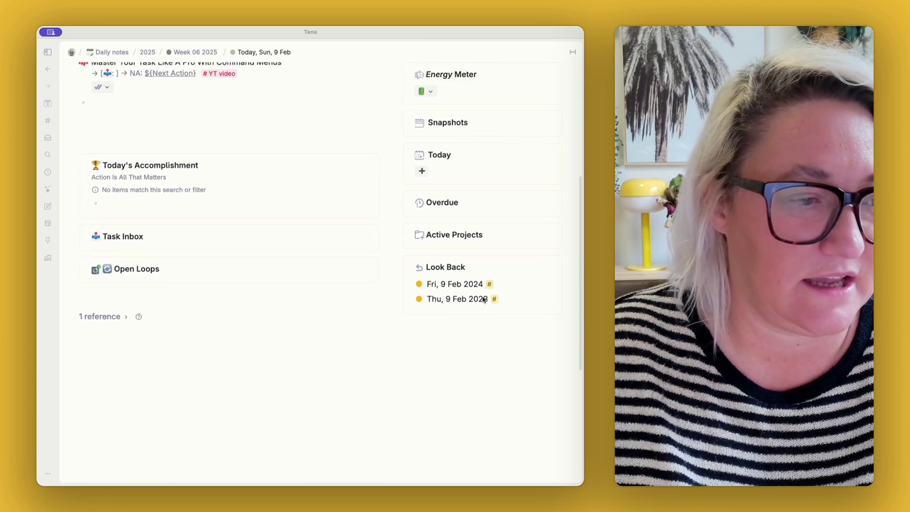
pyautogui.scroll(5, 275, 287)
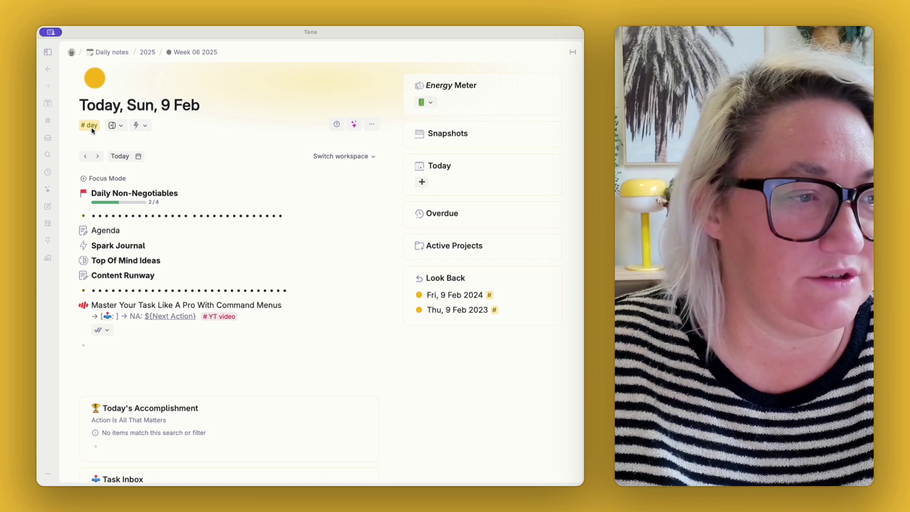
pyautogui.click(90, 126)
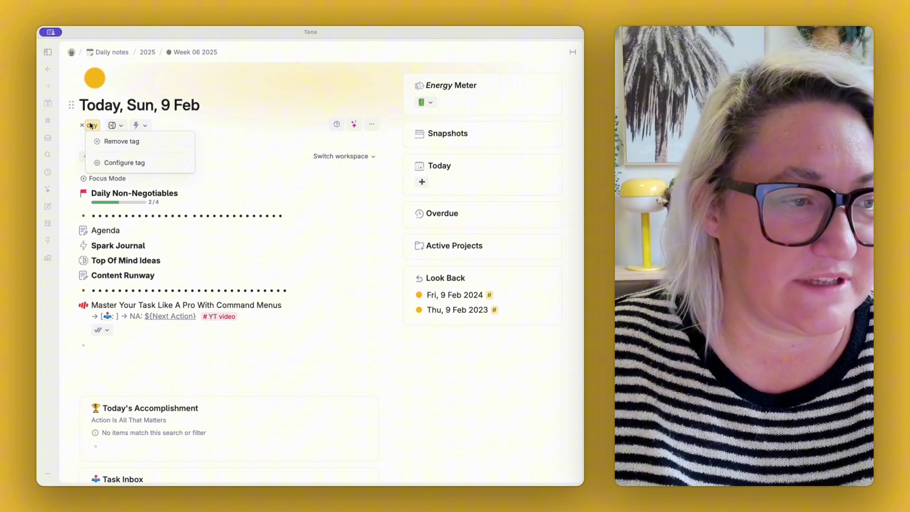
pyautogui.click(109, 164)
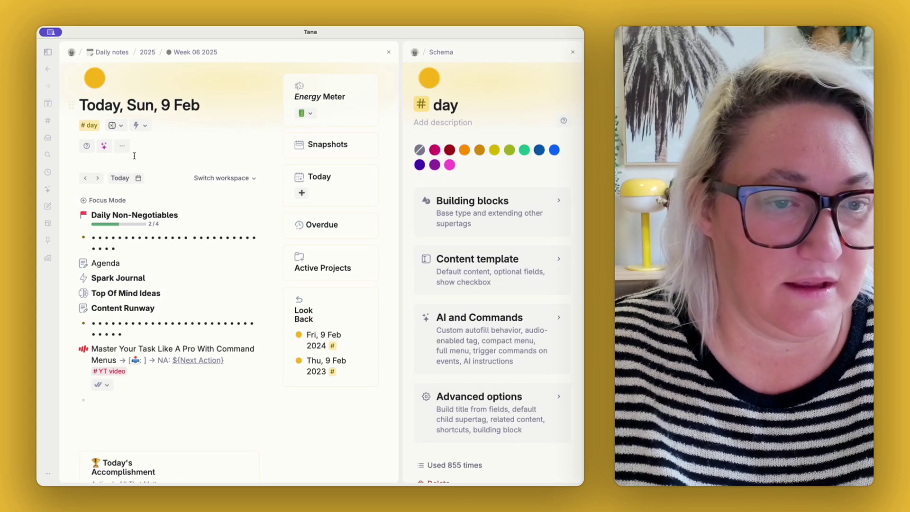
# - Open the Advanced options of the #day supertag and find its Related content settings
pyautogui.scroll(-1, 479, 252)
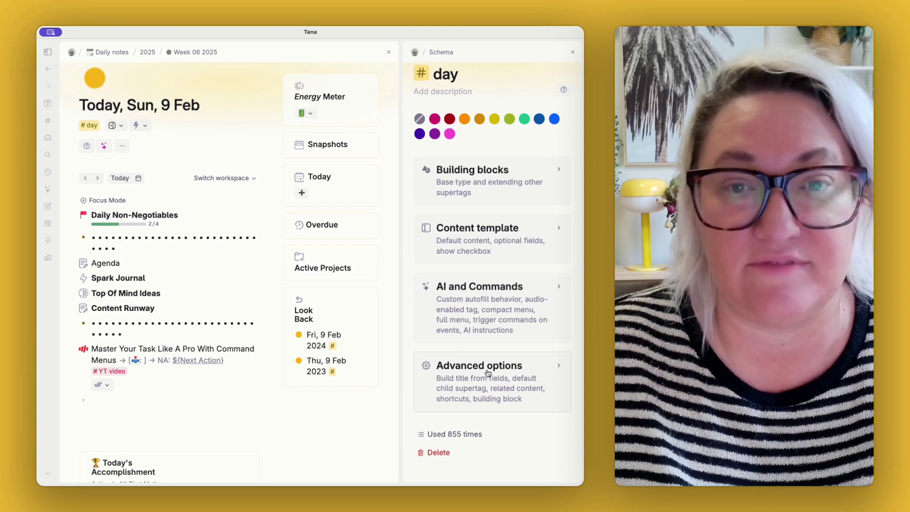
pyautogui.click(488, 373)
pyautogui.scroll(-10, 484, 346)
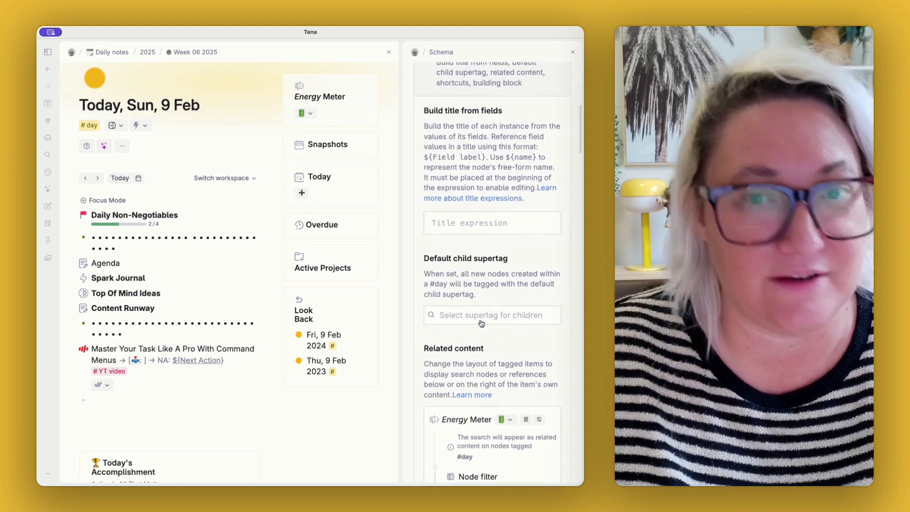
pyautogui.scroll(-5, 481, 320)
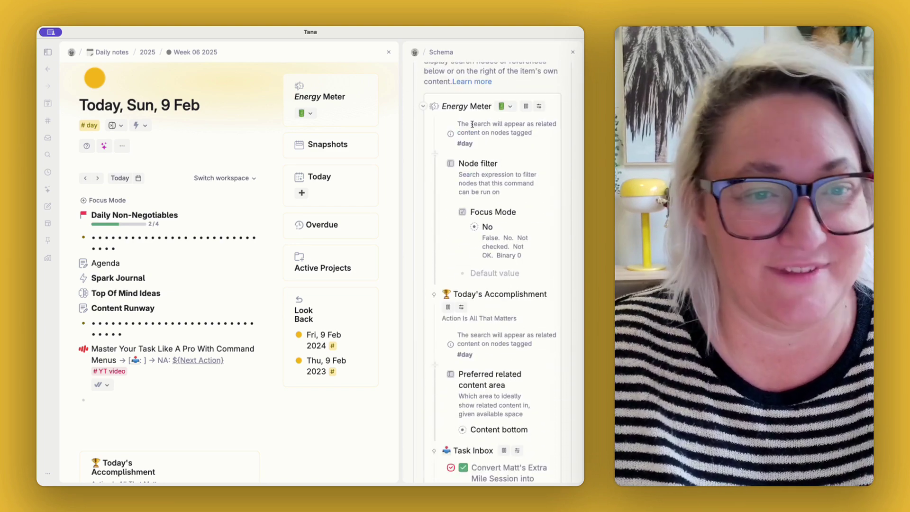
# - Collapse the Energy Meter, Today's Accomplishment, Task Inbox, Open Loops and Snapshots entries in the Related content list
pyautogui.click(423, 107)
pyautogui.click(422, 124)
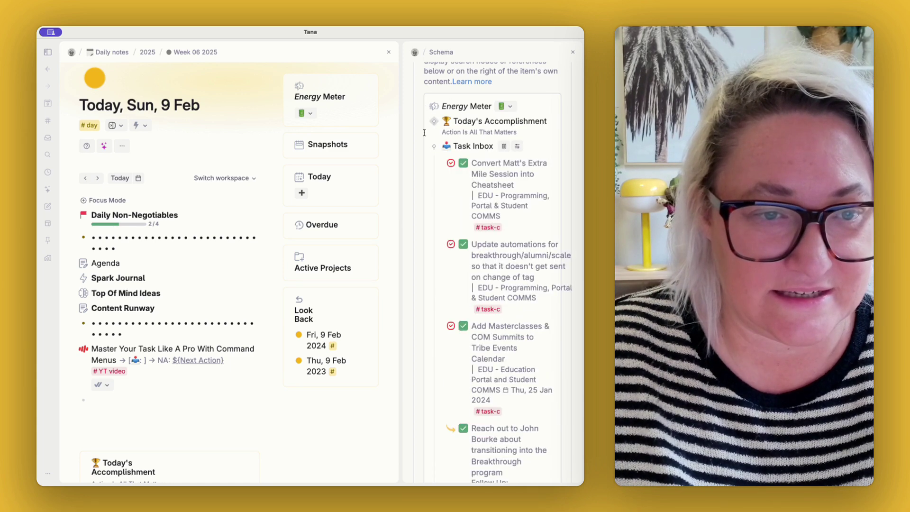
pyautogui.click(423, 147)
pyautogui.click(423, 163)
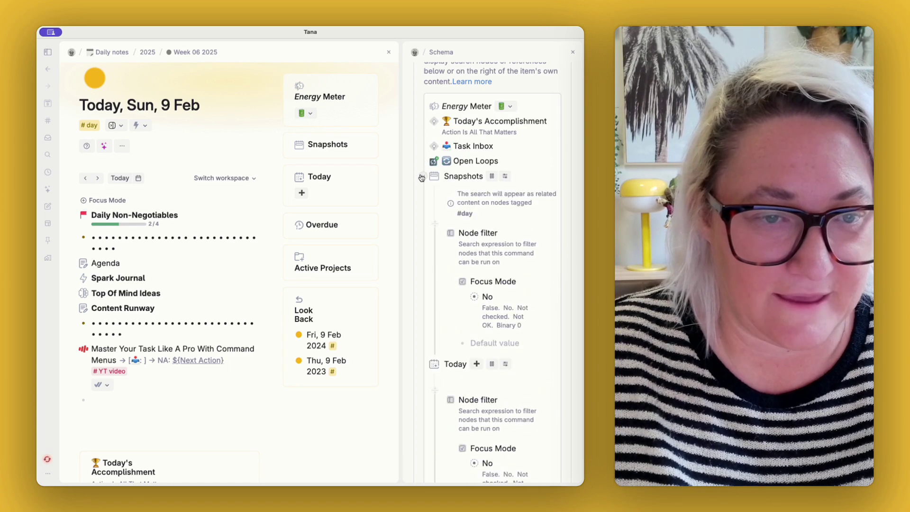
pyautogui.click(422, 176)
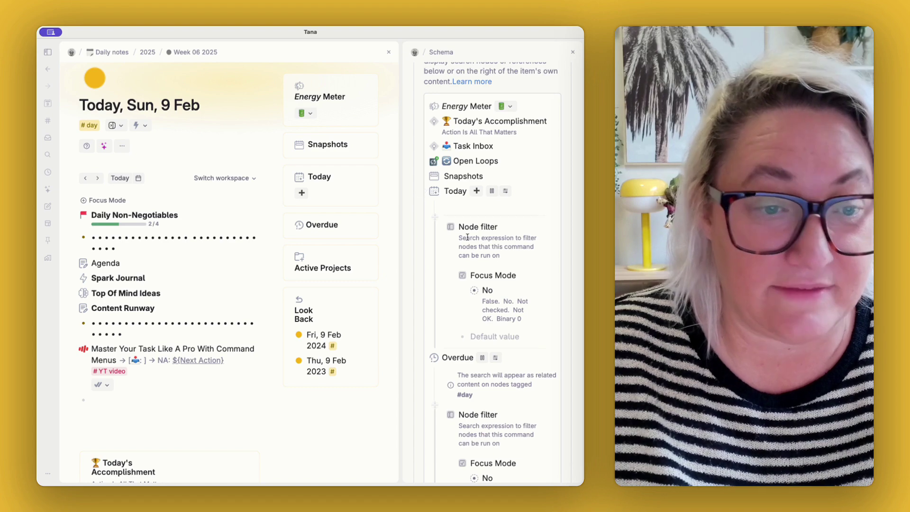
# - Examine the Focus Mode node filters of the Today, Overdue, Active Projects and Look Back related content
pyautogui.scroll(-3, 465, 248)
pyautogui.scroll(-15, 464, 248)
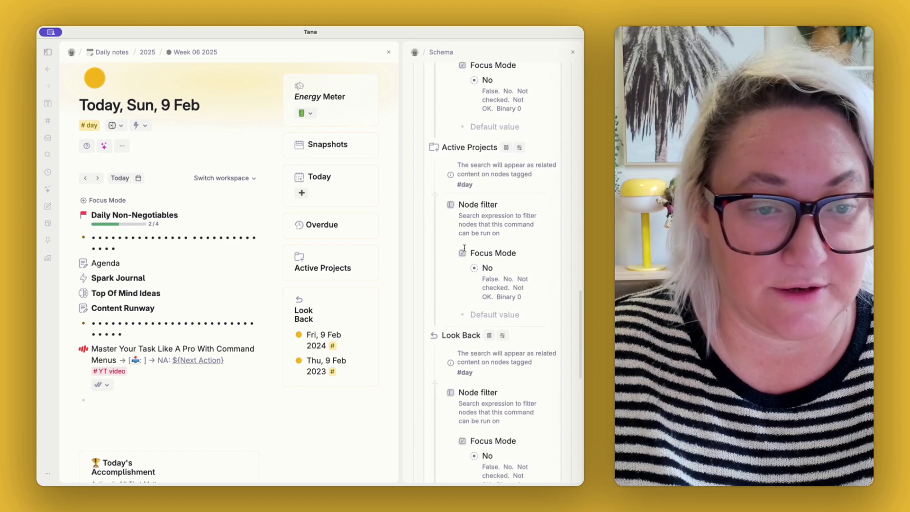
pyautogui.scroll(10, 465, 165)
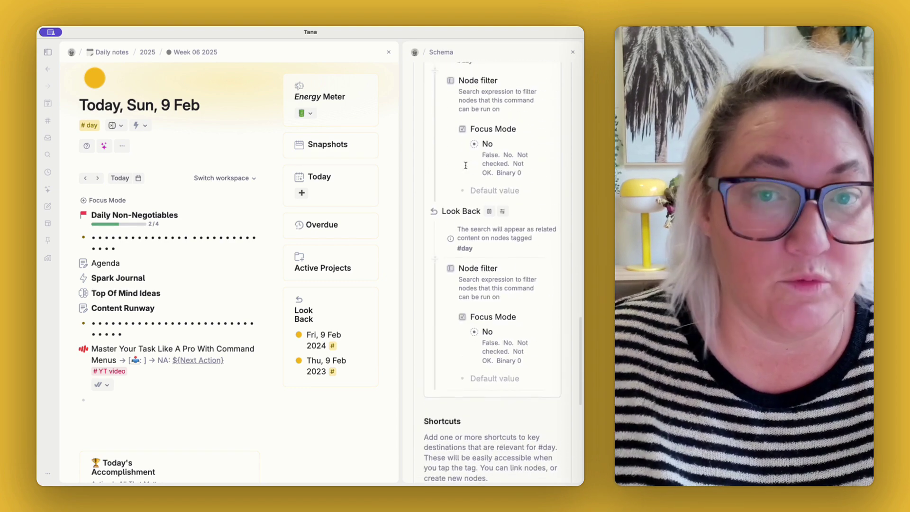
pyautogui.scroll(15, 465, 165)
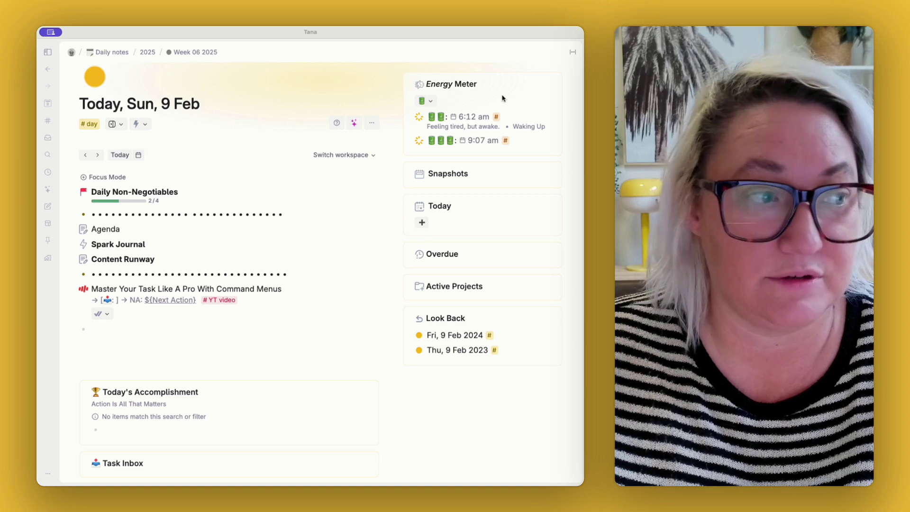
# - Inspect the search query behind the Energy Meter section, then close the query builder
pyautogui.moveTo(503, 84)
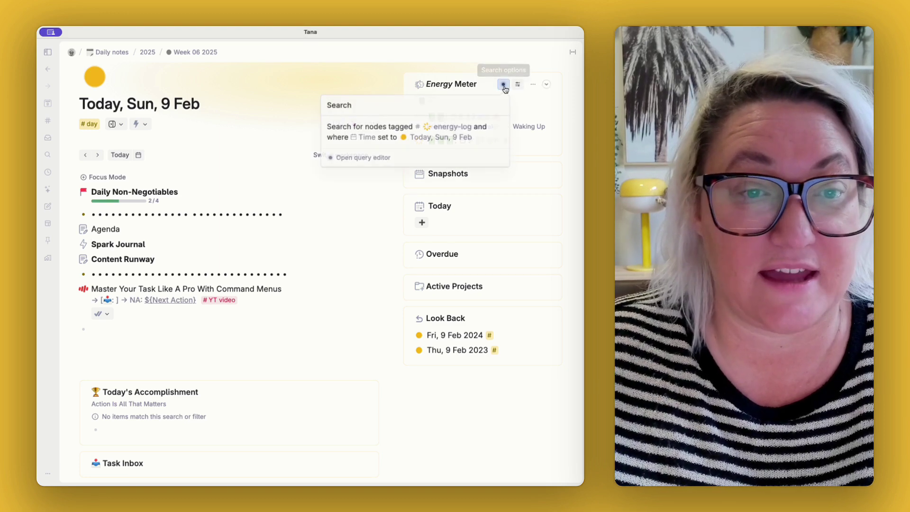
pyautogui.click(361, 157)
pyautogui.scroll(-2, 498, 124)
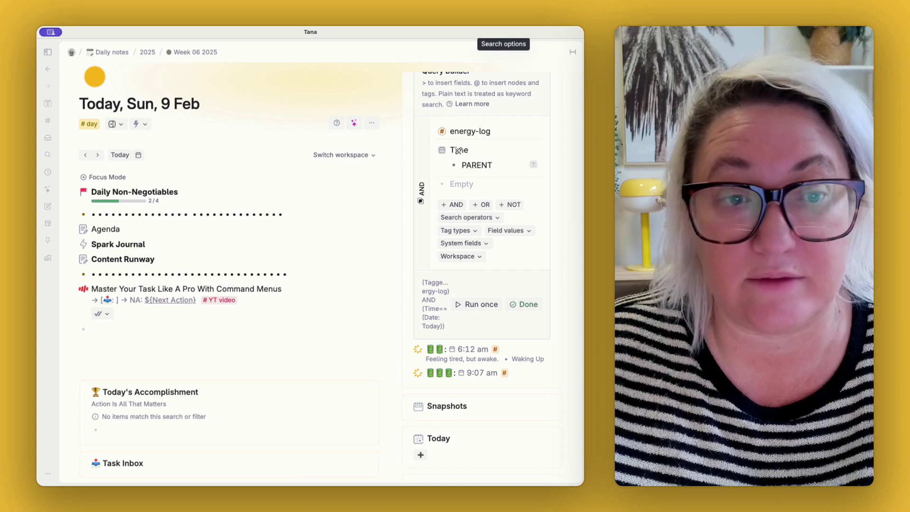
pyautogui.scroll(1, 472, 169)
pyautogui.scroll(1, 472, 169)
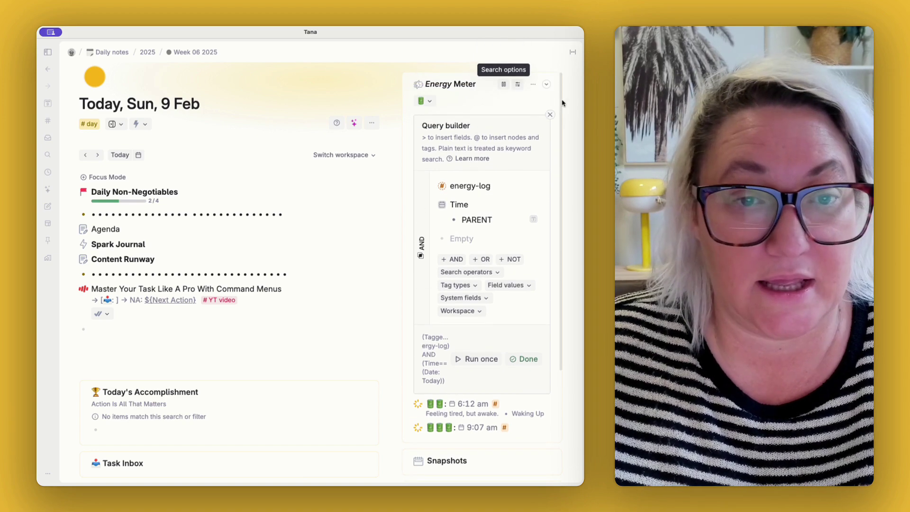
pyautogui.click(504, 84)
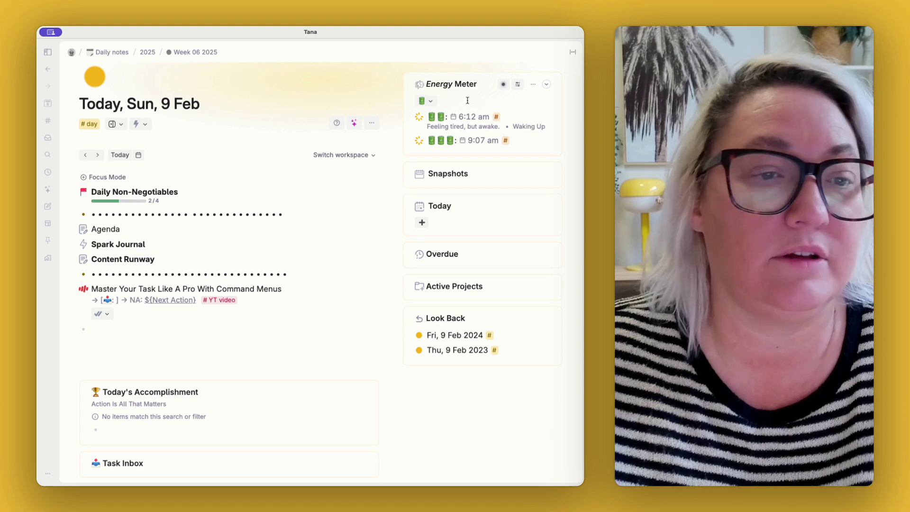
# - Log a new empty-battery energy reading in the Energy Meter and expand its entry
pyautogui.click(430, 101)
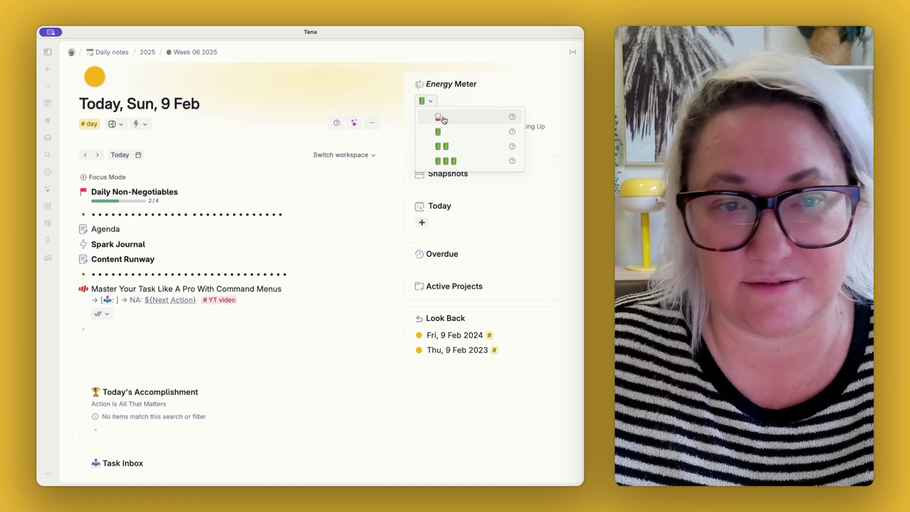
pyautogui.click(444, 120)
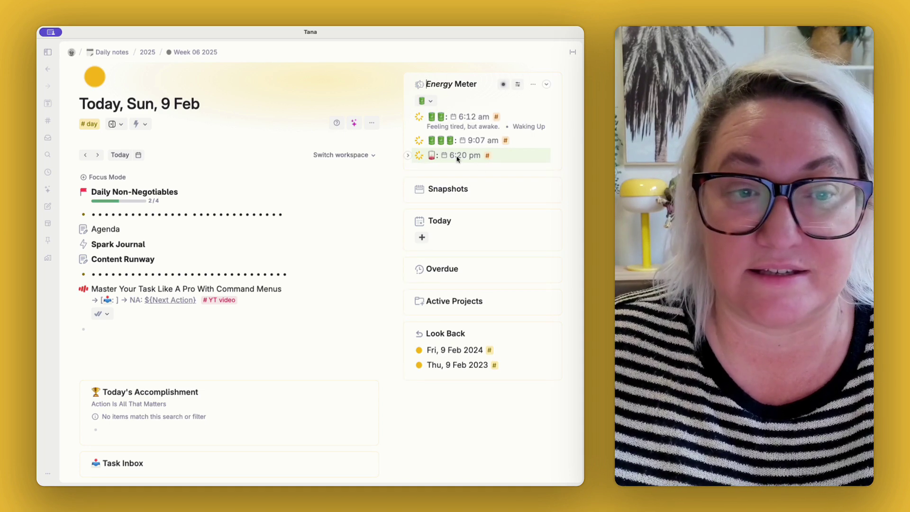
pyautogui.click(409, 156)
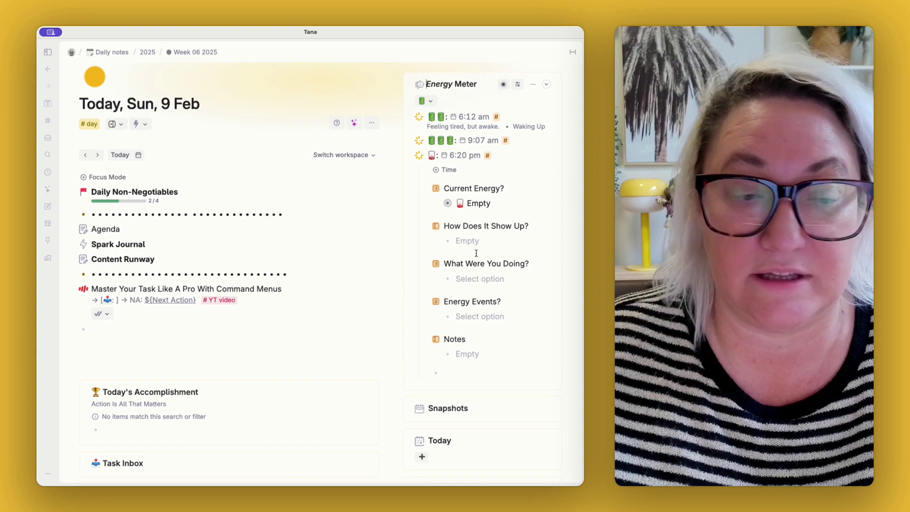
# - Set the new reading's What Were You Doing? field to "Maximising Your Day With Tana: A Step By Step Guide" and collapse the entry
pyautogui.scroll(-1, 475, 247)
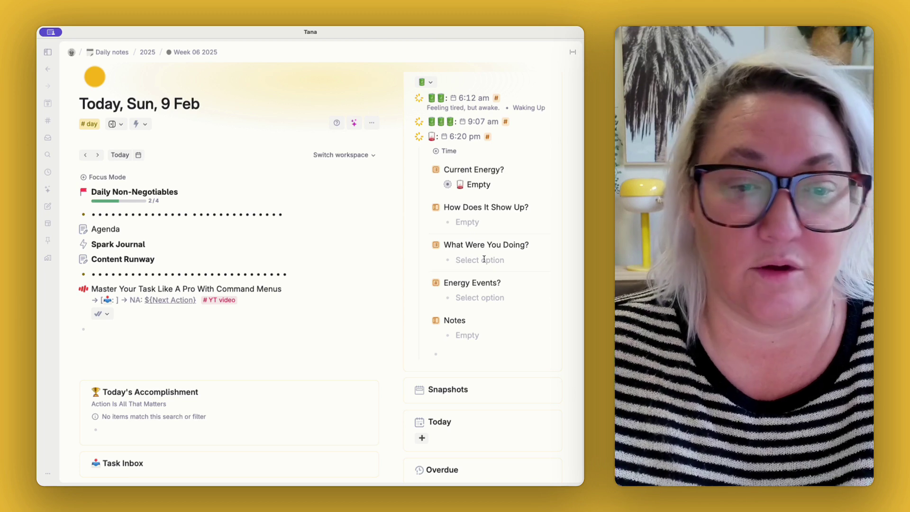
pyautogui.click(459, 260)
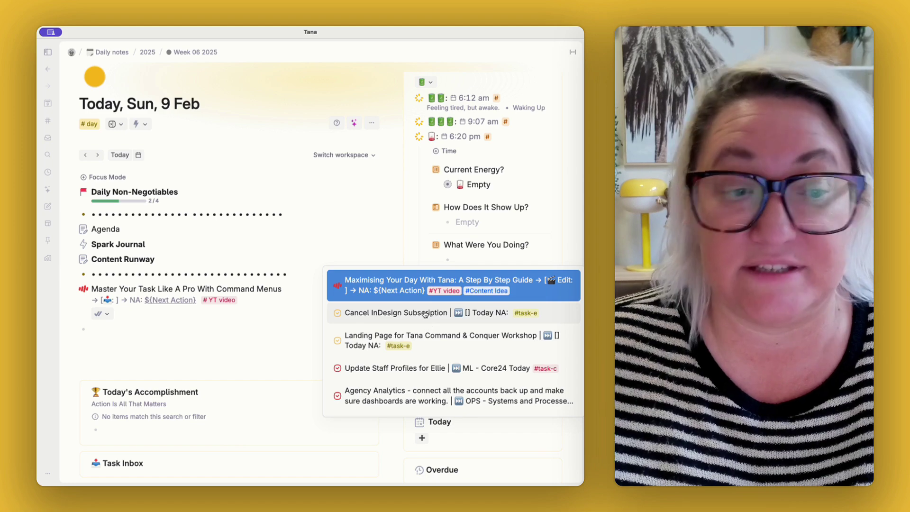
pyautogui.click(393, 282)
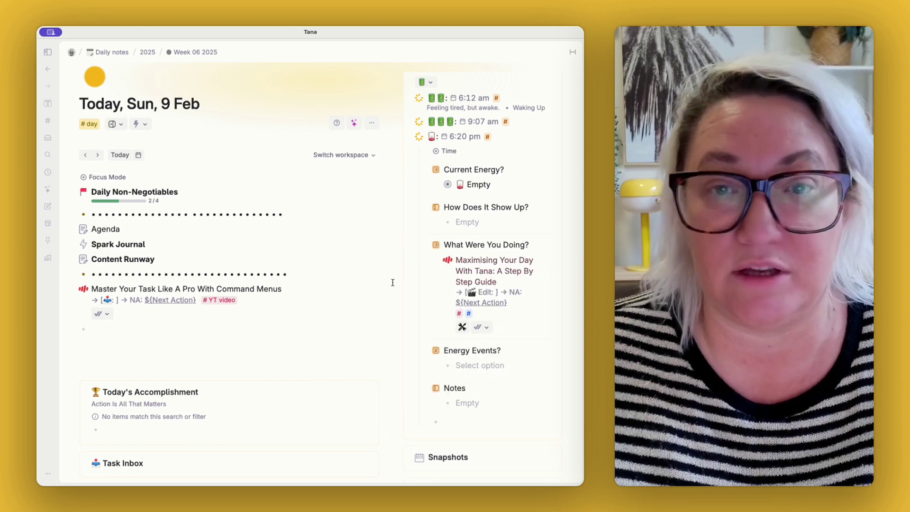
pyautogui.scroll(-1, 474, 350)
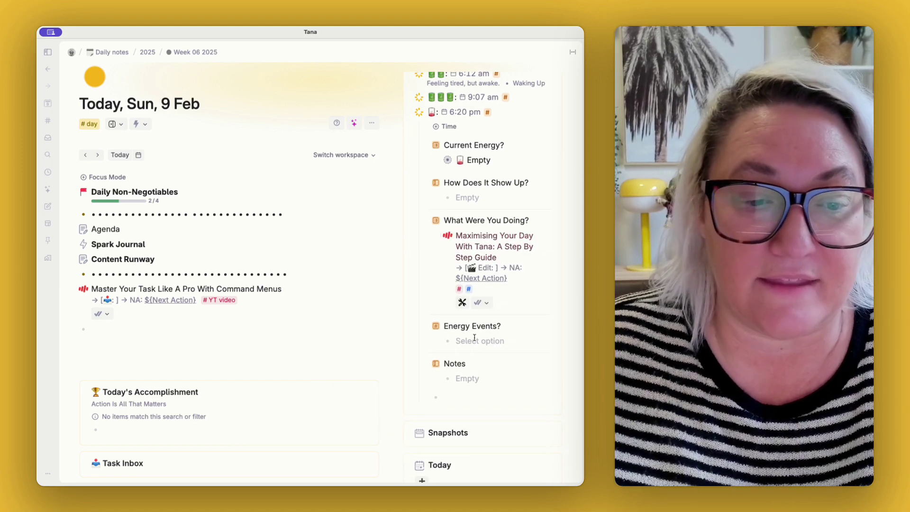
pyautogui.click(470, 341)
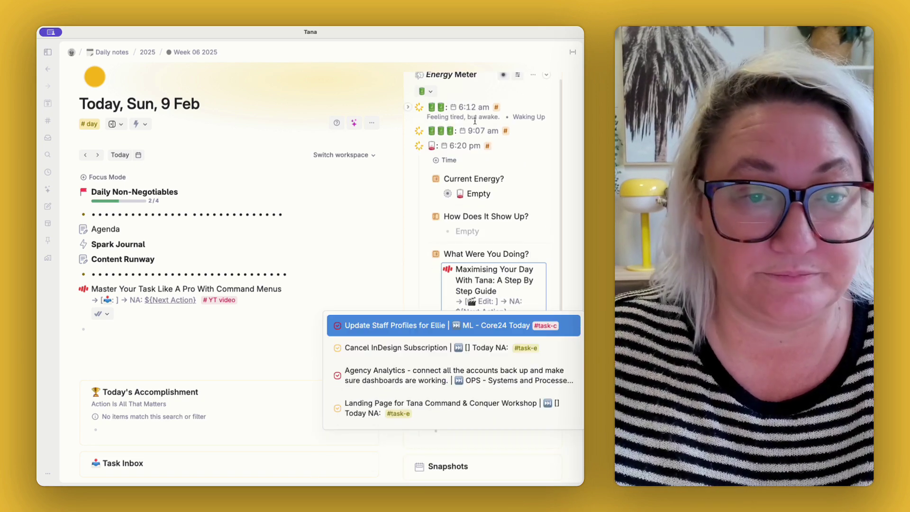
pyautogui.press('Escape')
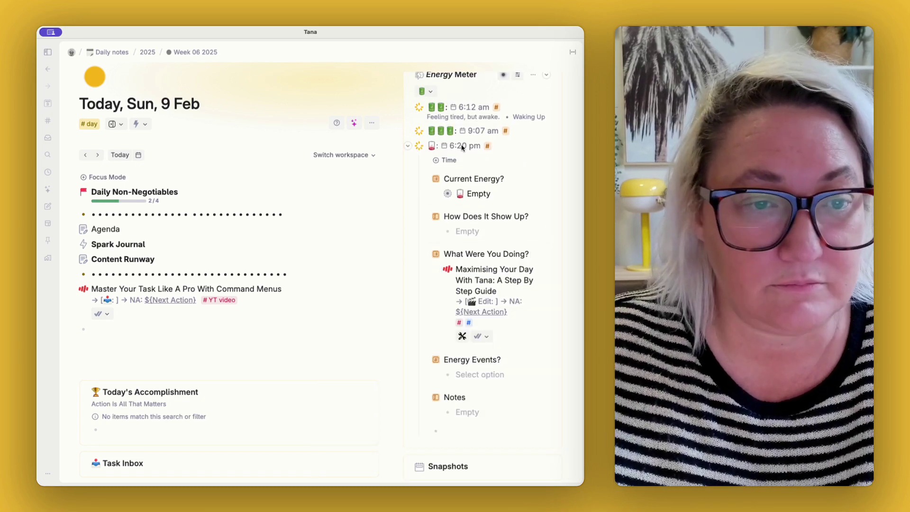
pyautogui.click(407, 145)
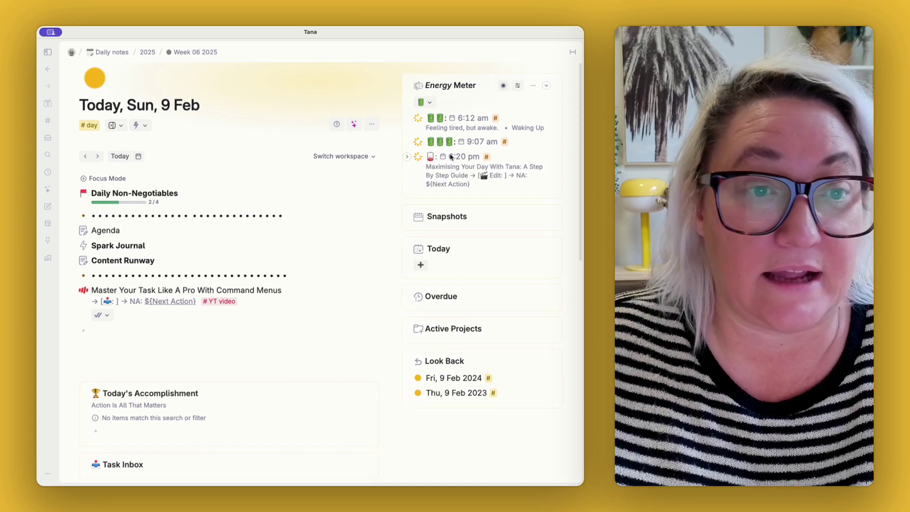
# - Add a blank energy-log entry below the last Energy Meter reading, reveal its Time field and collapse the entry
pyautogui.click(424, 102)
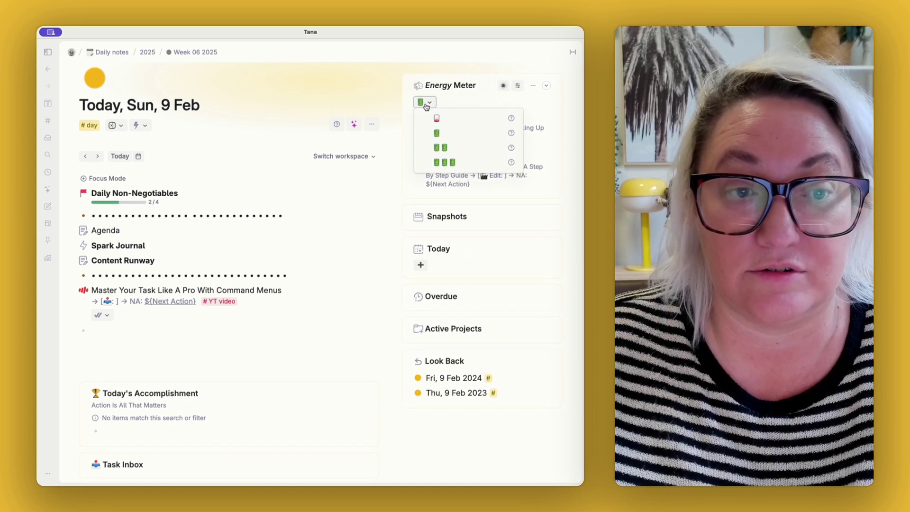
pyautogui.click(449, 100)
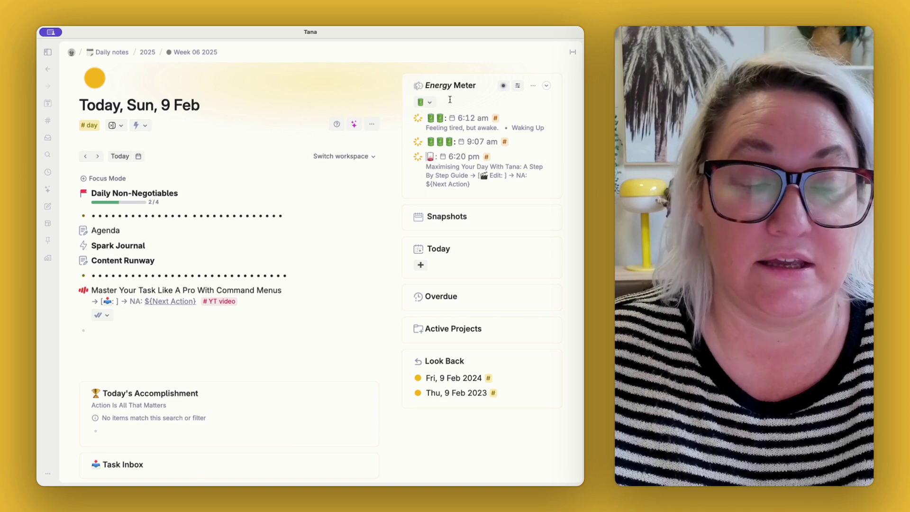
pyautogui.click(505, 151)
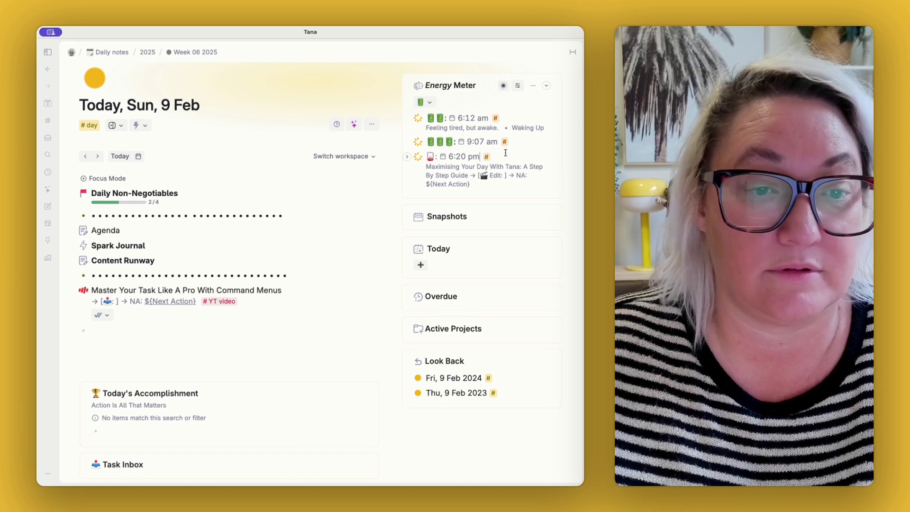
pyautogui.press('Return')
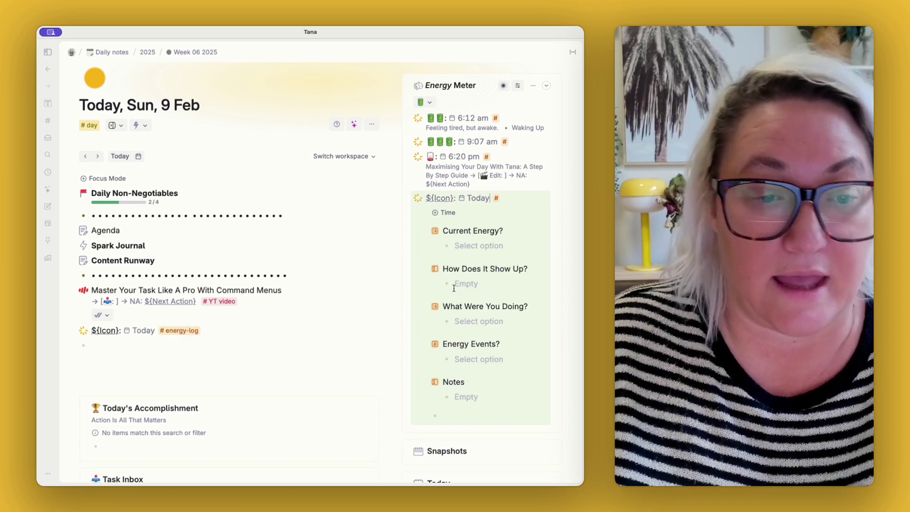
pyautogui.click(449, 213)
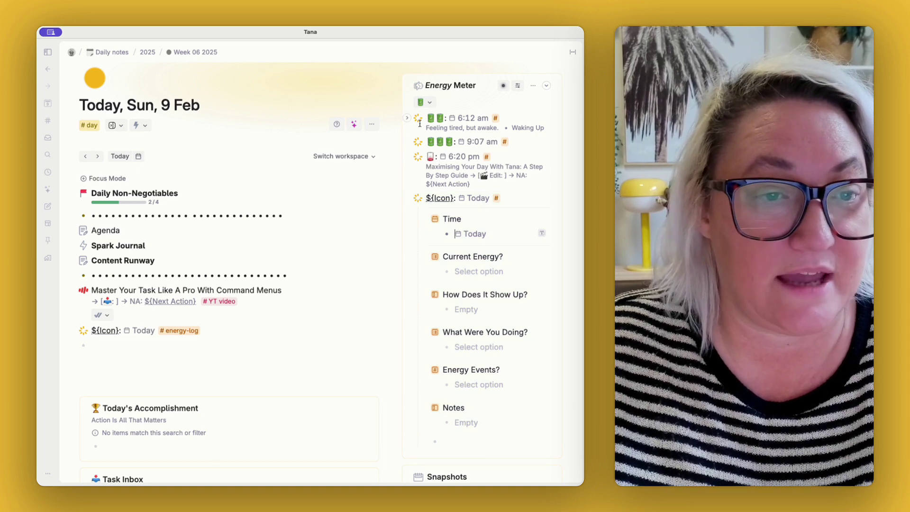
pyautogui.click(407, 199)
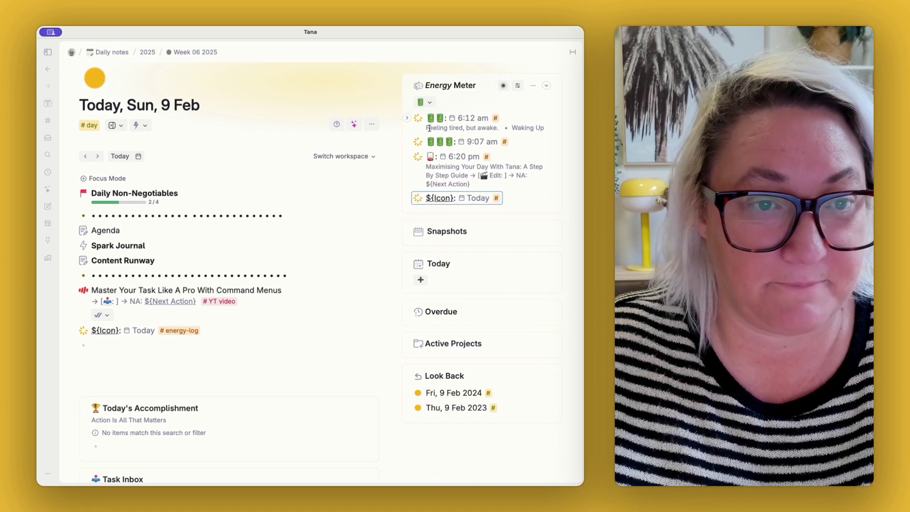
# - Open the Energy Meter's reading commands in a side panel and expand the Insert Tana Paste prompt of New EMPTY Energy Reading
pyautogui.click(424, 103)
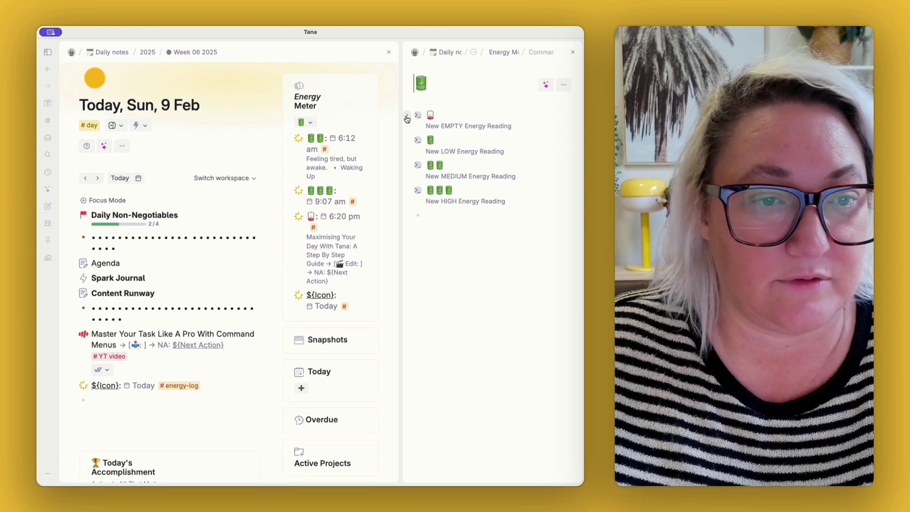
pyautogui.click(407, 116)
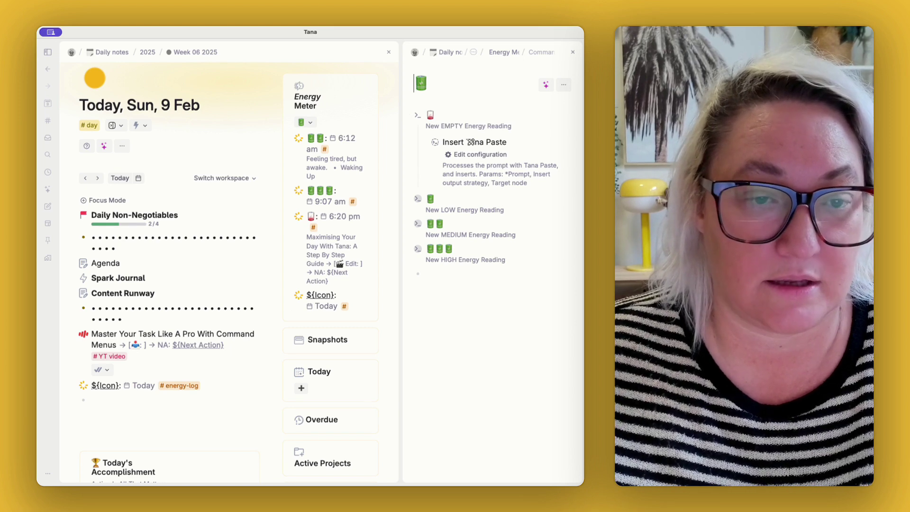
pyautogui.click(474, 154)
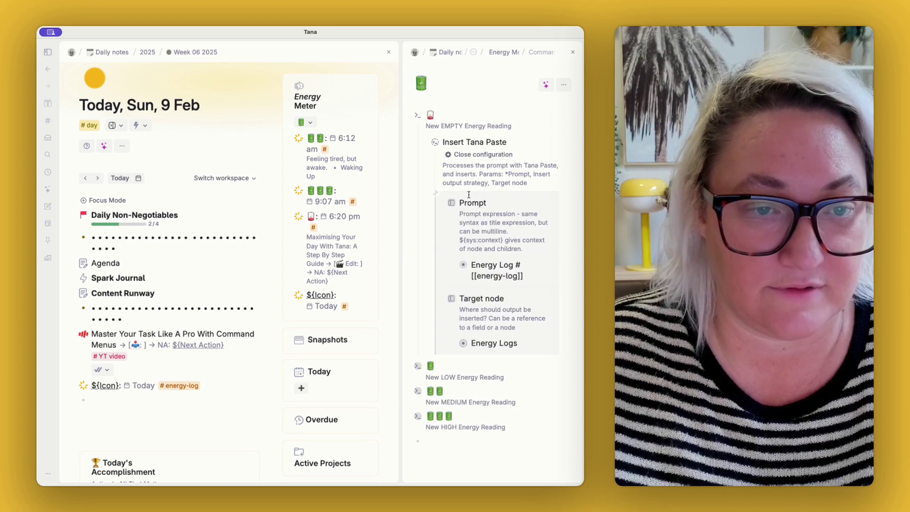
pyautogui.scroll(-3, 497, 262)
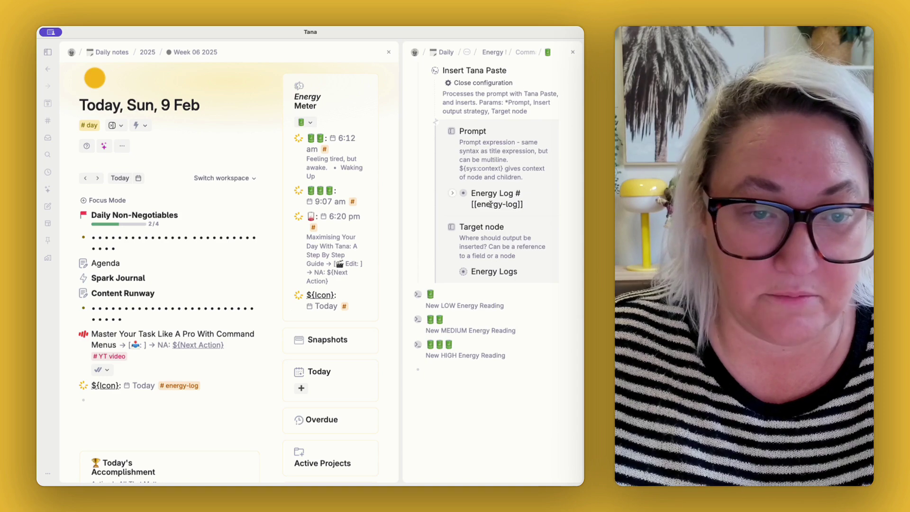
pyautogui.click(452, 193)
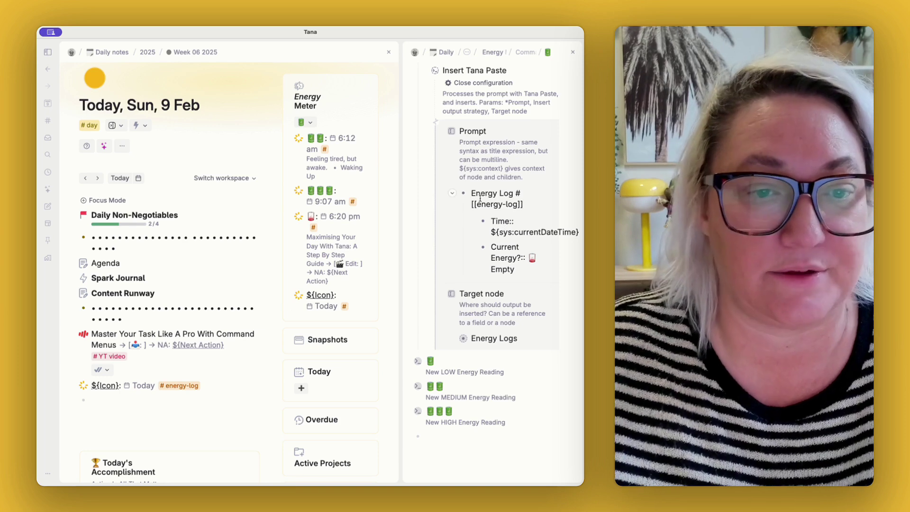
# - Examine the prompt's #[[energy-log]] tag, its Time:: ${sys:currentDateTime} line and its Current Energy?:: Empty line
pyautogui.moveTo(512, 194)
pyautogui.mouseDown()
pyautogui.moveTo(471, 194)
pyautogui.moveTo(516, 195)
pyautogui.mouseUp()
pyautogui.click(523, 203)
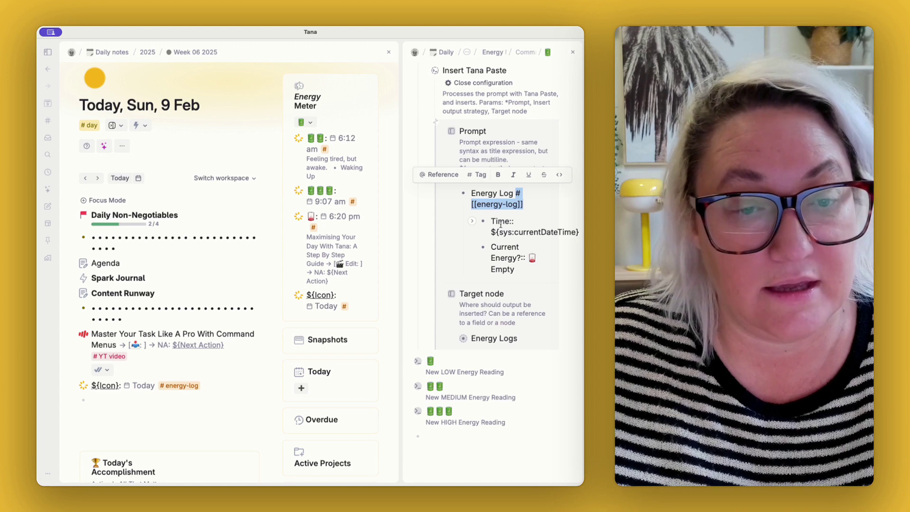
pyautogui.click(499, 223)
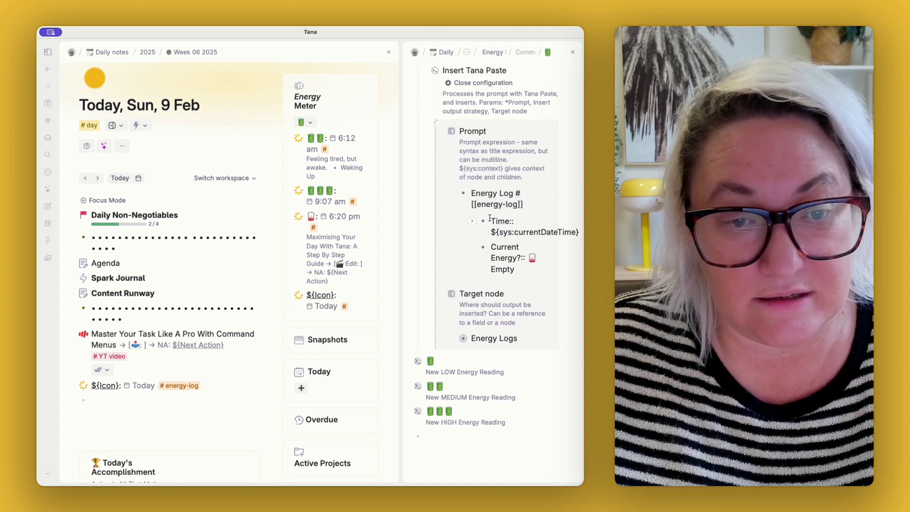
pyautogui.moveTo(491, 220); pyautogui.dragTo(518, 220)
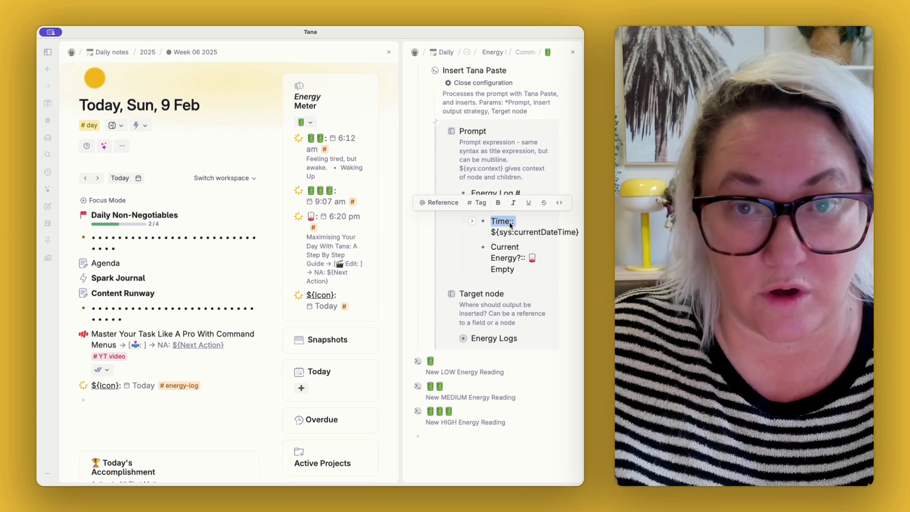
pyautogui.moveTo(491, 233); pyautogui.dragTo(526, 236)
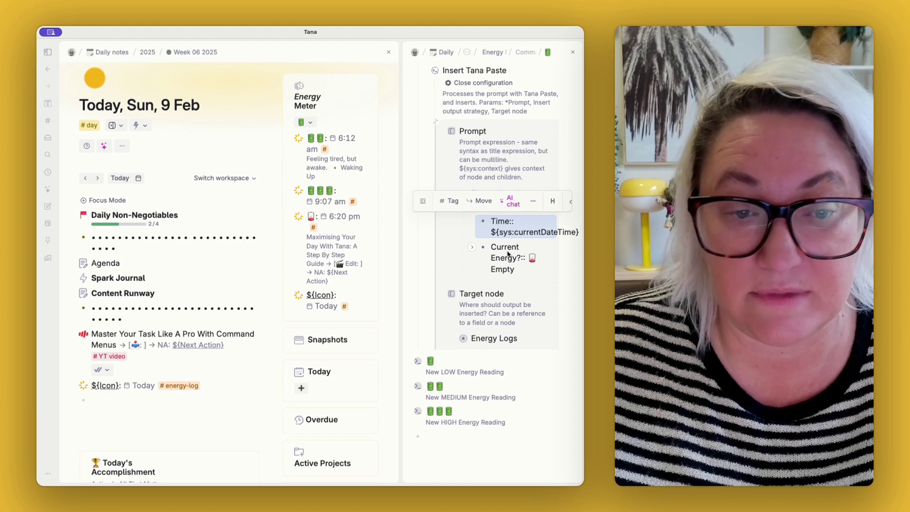
pyautogui.click(503, 258)
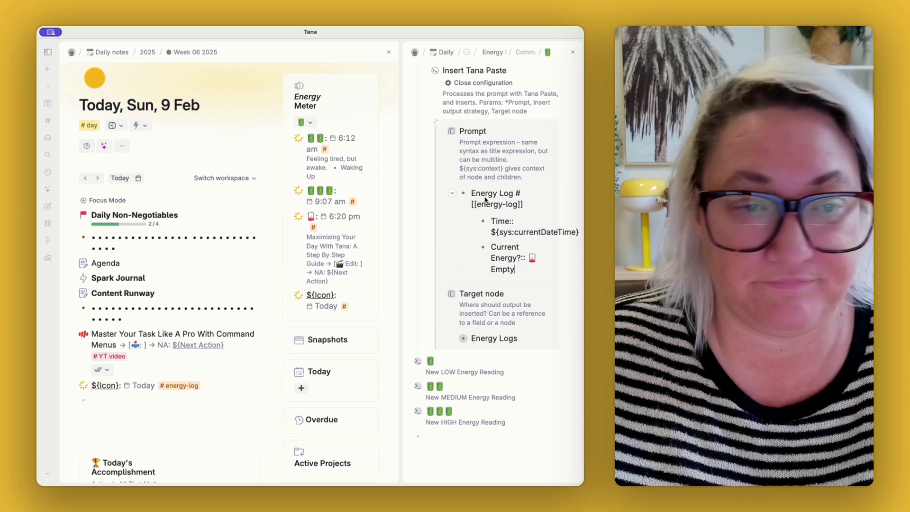
# - Collapse the New EMPTY Energy Reading command, check the contents of New LOW Energy Reading and close the side panel
pyautogui.scroll(2, 485, 199)
pyautogui.scroll(2, 485, 200)
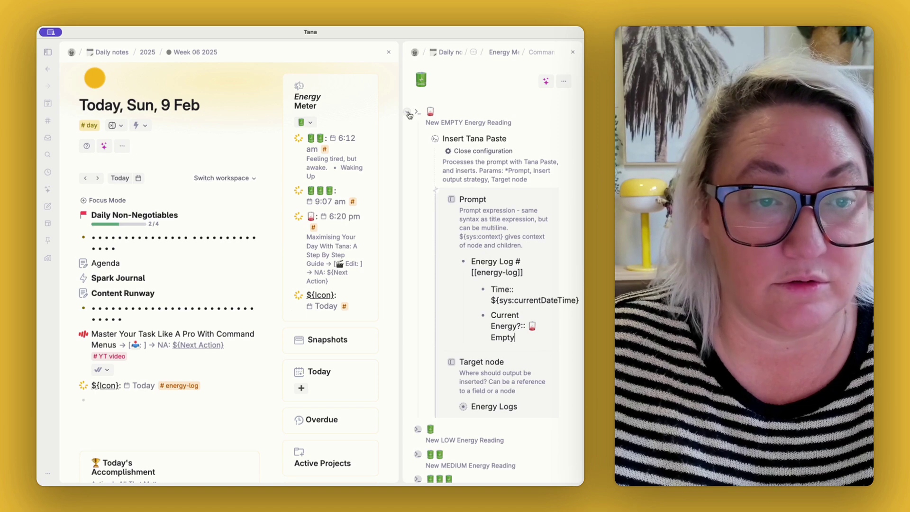
pyautogui.click(408, 113)
pyautogui.click(407, 138)
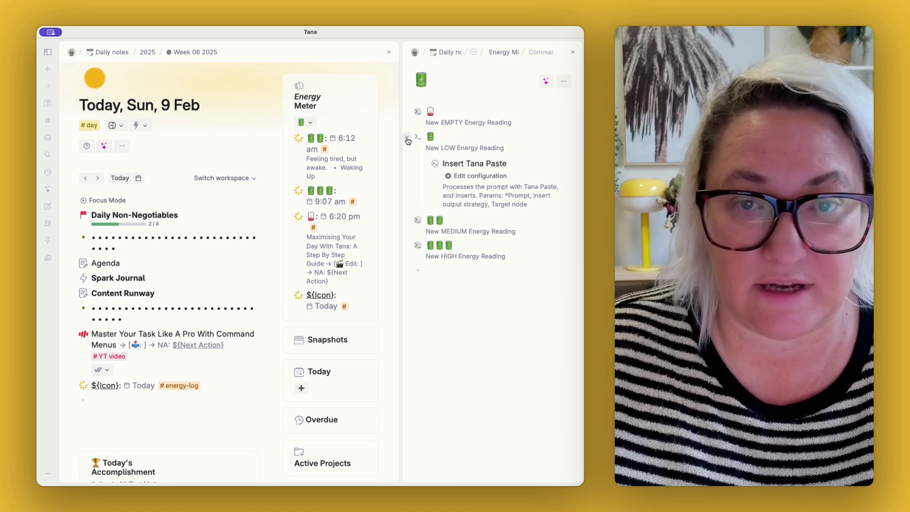
pyautogui.click(407, 139)
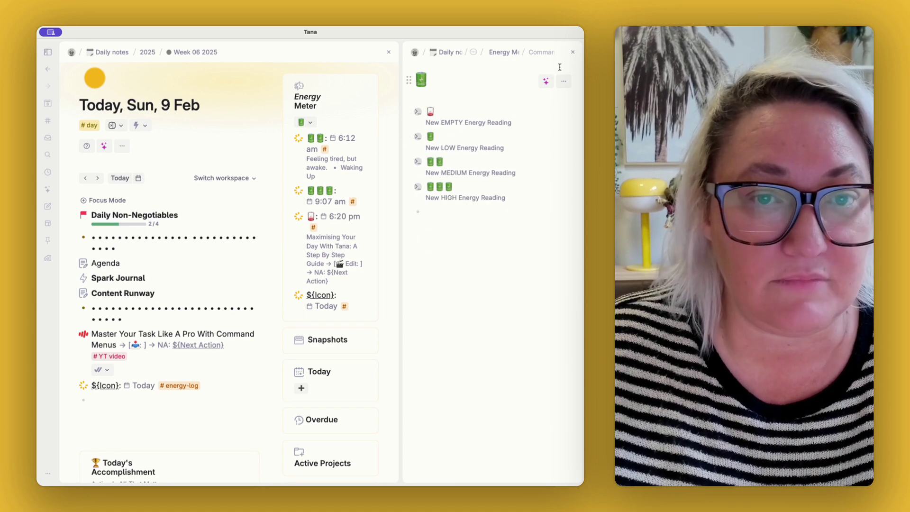
pyautogui.click(573, 53)
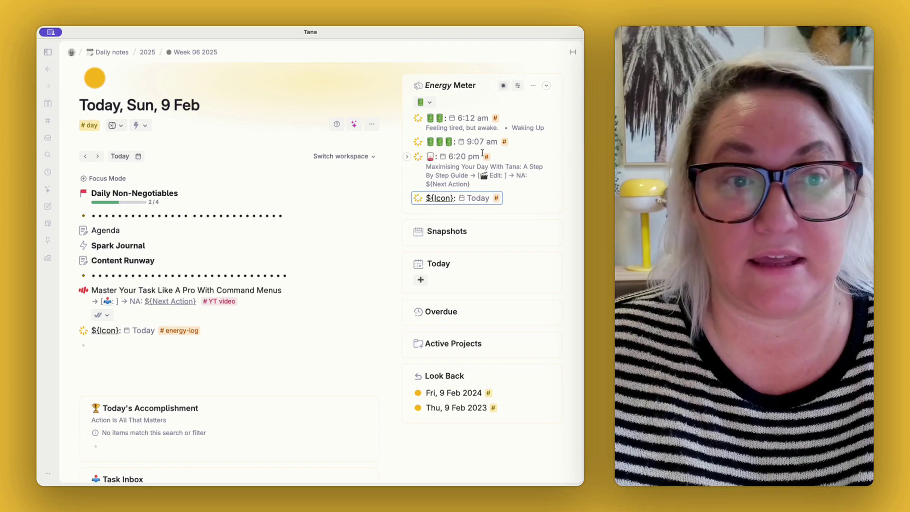
# - Check the day's commands for the Energy & Mood Report option and collapse the Energy Meter section
pyautogui.click(140, 126)
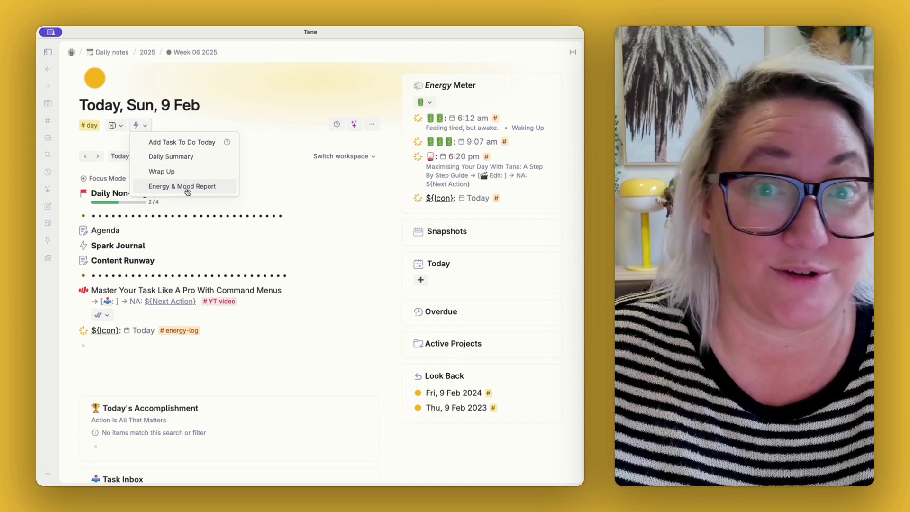
pyautogui.click(175, 122)
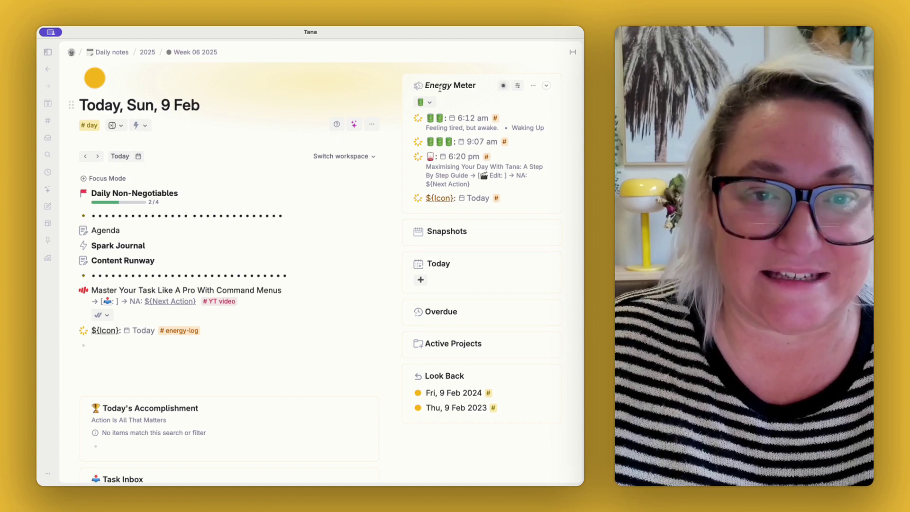
pyautogui.click(546, 85)
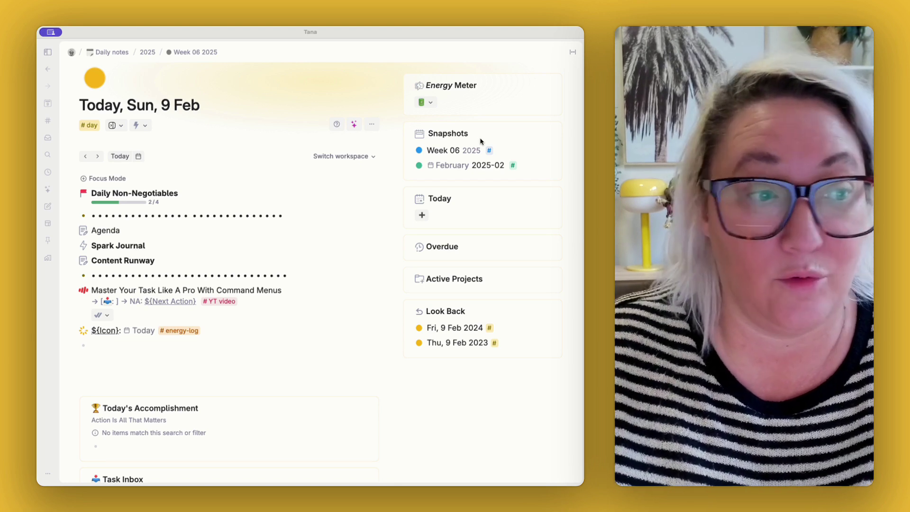
# - View the date navigation's options for going to today, this week, this month or this year, and dismiss them
pyautogui.click(121, 158)
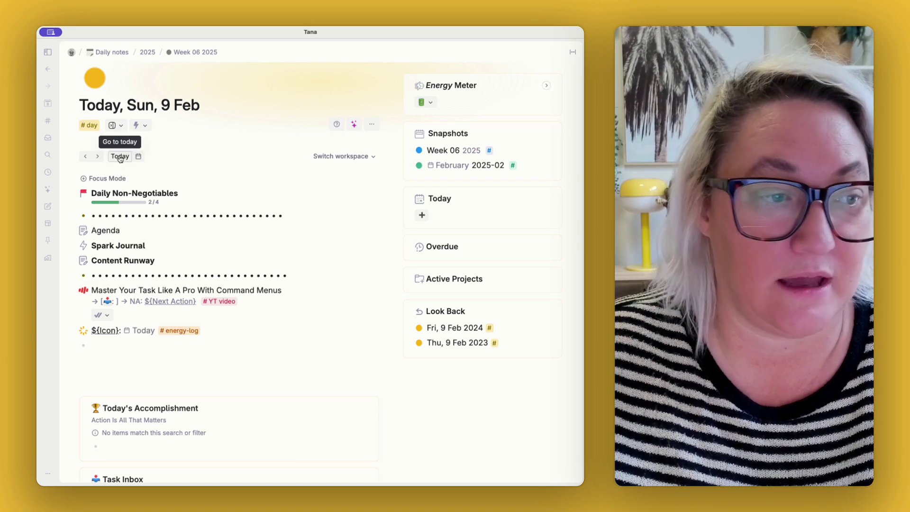
pyautogui.click(121, 157)
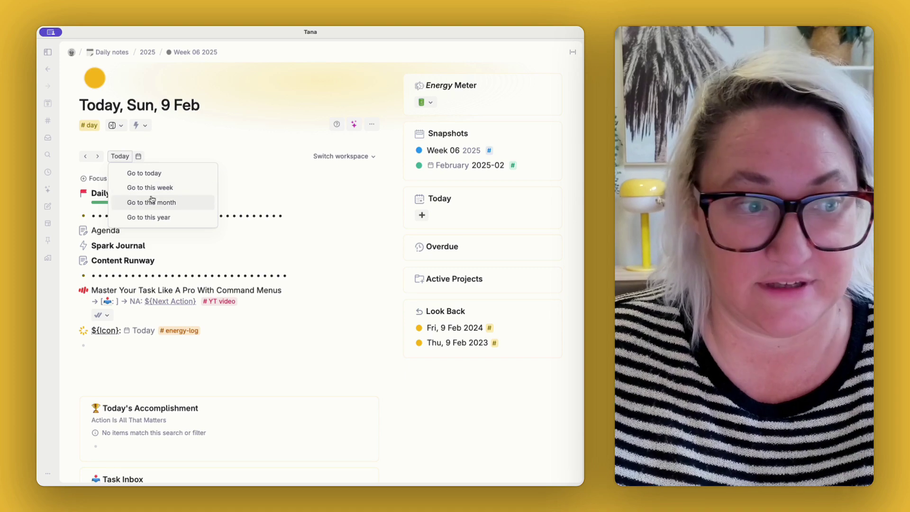
pyautogui.click(184, 156)
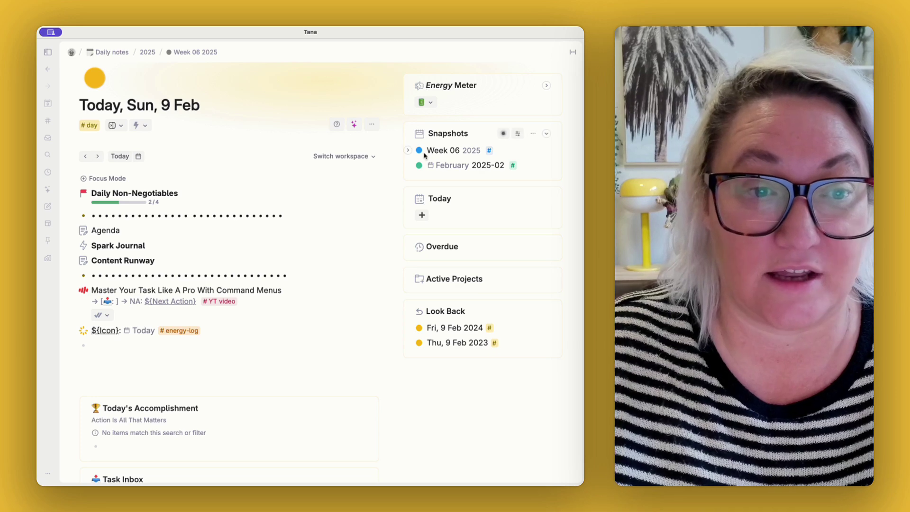
# - Preview the contents of Week 06 and February 2025-02 under Snapshots and collapse both entries again
pyautogui.click(408, 151)
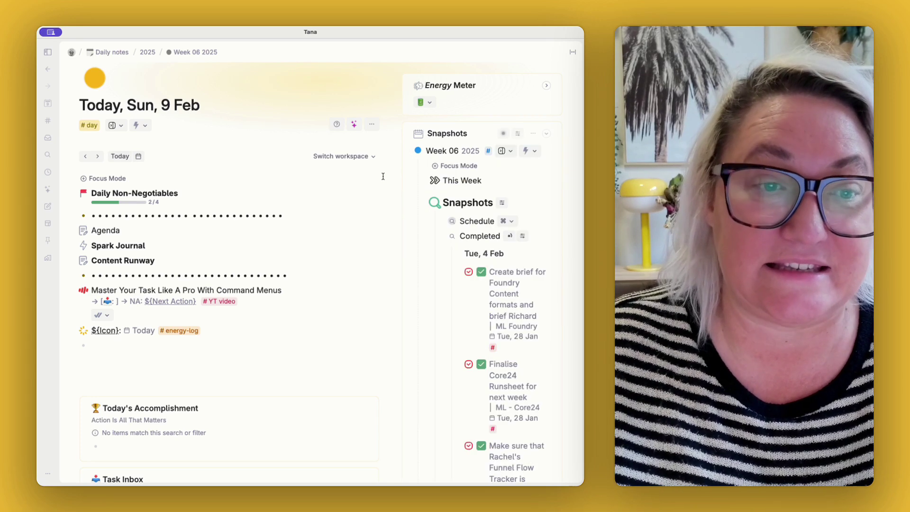
pyautogui.click(423, 203)
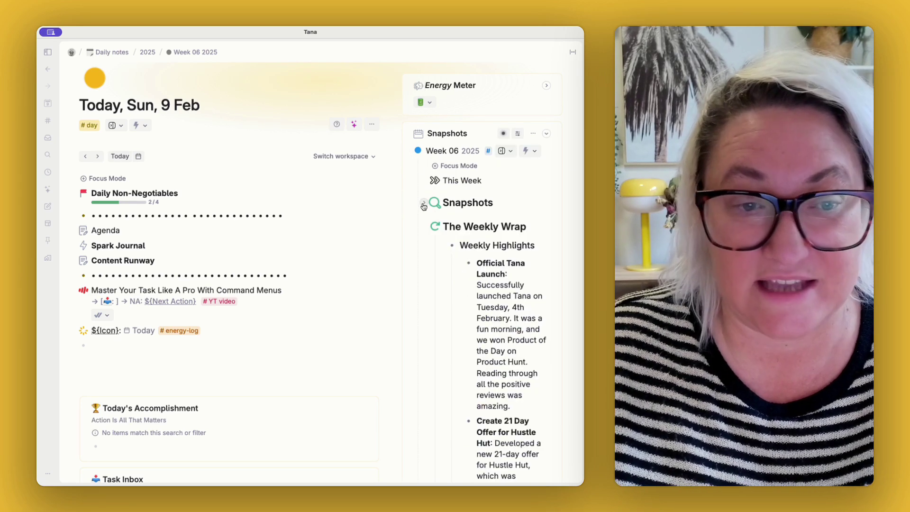
pyautogui.click(407, 152)
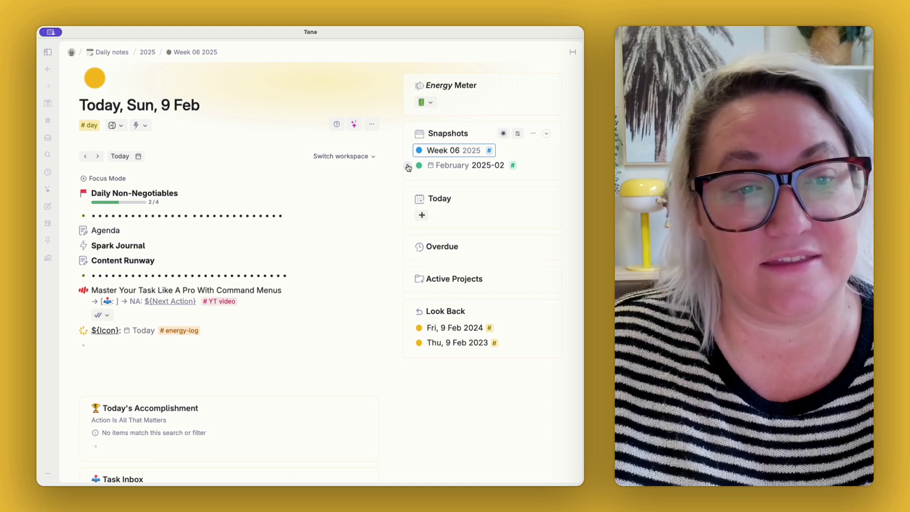
pyautogui.click(408, 166)
pyautogui.click(407, 167)
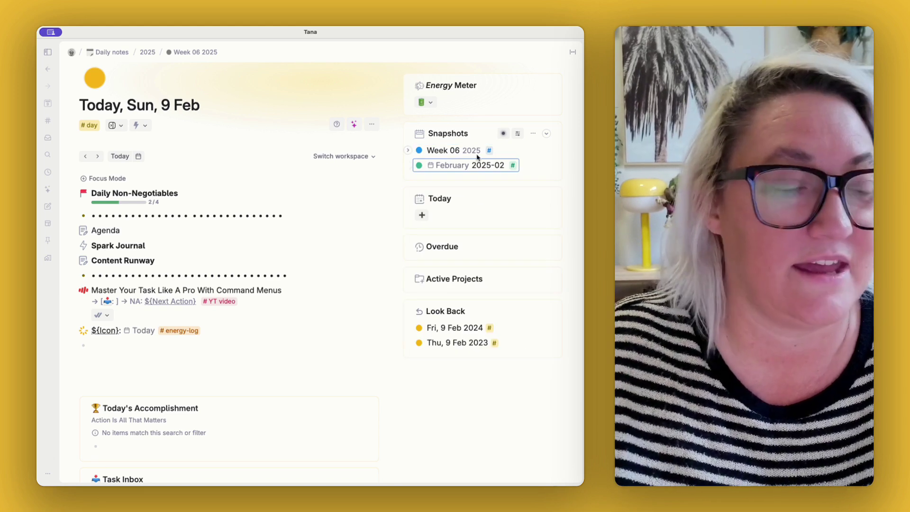
# - Examine the Snapshots query's week OR month clause and its DATE OVERLAPS condition on PARENT, and collapse the section
pyautogui.click(503, 134)
pyautogui.click(371, 207)
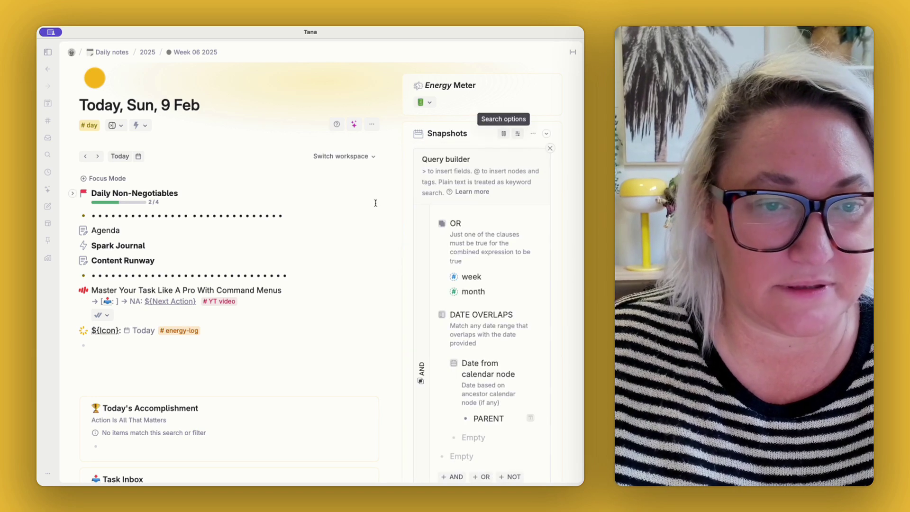
pyautogui.scroll(-3, 488, 230)
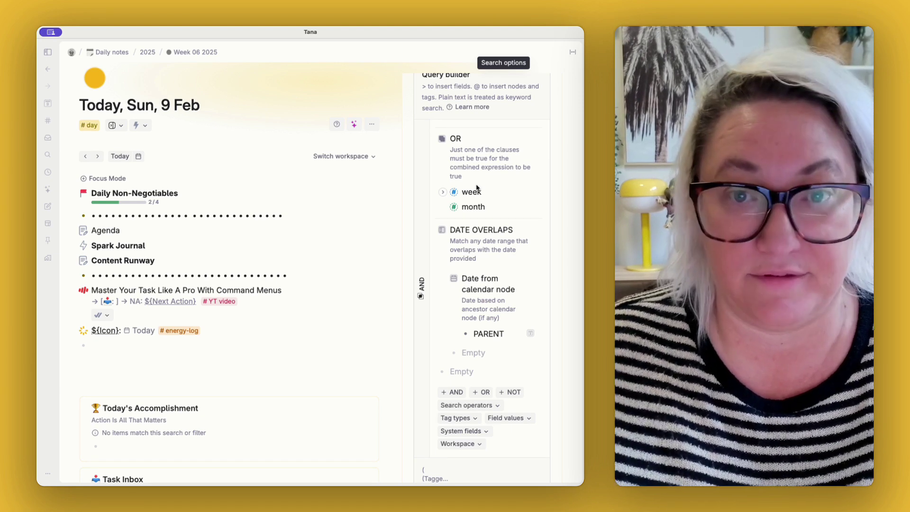
pyautogui.scroll(-2, 477, 180)
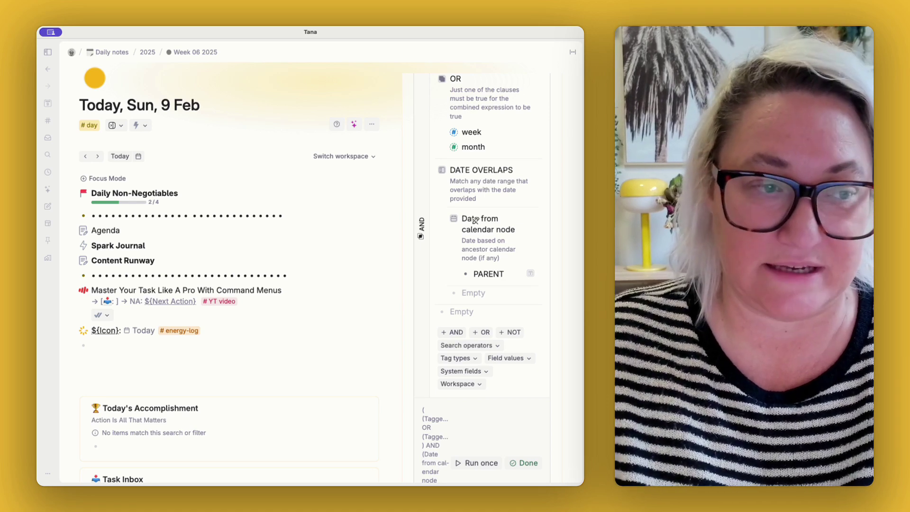
pyautogui.scroll(2, 475, 220)
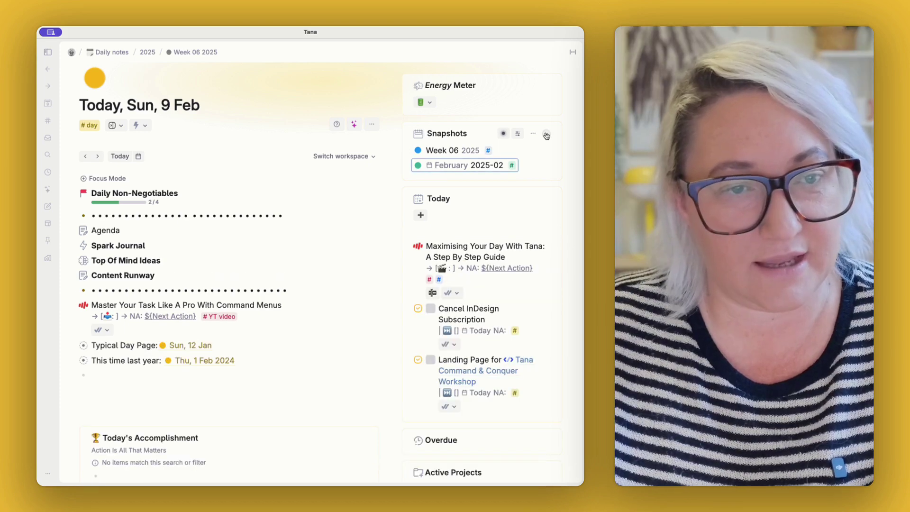
pyautogui.click(547, 136)
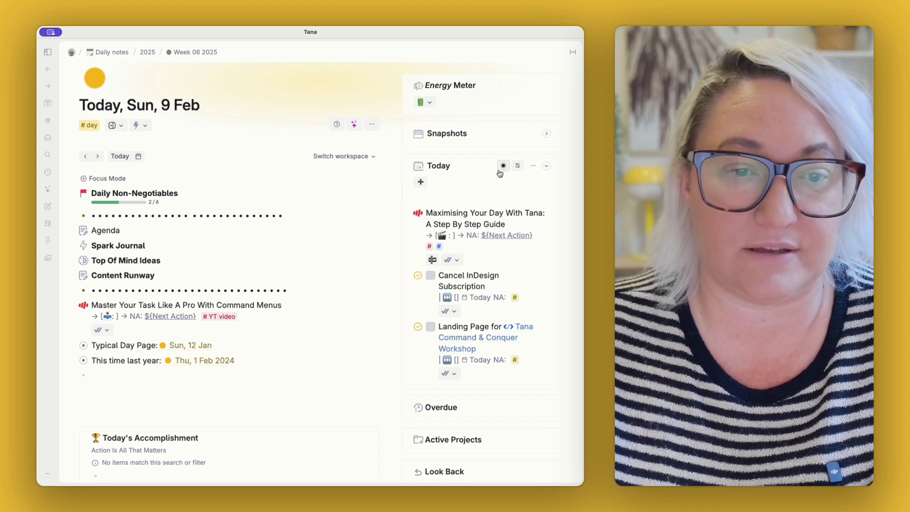
# - Examine the Today section's query: Date set to PARENT, NOT DONE, and the NOT clauses for Hide Event and Timeblocked
pyautogui.moveTo(504, 165)
pyautogui.click(368, 249)
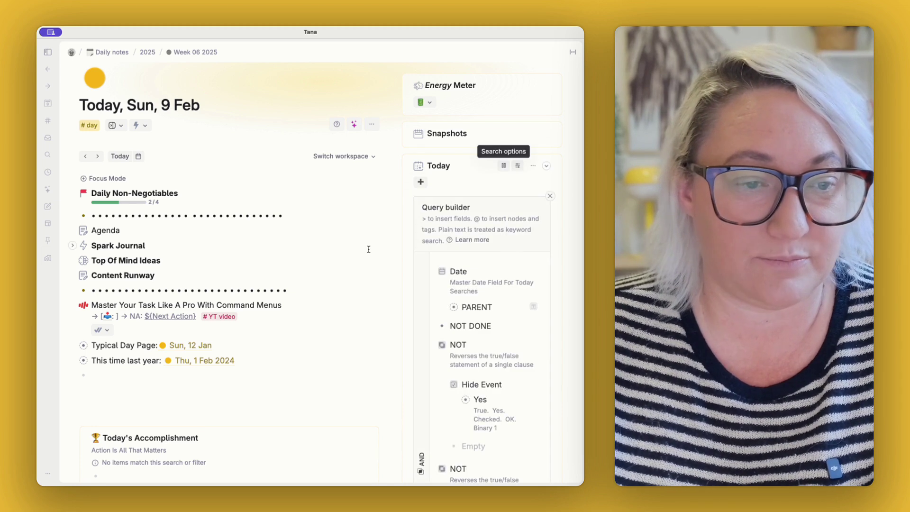
pyautogui.scroll(-3, 459, 198)
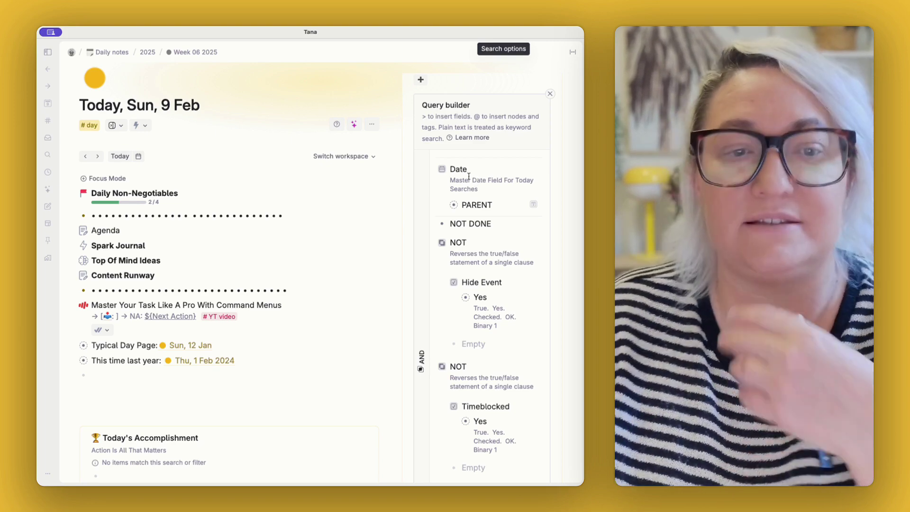
pyautogui.scroll(1, 476, 177)
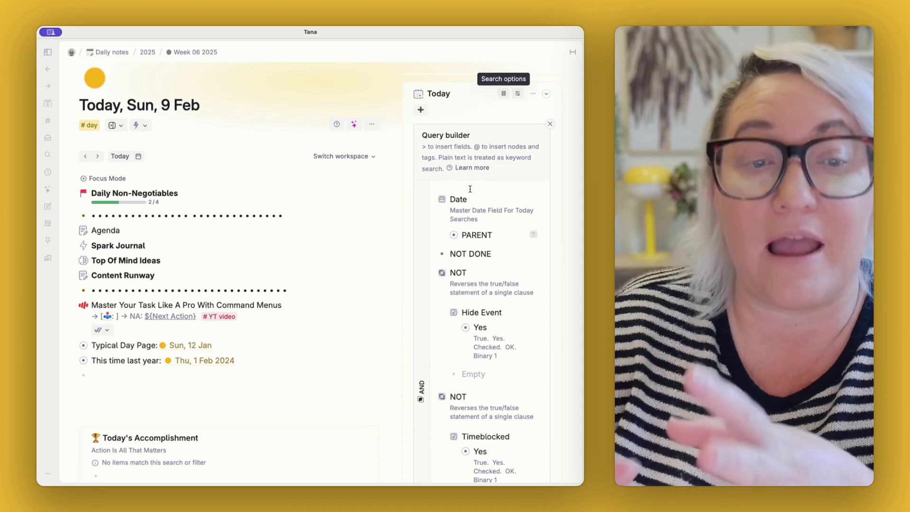
pyautogui.scroll(-2, 471, 200)
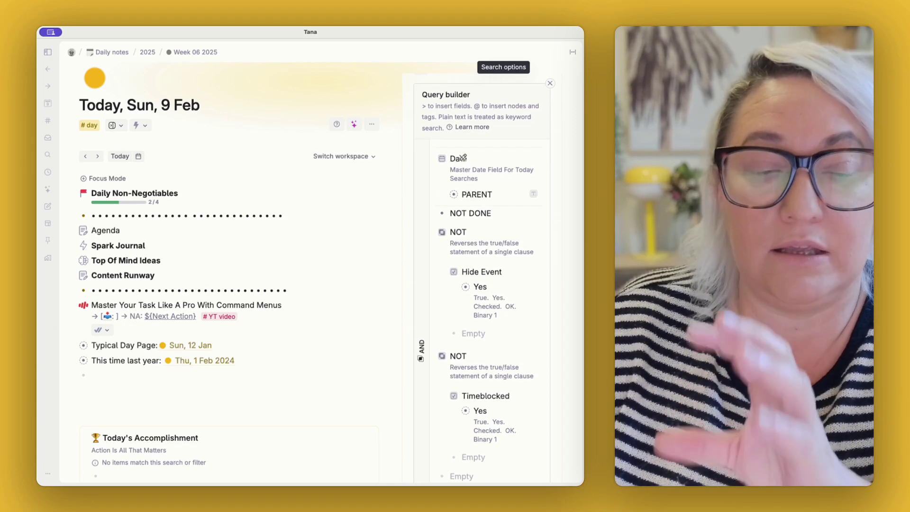
pyautogui.scroll(1, 462, 159)
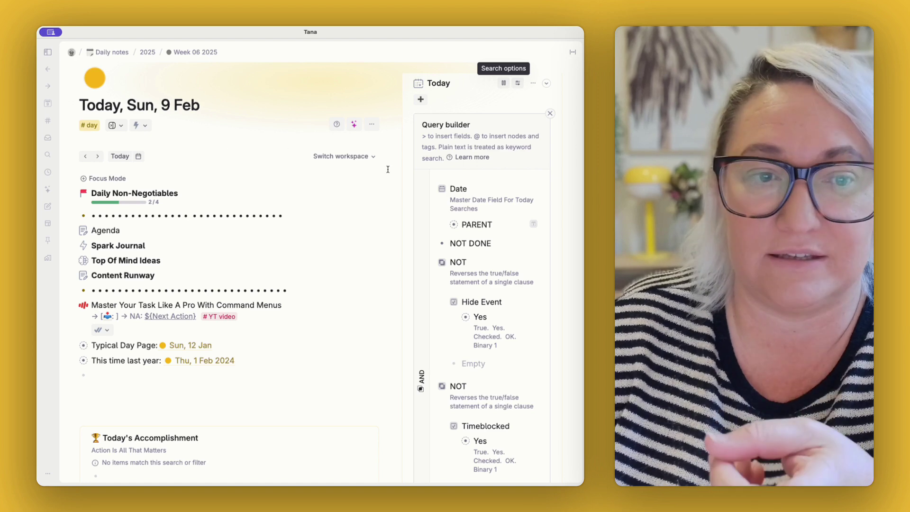
pyautogui.scroll(-2, 443, 173)
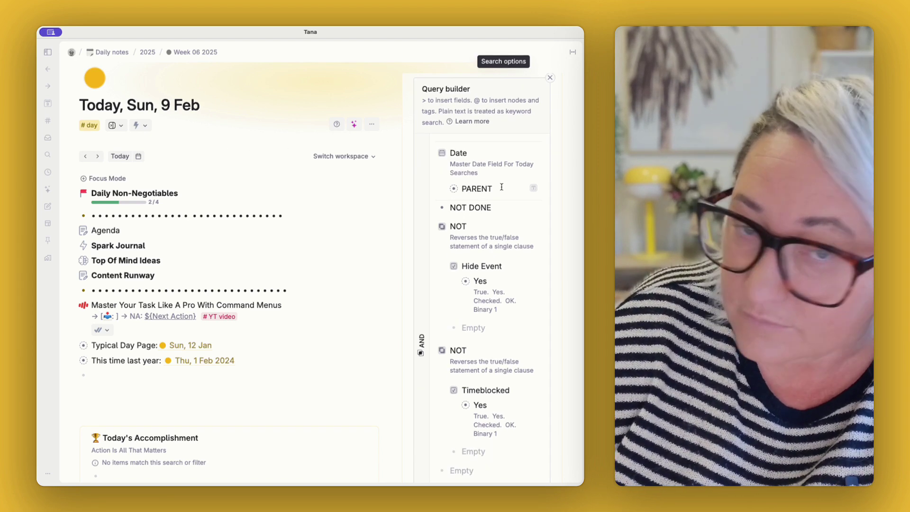
pyautogui.scroll(-2, 479, 230)
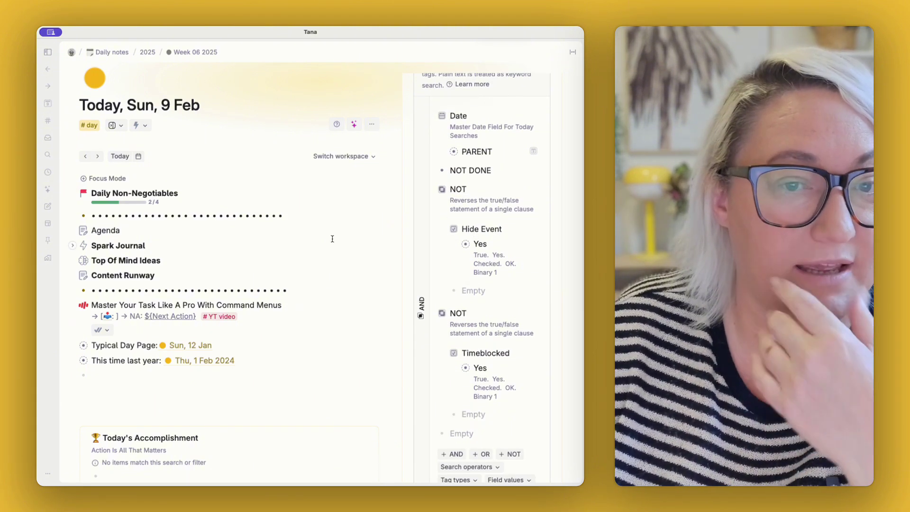
# - Add an #event entry named Test Event at the end of the day's notes
pyautogui.write('#event')
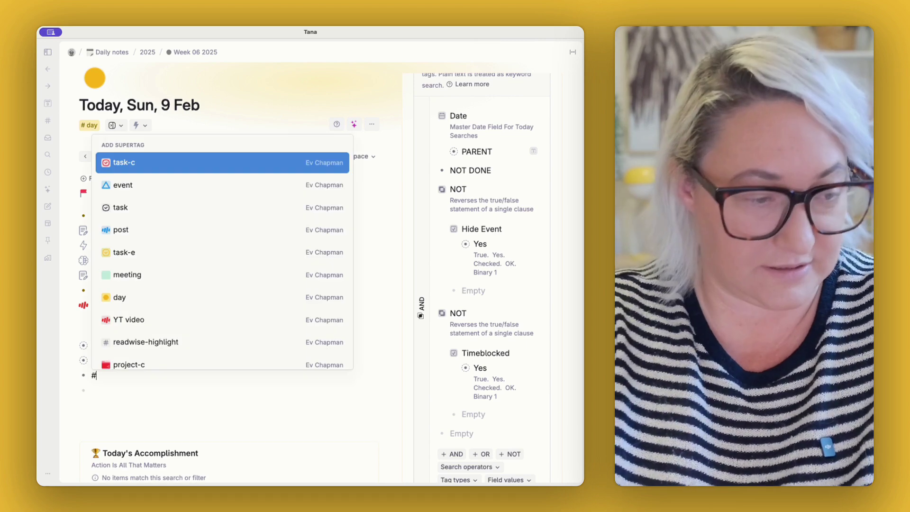
pyautogui.press('Return')
pyautogui.write('Test Eve')
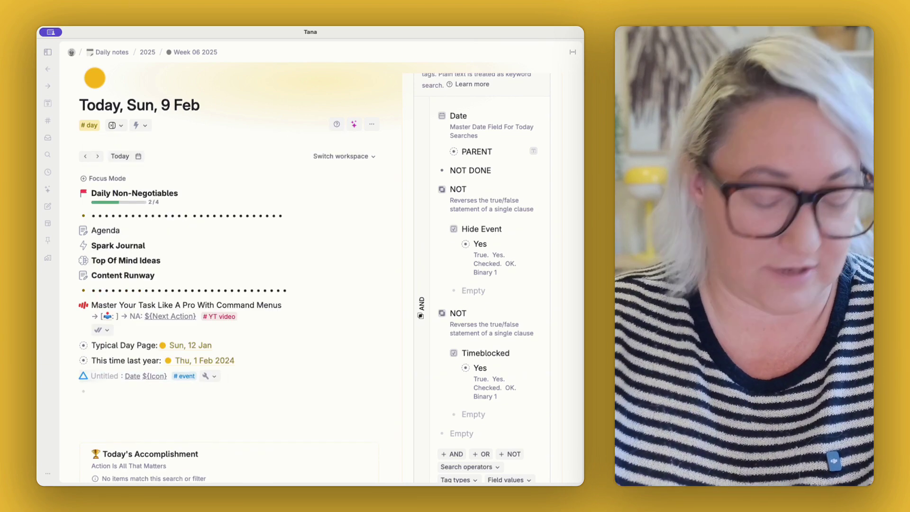
pyautogui.write('nt')
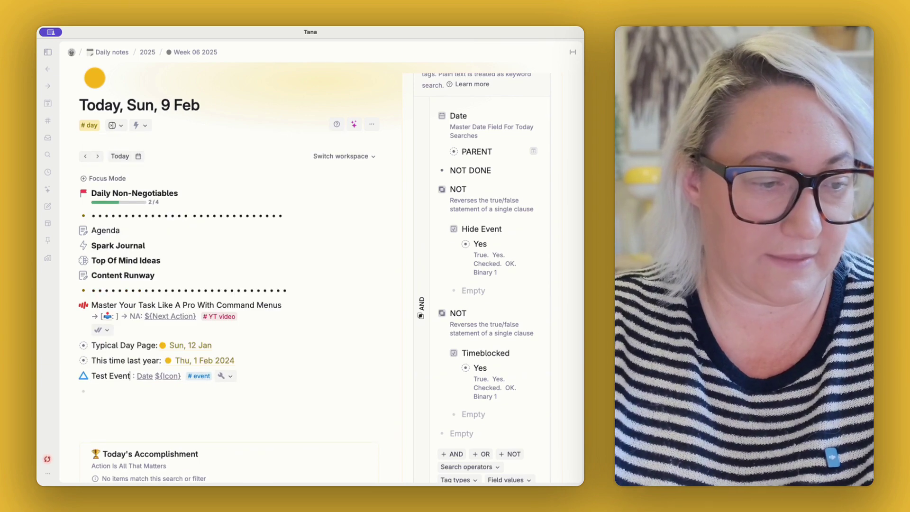
# - Expand Test Event, add its Date field set to today, Sun, 9 Feb, and collapse the entry
pyautogui.press('super+Down')
pyautogui.scroll(-3, 133, 374)
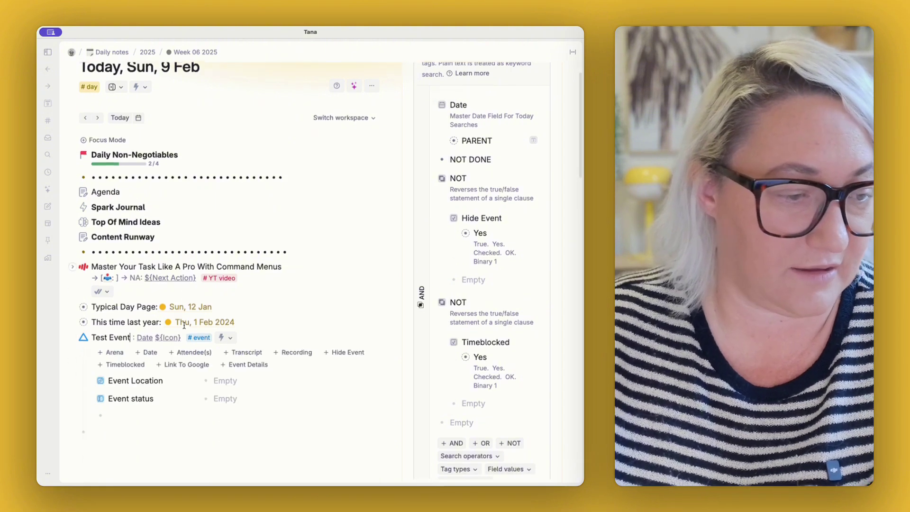
pyautogui.click(149, 336)
pyautogui.press('space')
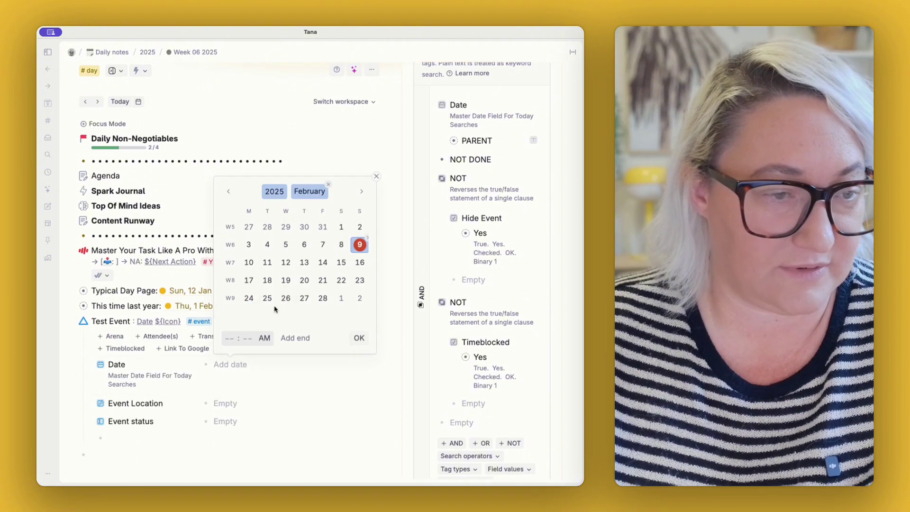
pyautogui.click(361, 337)
pyautogui.scroll(-3, 189, 275)
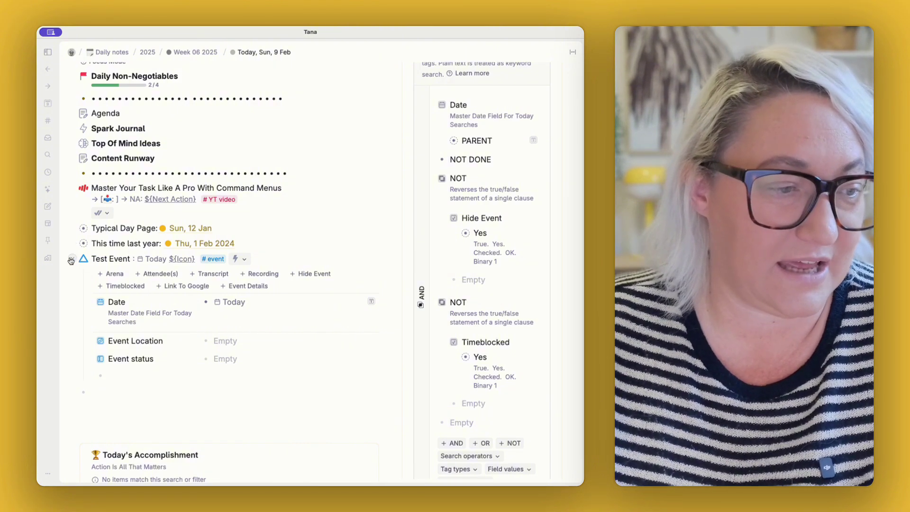
pyautogui.click(71, 260)
# - Close the Today section's query builder and run the Hide Event command on Test Event
pyautogui.scroll(2, 532, 101)
pyautogui.click(551, 125)
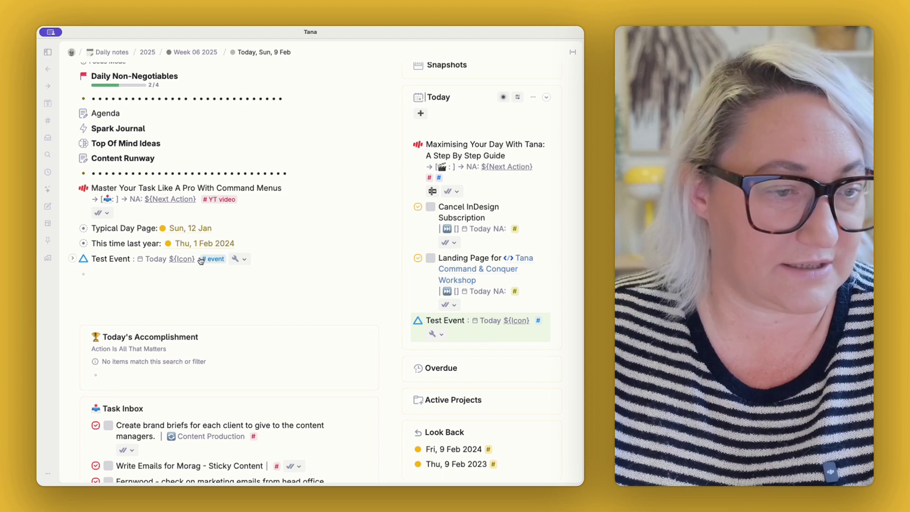
pyautogui.click(243, 259)
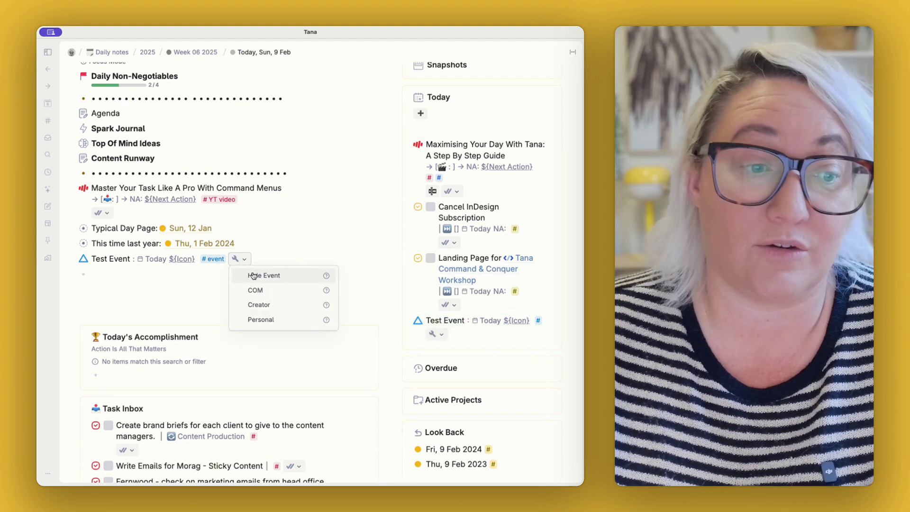
pyautogui.click(258, 276)
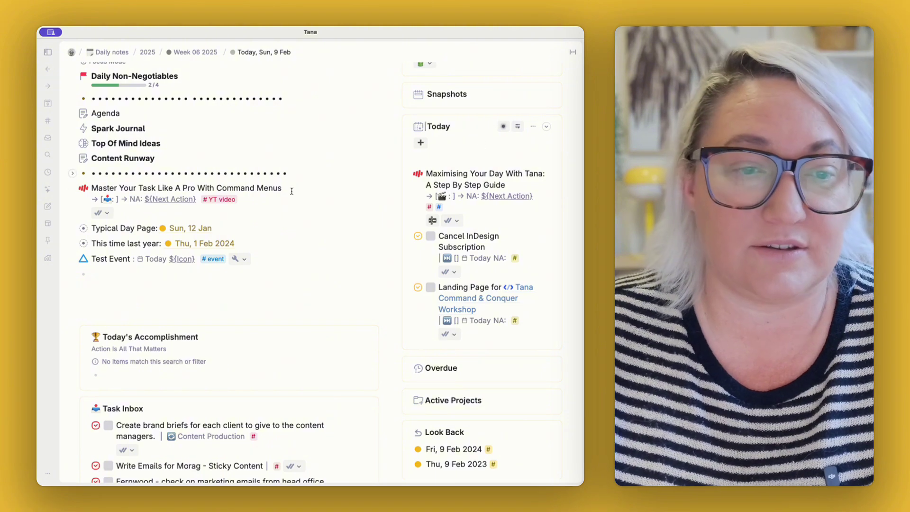
# - Open the #event commands in a side panel and expand Hide Event's node filter and Set field values configuration
pyautogui.click(237, 259)
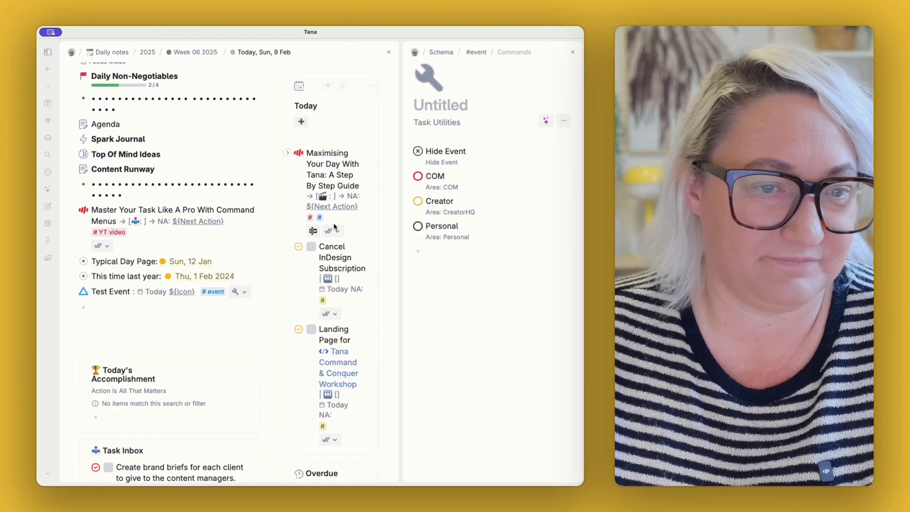
pyautogui.click(405, 152)
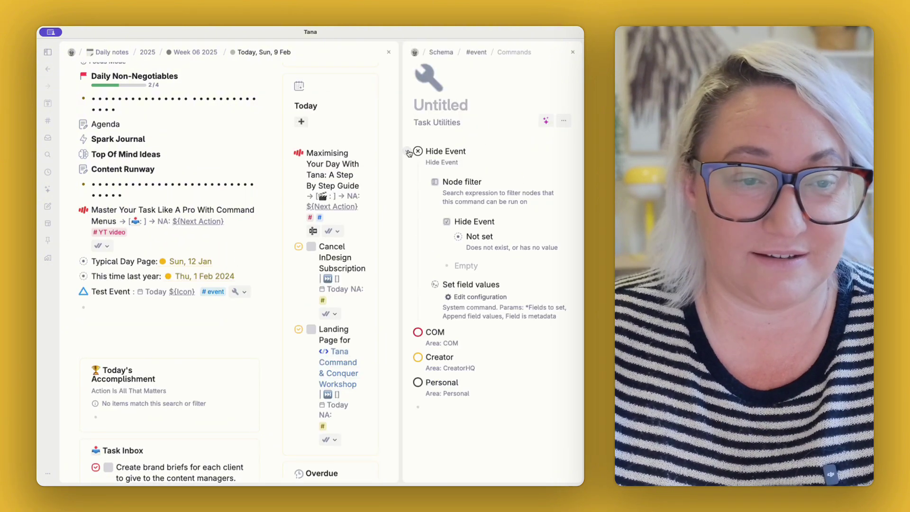
pyautogui.scroll(-2, 491, 207)
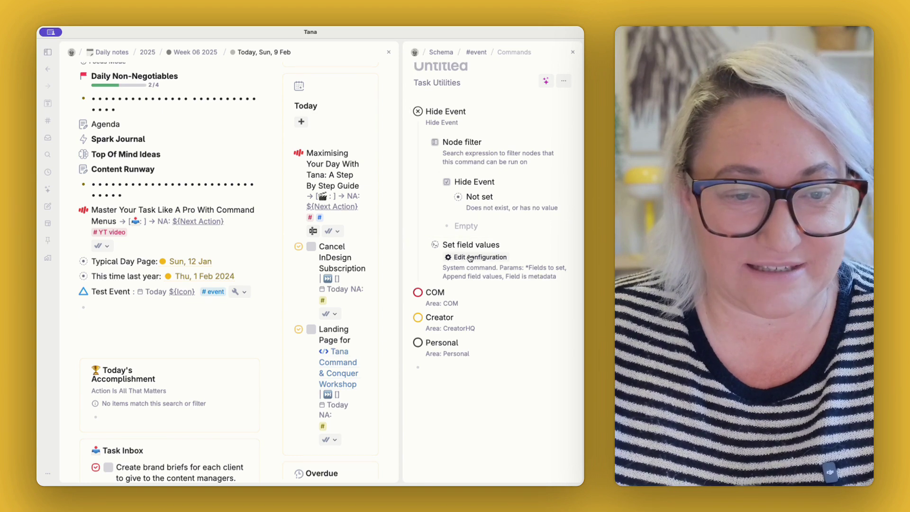
pyautogui.click(488, 257)
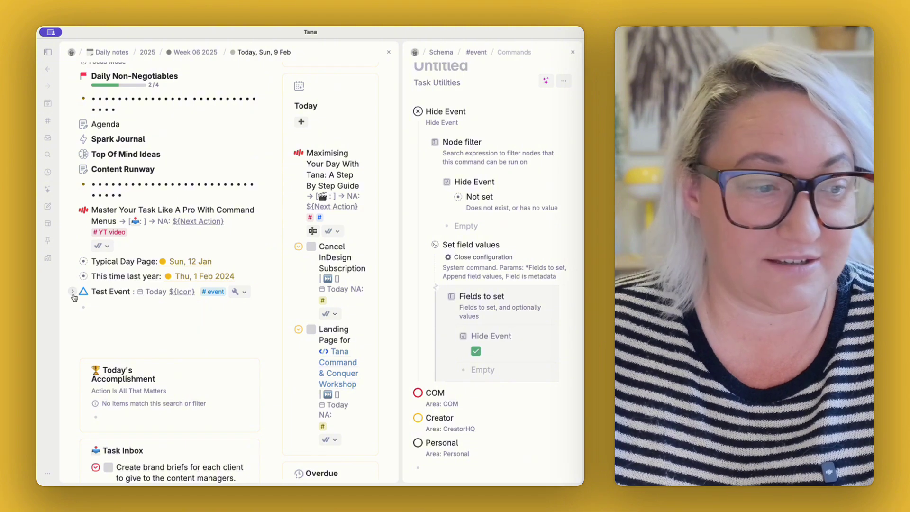
# - Expand Test Event to show its Hide Event field, collapse it and close the #event commands panel
pyautogui.click(72, 291)
pyautogui.scroll(-1, 190, 285)
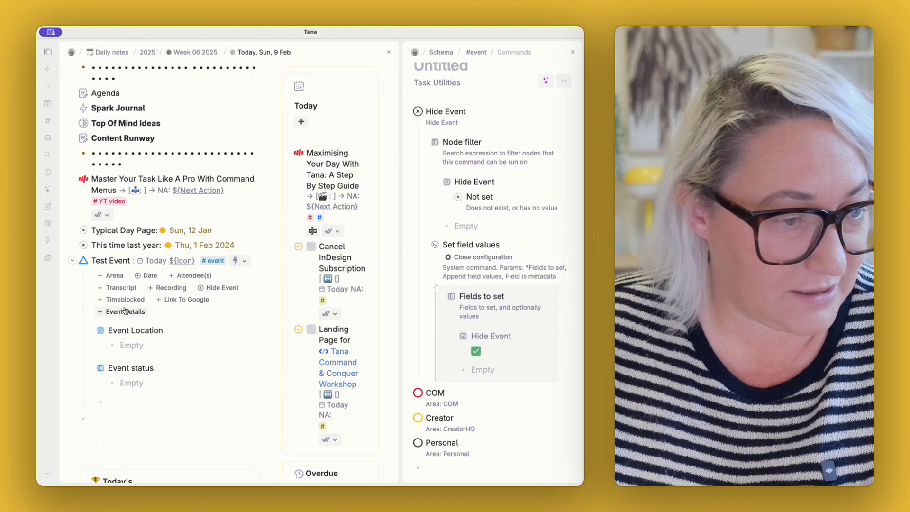
pyautogui.click(221, 288)
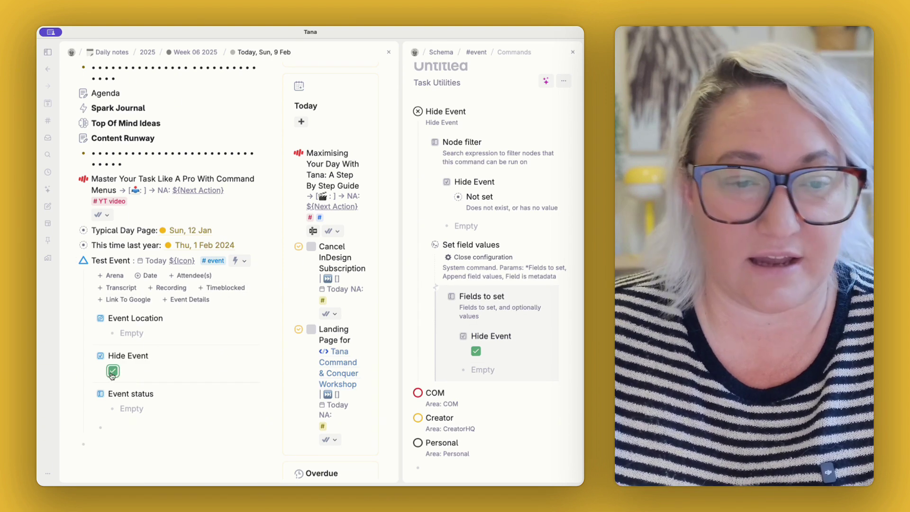
pyautogui.click(74, 262)
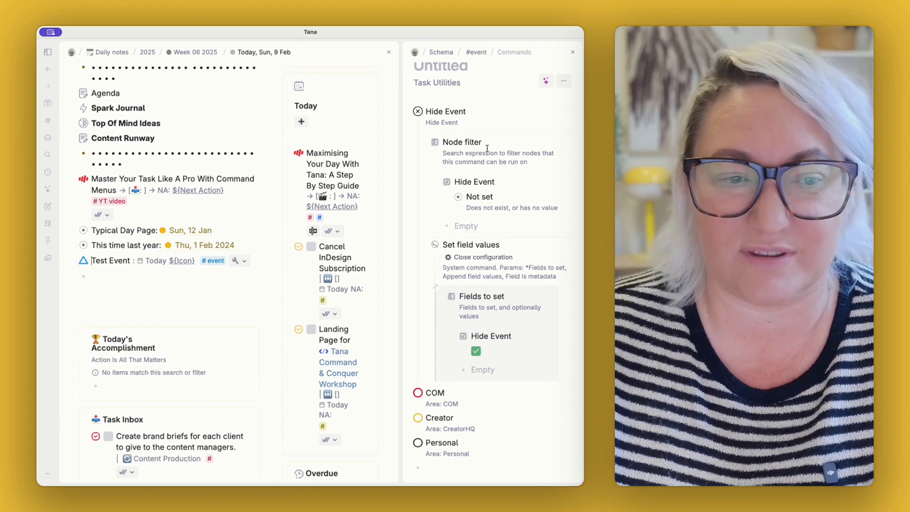
pyautogui.click(574, 54)
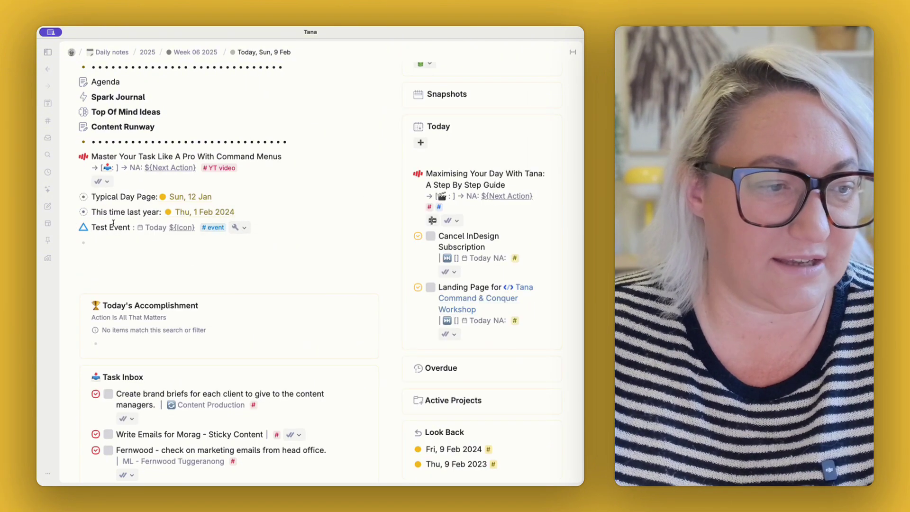
# - Expand Test Event and clear its Hide Event checkbox
pyautogui.press('super+Down')
pyautogui.click(348, 242)
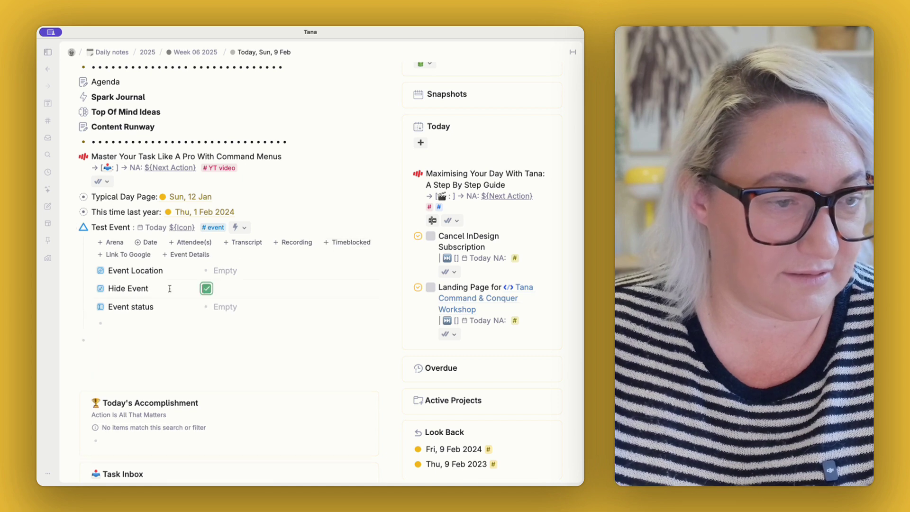
pyautogui.click(205, 289)
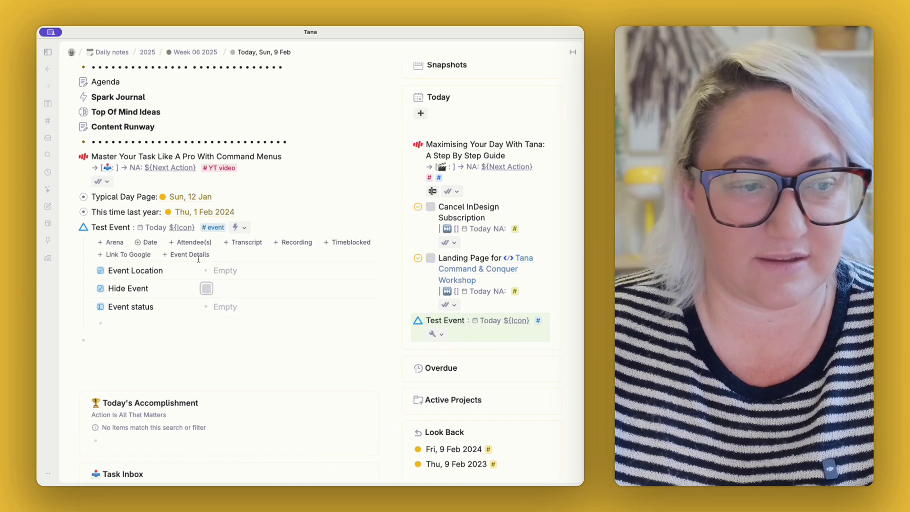
# - Collapse Test Event, check its available commands and delete the entry from the day's notes
pyautogui.click(239, 227)
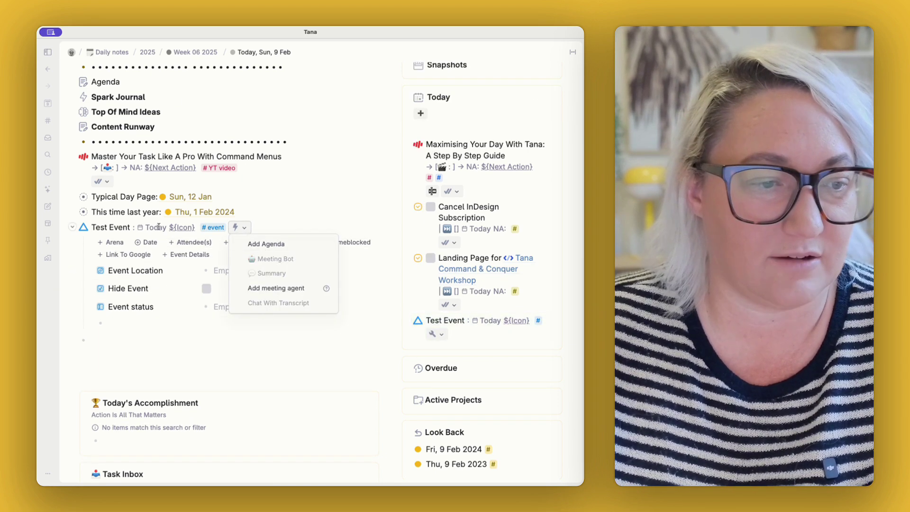
pyautogui.click(106, 227)
pyautogui.click(90, 228)
pyautogui.press('super+Up')
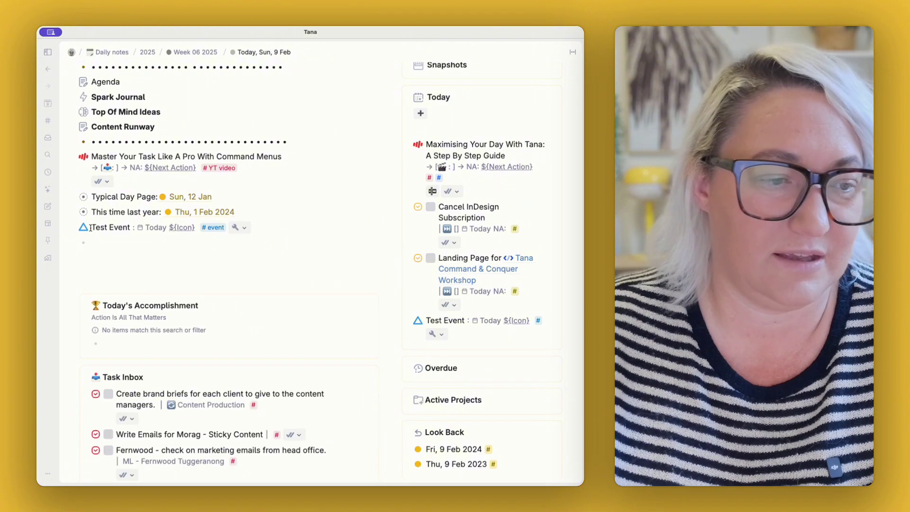
pyautogui.click(244, 228)
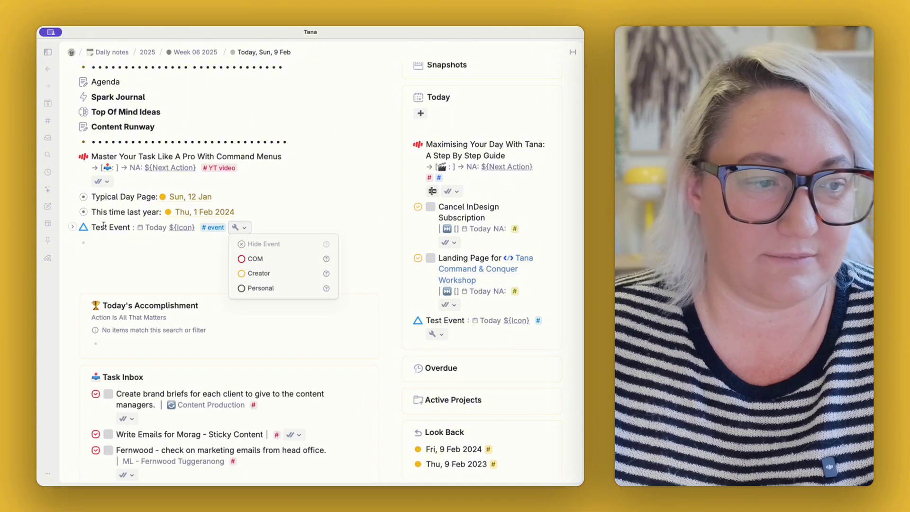
pyautogui.click(256, 243)
# - Open the Today section's query builder, examine its date and NOT conditions, and close it
pyautogui.scroll(1, 507, 186)
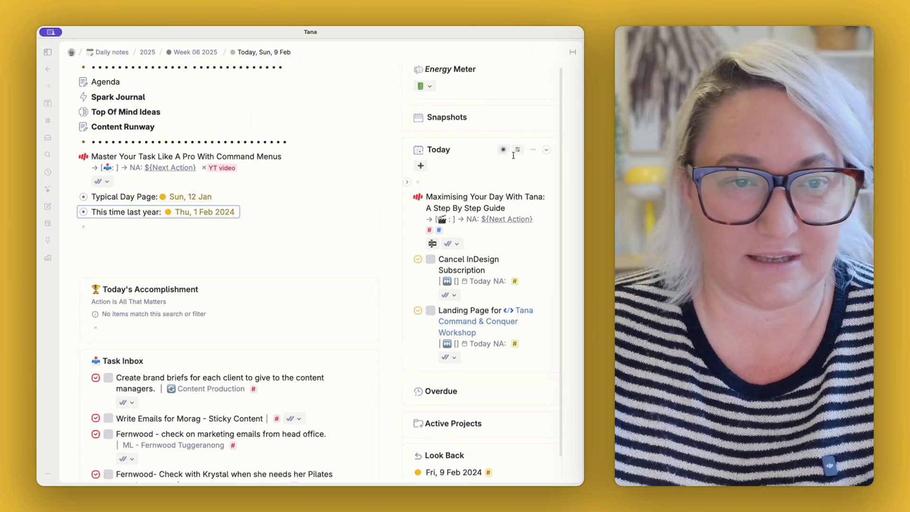
pyautogui.moveTo(504, 150)
pyautogui.click(351, 234)
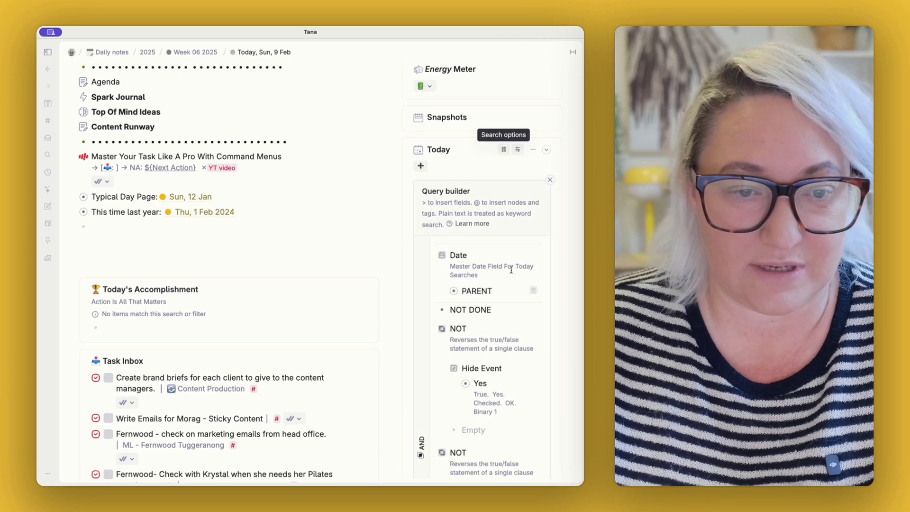
pyautogui.scroll(-3, 486, 218)
pyautogui.scroll(-2, 485, 218)
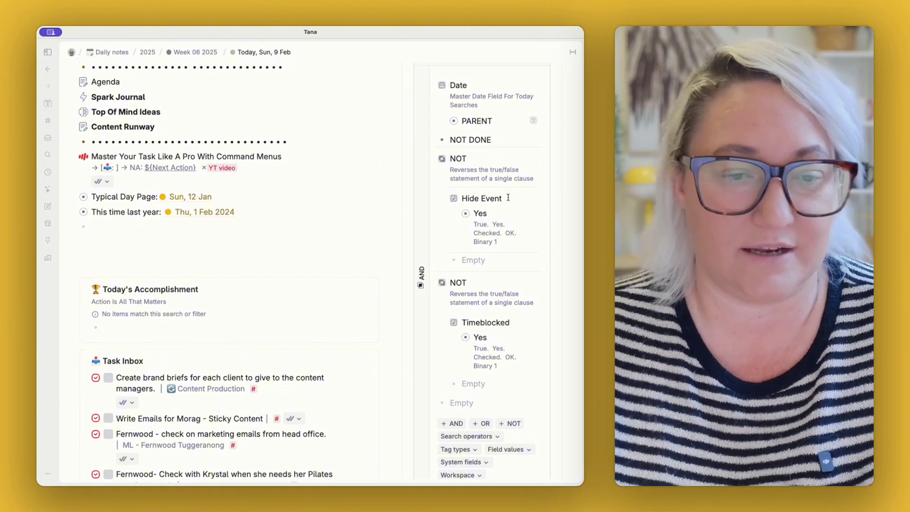
pyautogui.scroll(-3, 501, 215)
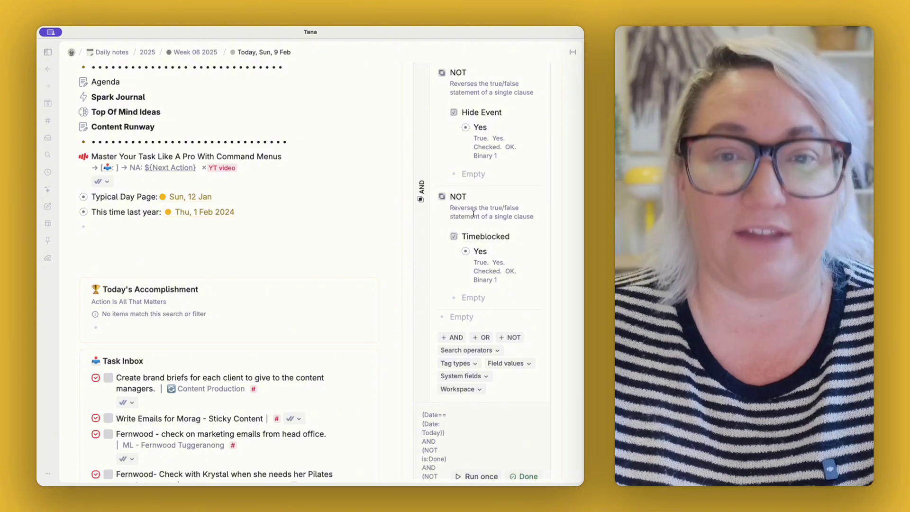
pyautogui.scroll(10, 456, 177)
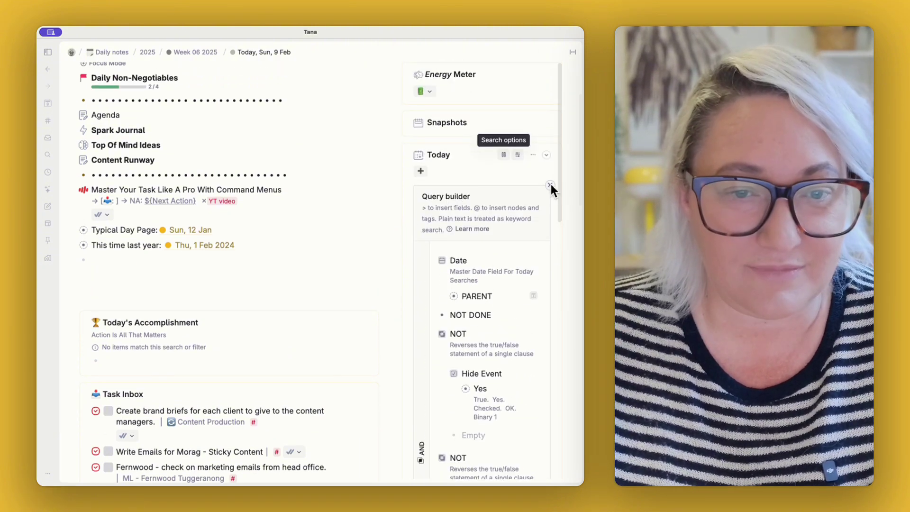
pyautogui.click(550, 186)
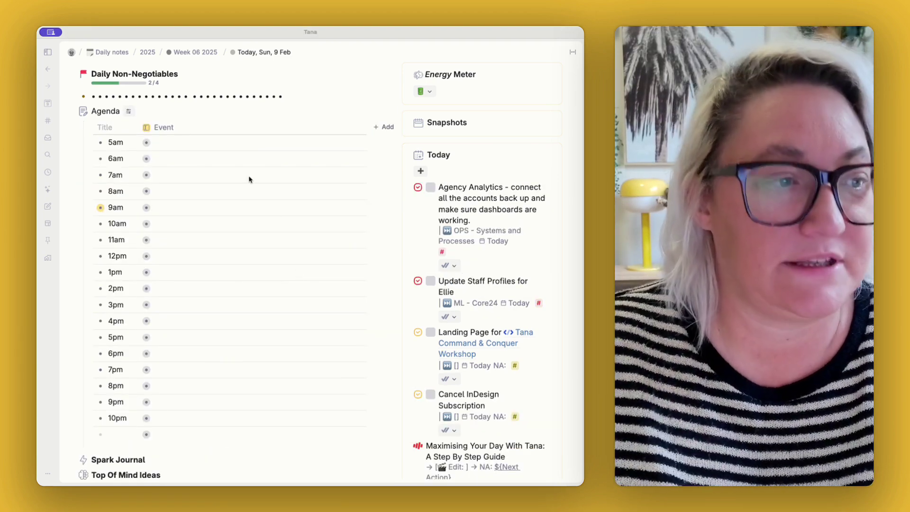
# - Switch the Agenda node to a list view and return it to a table view
pyautogui.click(108, 109)
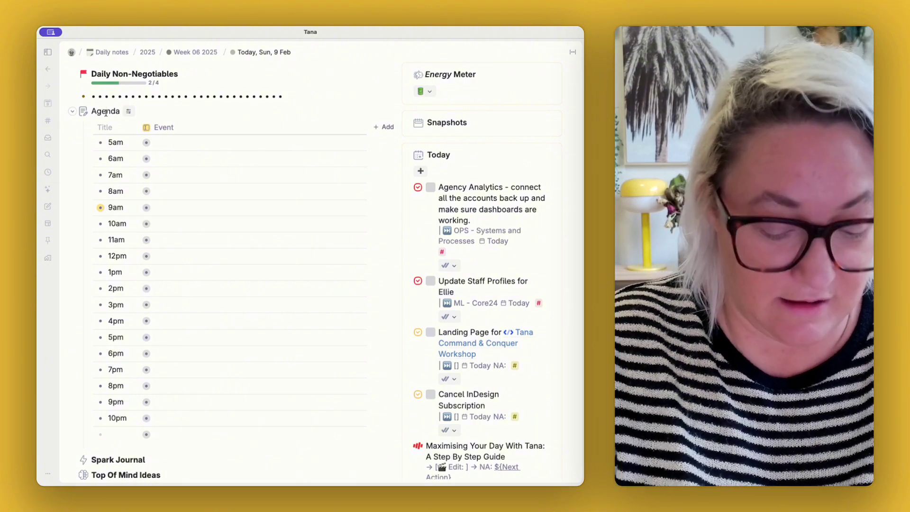
pyautogui.press('super+k')
pyautogui.write('list')
pyautogui.press('Return')
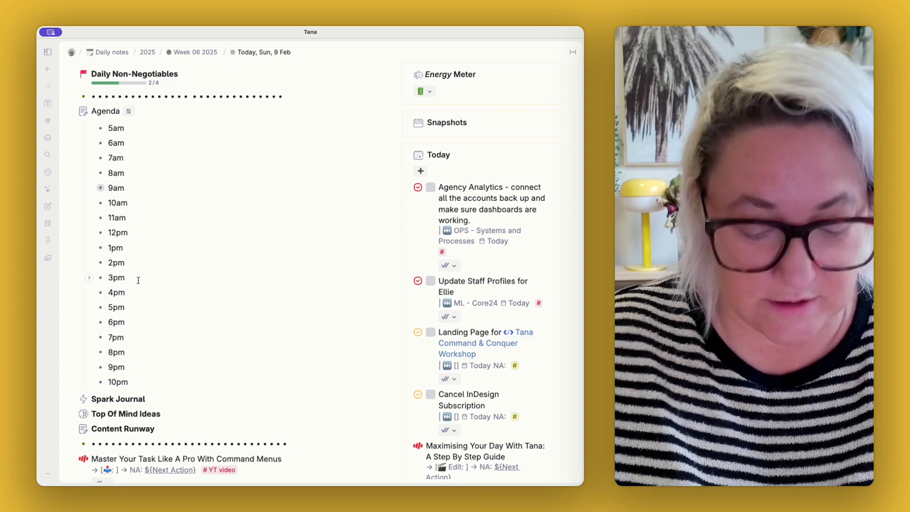
pyautogui.press('super+k')
pyautogui.write('tab')
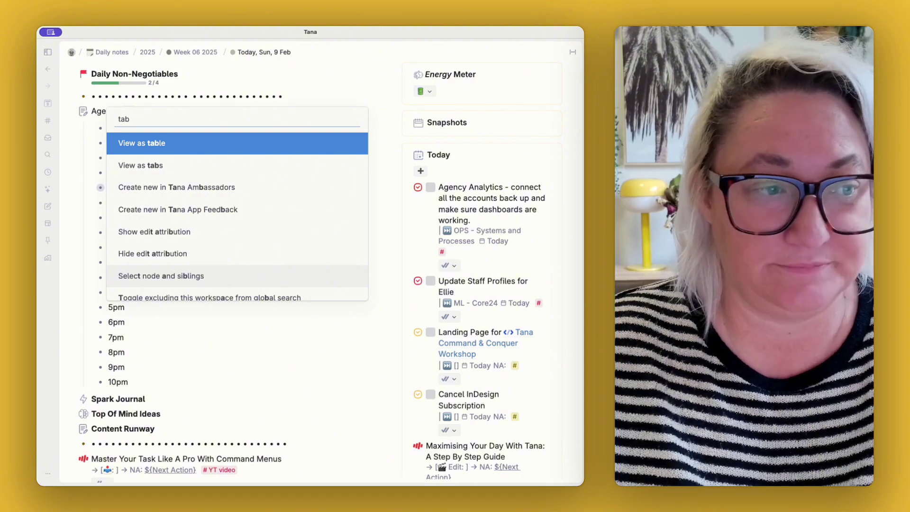
pyautogui.press('Return')
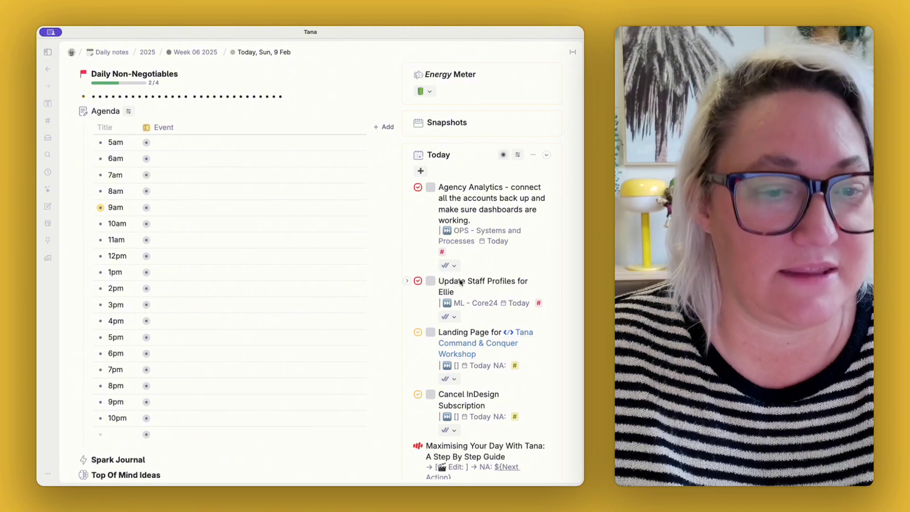
# - Open the Today search's query editor to check the Hide Event and Timeblocked exclusions, and close it
pyautogui.scroll(-3, 474, 332)
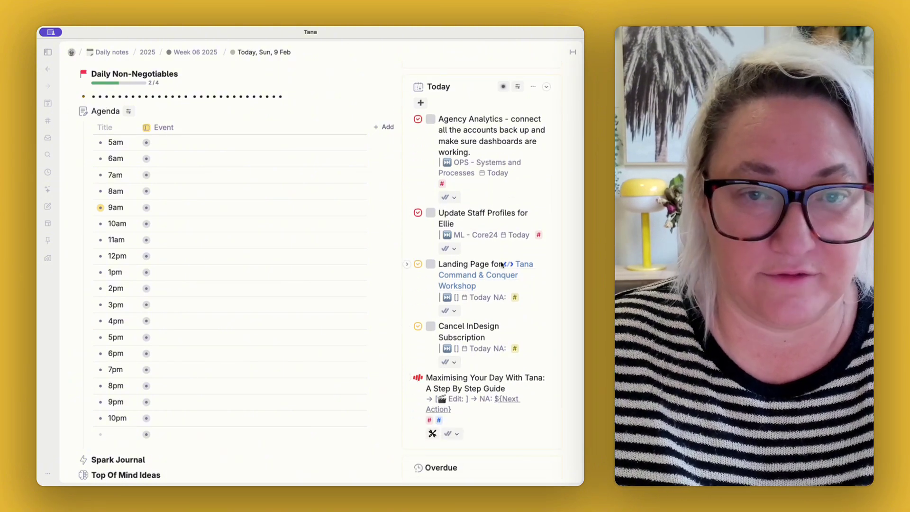
pyautogui.click(504, 88)
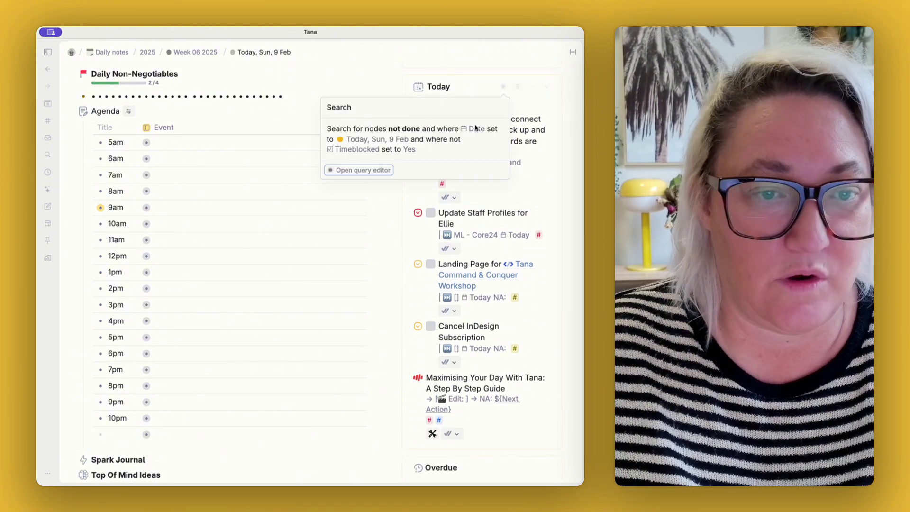
pyautogui.click(379, 172)
pyautogui.scroll(-2, 475, 286)
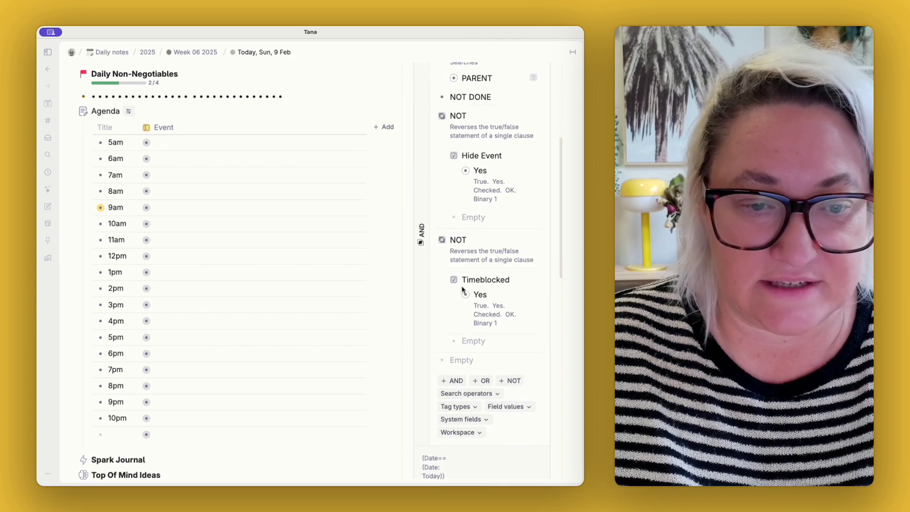
pyautogui.scroll(5, 469, 289)
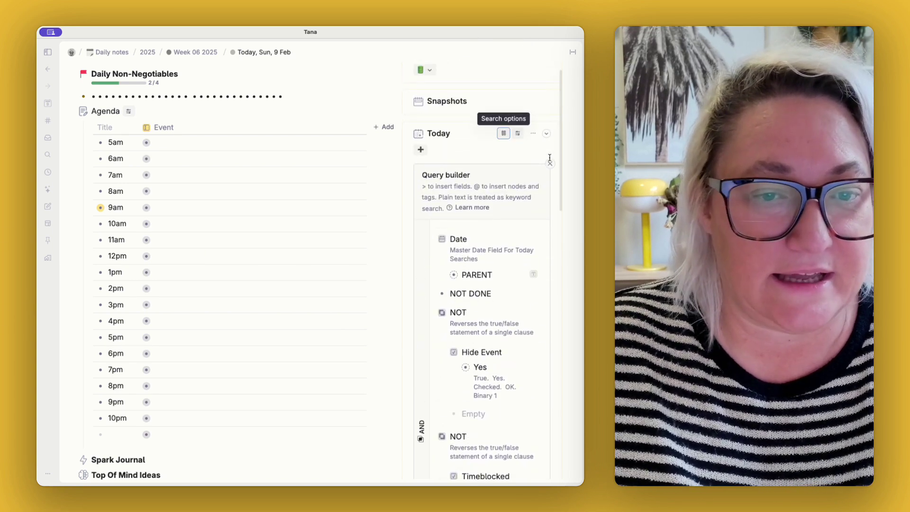
pyautogui.click(550, 158)
# - Move Maximising Your Day With Tana: A Step By Step Guide from the Today list to the Agenda's 9am Event field
pyautogui.scroll(-1, 467, 195)
pyautogui.scroll(-3, 467, 194)
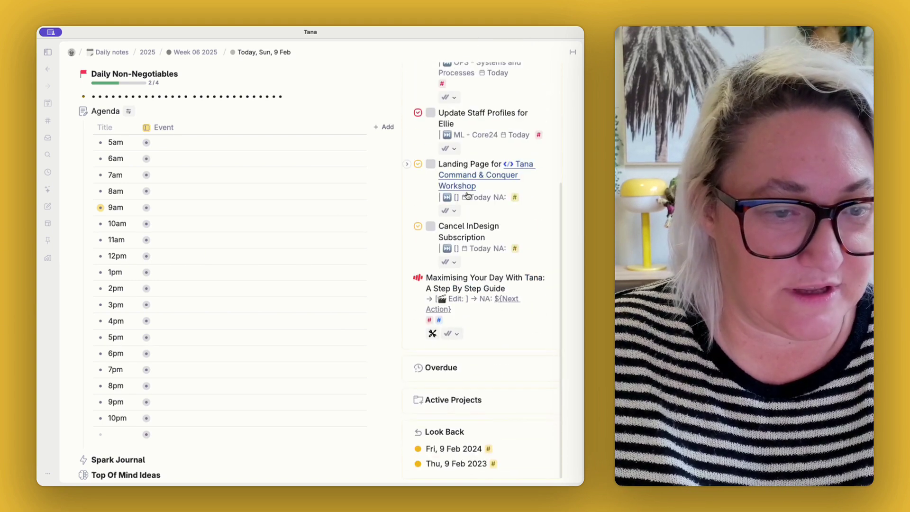
pyautogui.moveTo(418, 278); pyautogui.dragTo(204, 207)
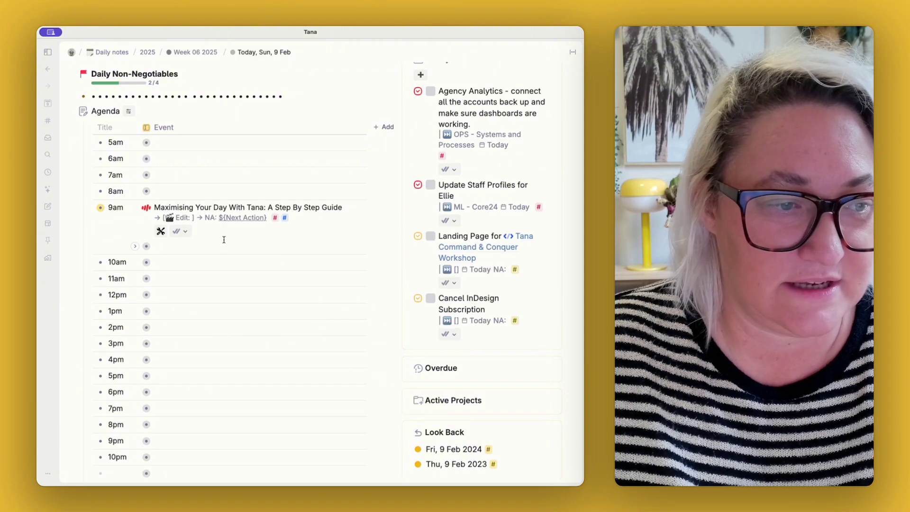
pyautogui.press('Escape')
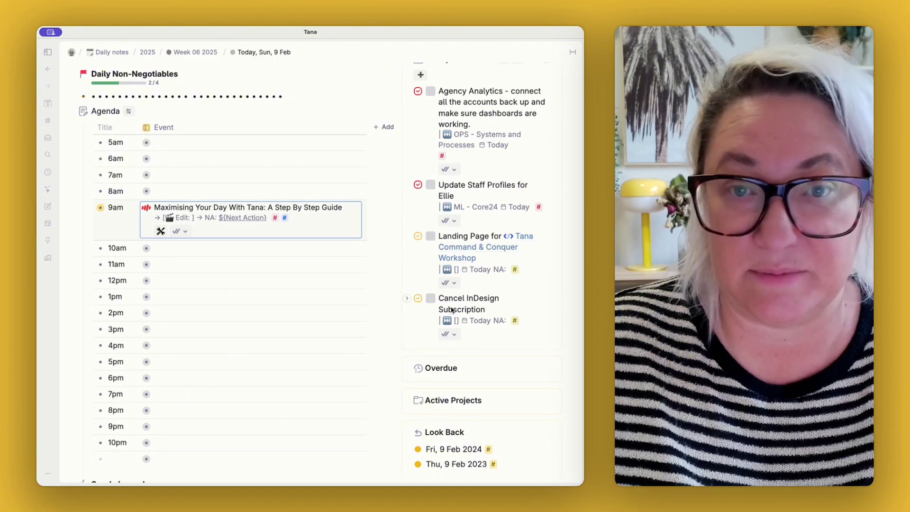
# - Expand the 9am Agenda entry, examine its fields down to Timeblocked, and collapse it
pyautogui.click(132, 208)
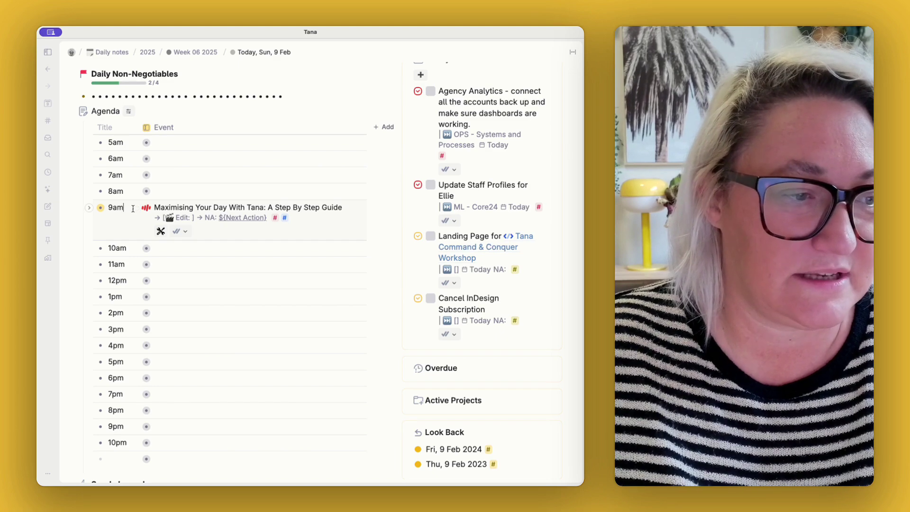
pyautogui.click(134, 209)
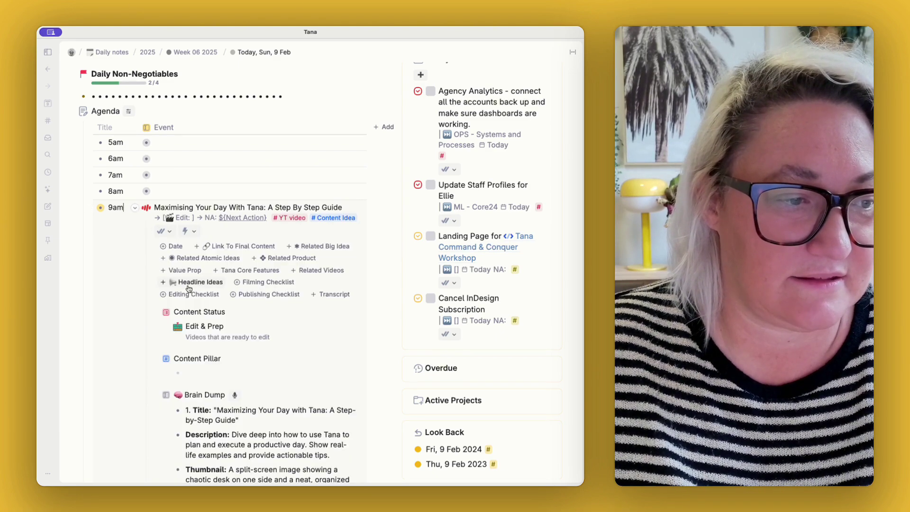
pyautogui.scroll(-10, 209, 309)
pyautogui.scroll(-5, 209, 311)
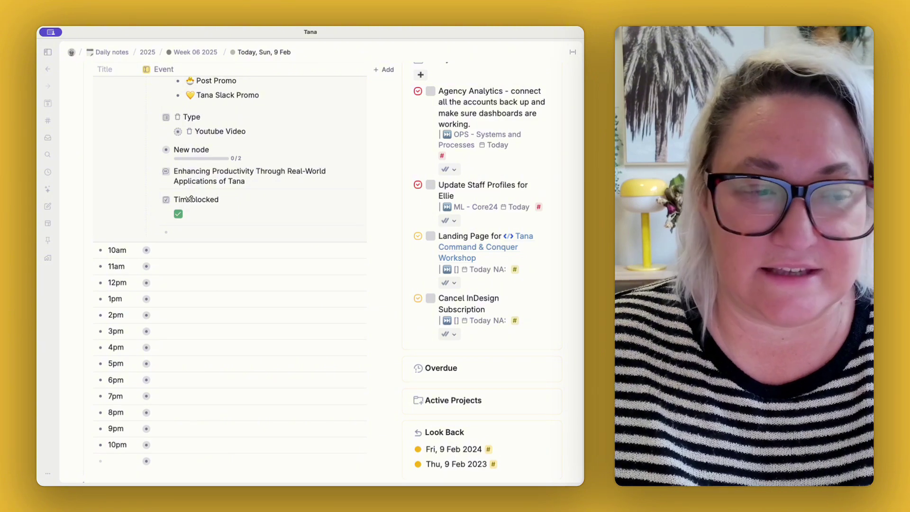
pyautogui.scroll(10, 190, 200)
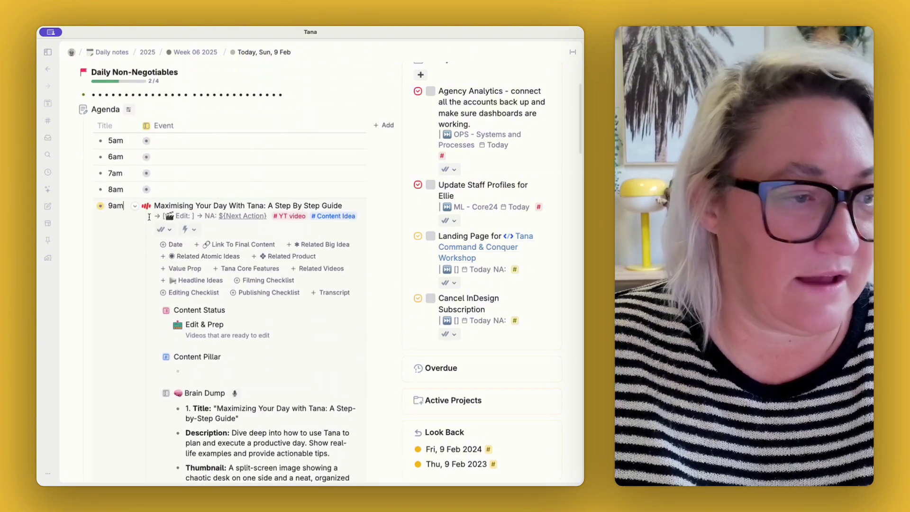
pyautogui.click(134, 208)
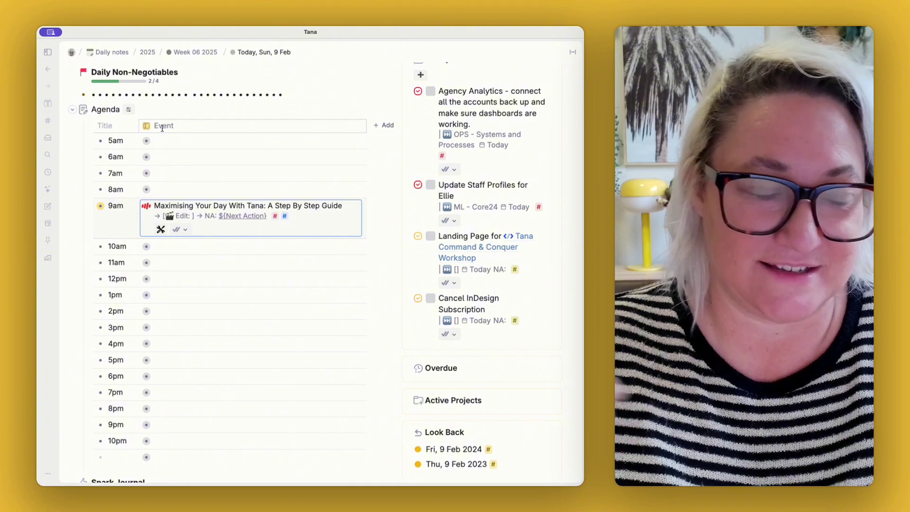
# - Insert a reference to the Agenda's Event field in the day's notes, below the Master Your Task video entry
pyautogui.click(171, 126)
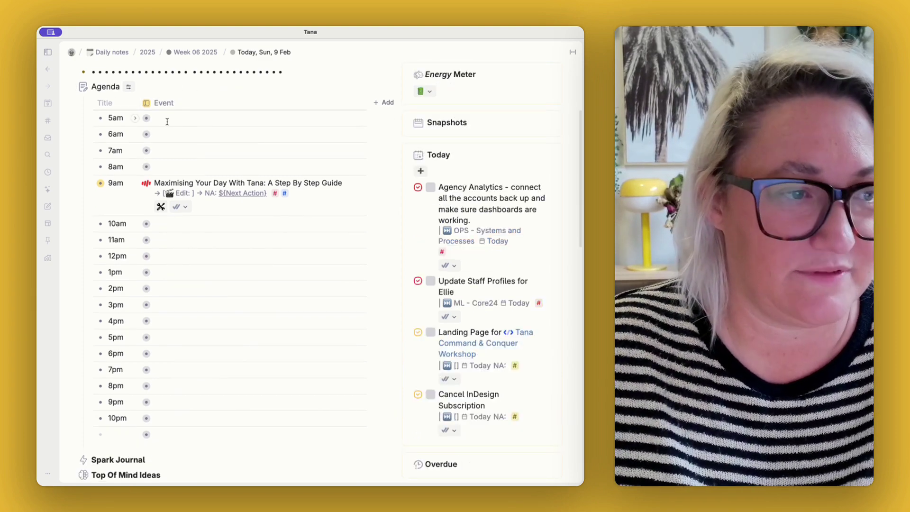
pyautogui.click(167, 101)
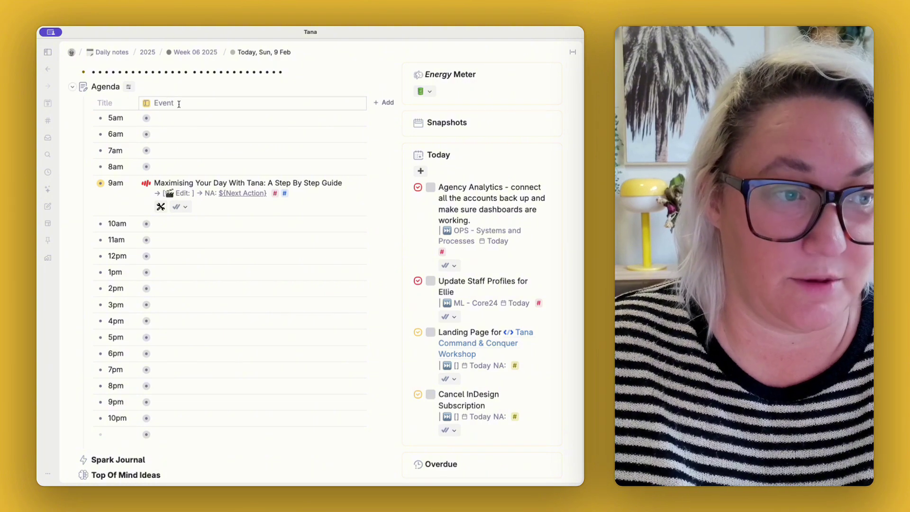
pyautogui.scroll(-6, 104, 275)
pyautogui.click(101, 282)
pyautogui.write('Event')
pyautogui.scroll(-2, 134, 284)
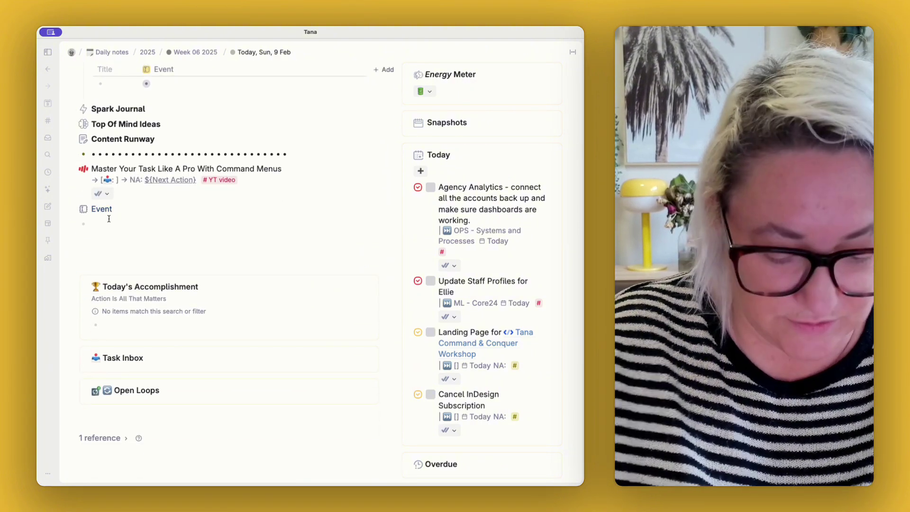
# - Open the Event field's Debug field settings and examine the Timeblocked command under On child added
pyautogui.press('super+k')
pyautogui.write('deb')
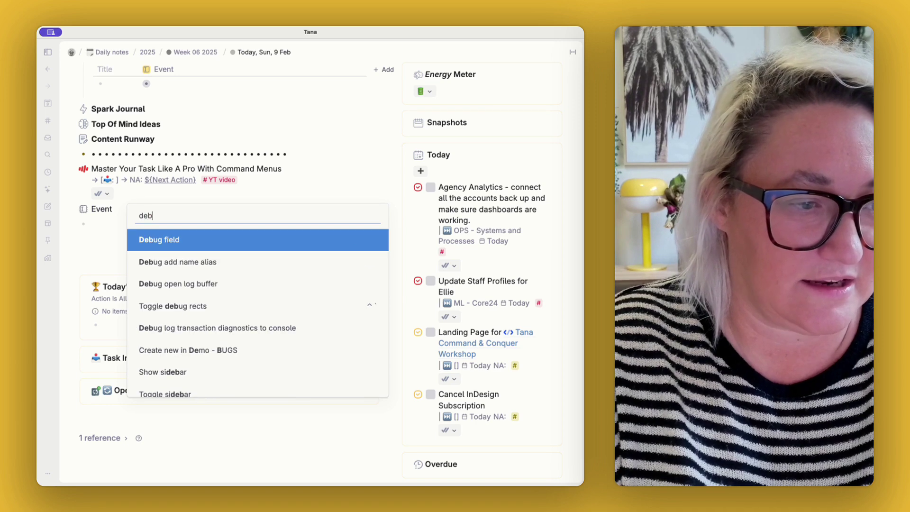
pyautogui.press('Return')
pyautogui.scroll(-5, 170, 277)
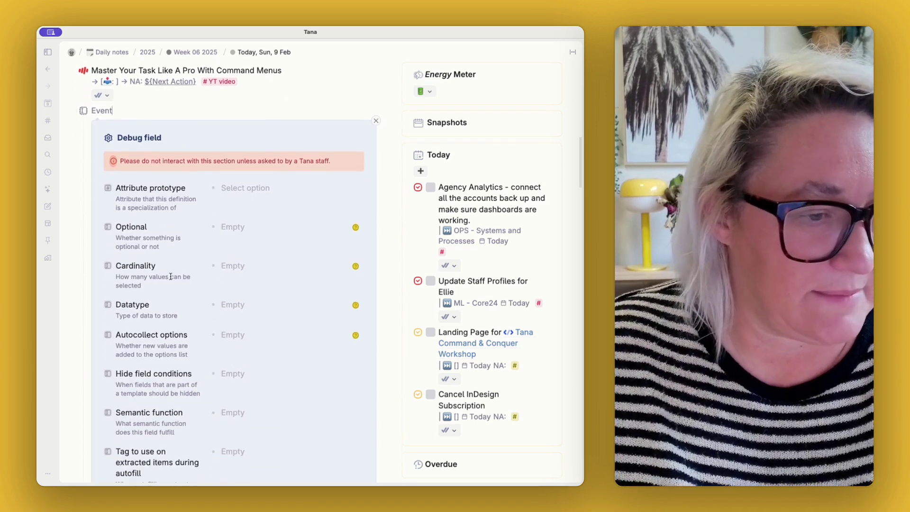
pyautogui.scroll(-10, 171, 276)
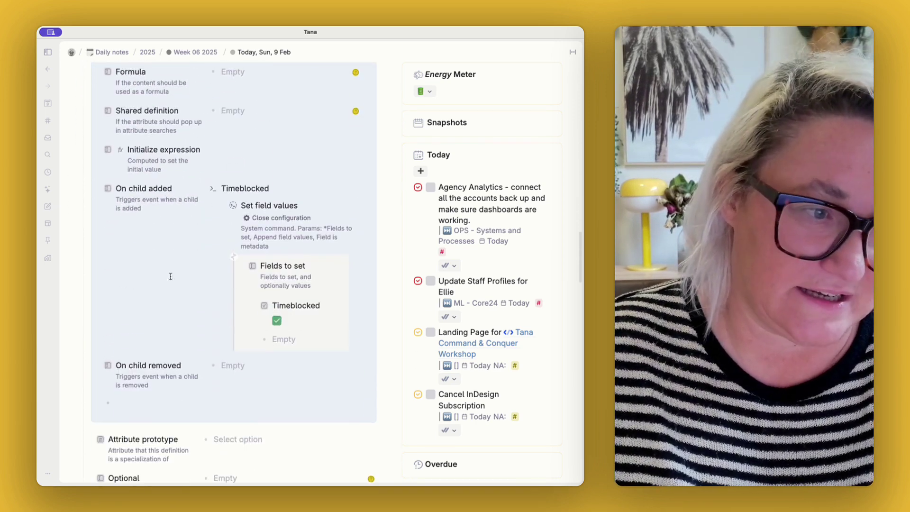
pyautogui.click(203, 170)
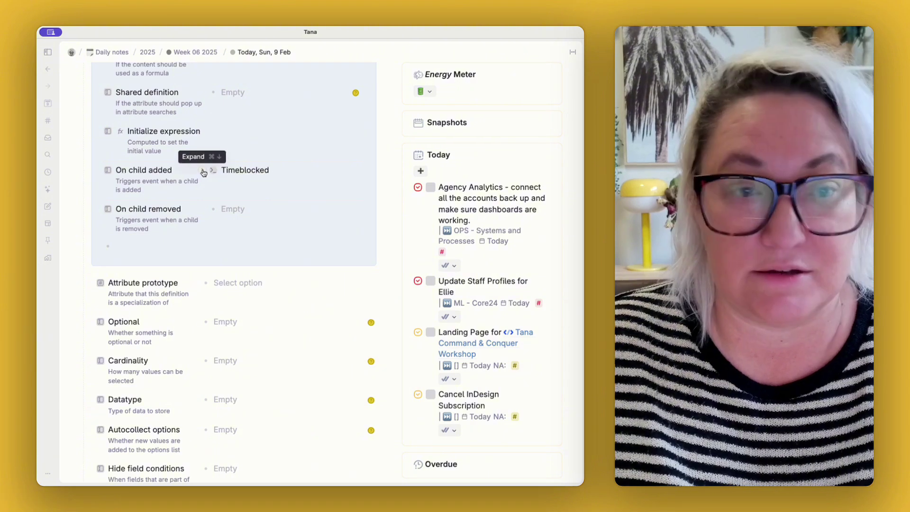
pyautogui.click(203, 170)
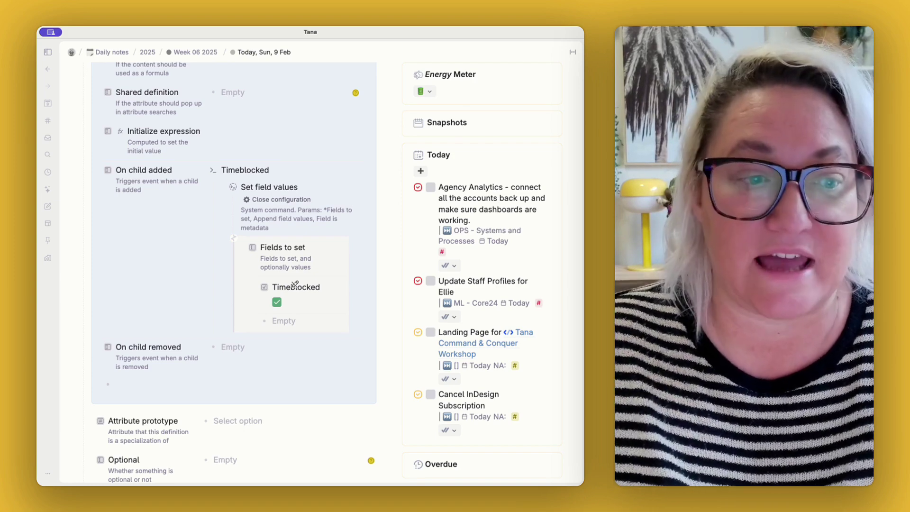
# - Move the Update Staff Profiles, Landing Page and Cancel InDesign Subscription tasks from the Today list to the Agenda's 12pm Event field
pyautogui.scroll(-2, 237, 187)
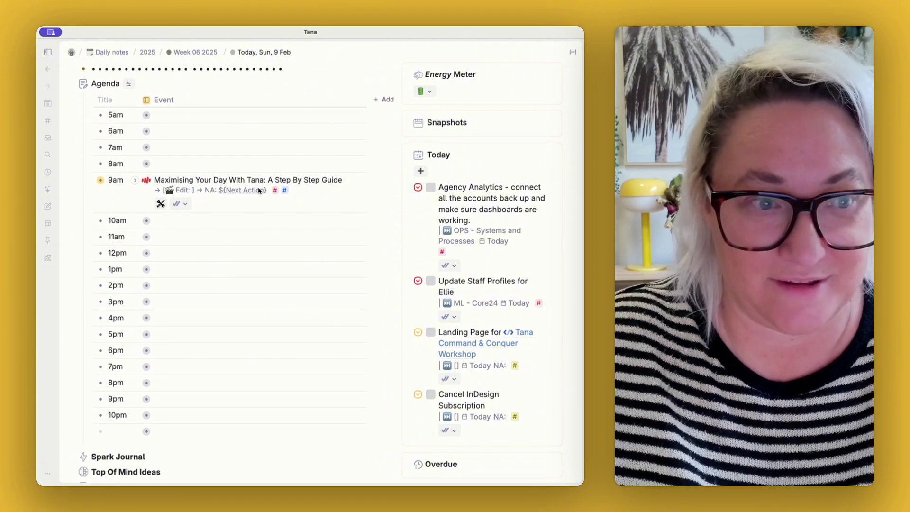
pyautogui.scroll(-1, 242, 235)
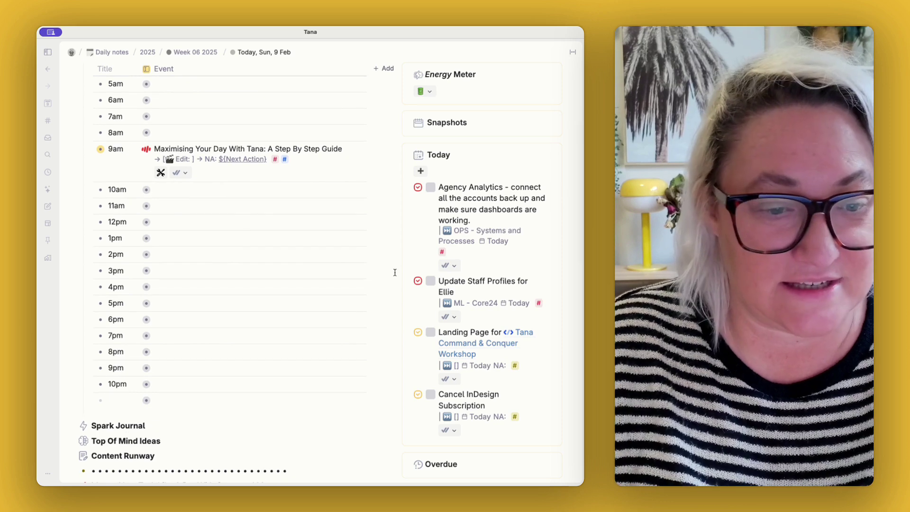
pyautogui.moveTo(418, 280); pyautogui.dragTo(191, 228)
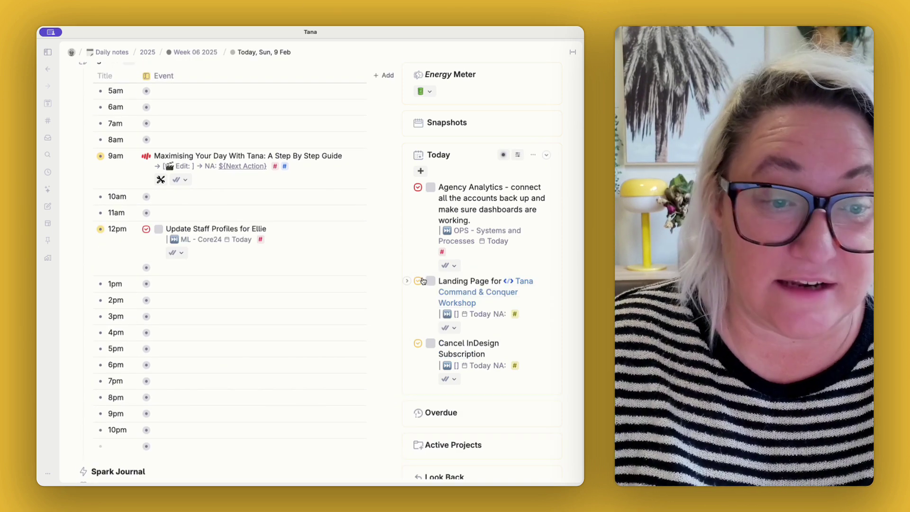
pyautogui.moveTo(418, 281)
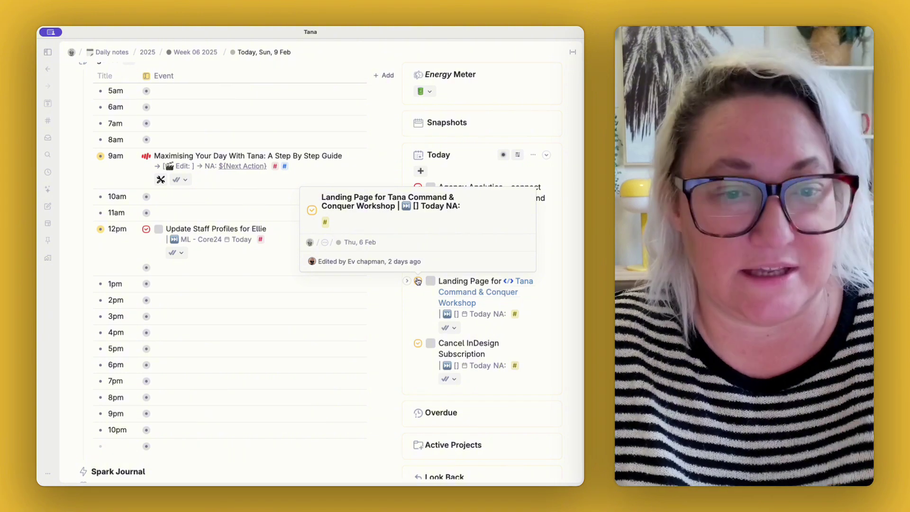
pyautogui.moveTo(417, 281); pyautogui.dragTo(220, 261)
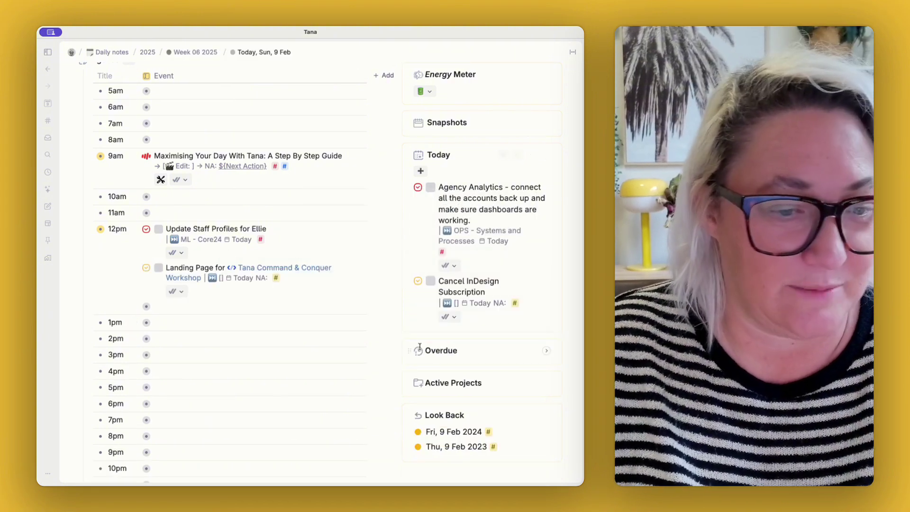
pyautogui.moveTo(417, 280); pyautogui.dragTo(290, 297)
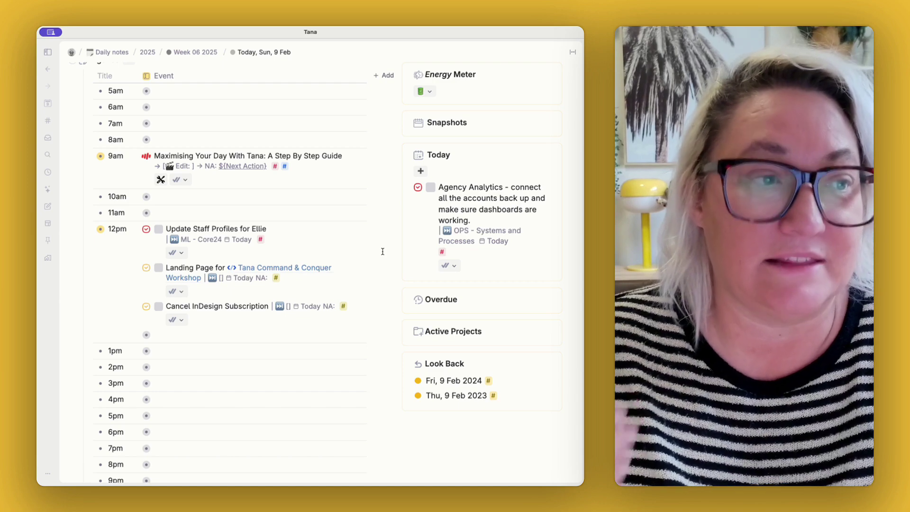
# - Expand and collapse the 9am video entry and the 12pm Update Staff Profiles task to check their Timeblocked fields
pyautogui.scroll(2, 246, 212)
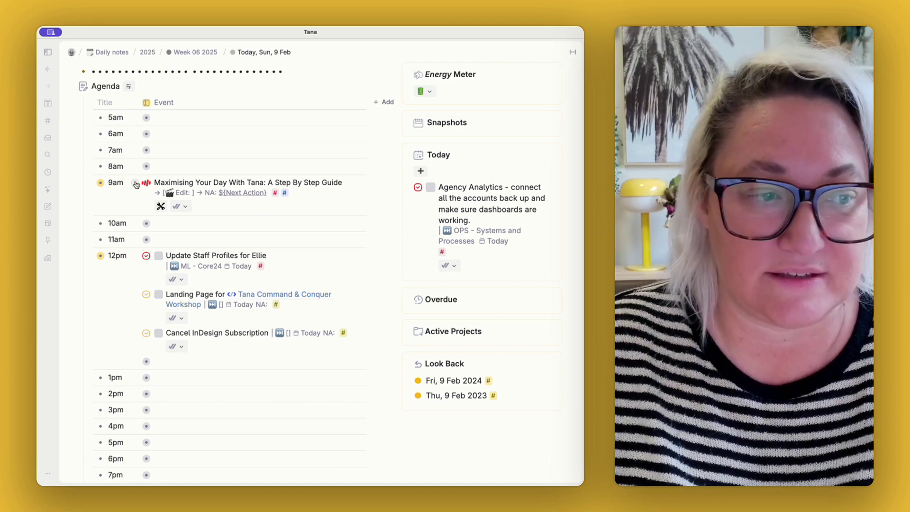
pyautogui.click(136, 184)
pyautogui.click(136, 184)
pyautogui.scroll(-2, 170, 227)
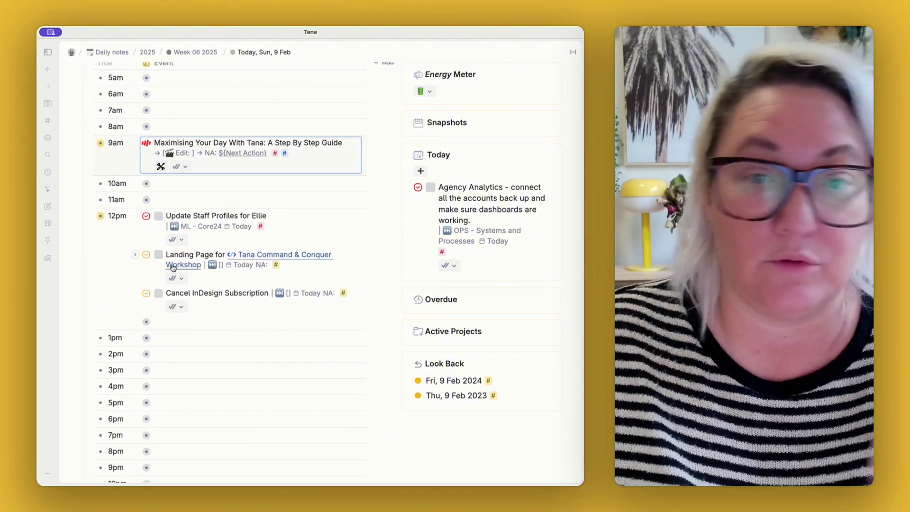
pyautogui.click(136, 217)
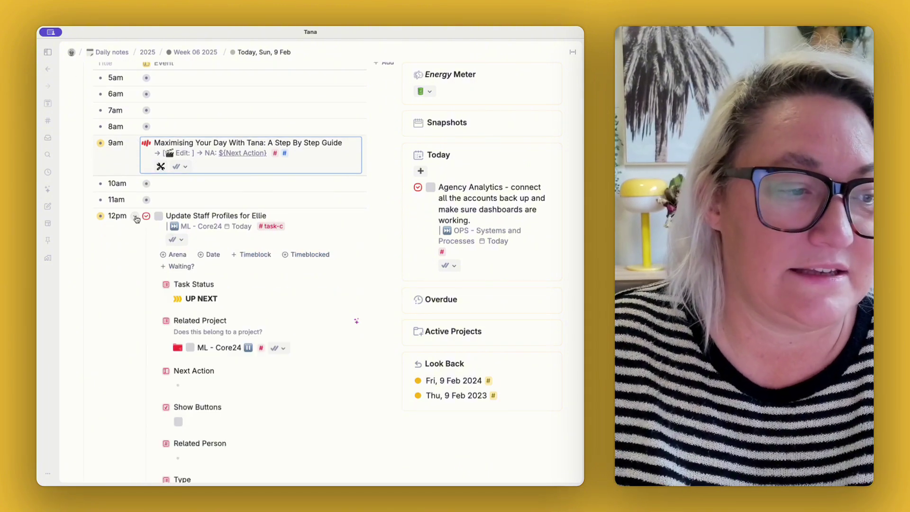
pyautogui.click(135, 217)
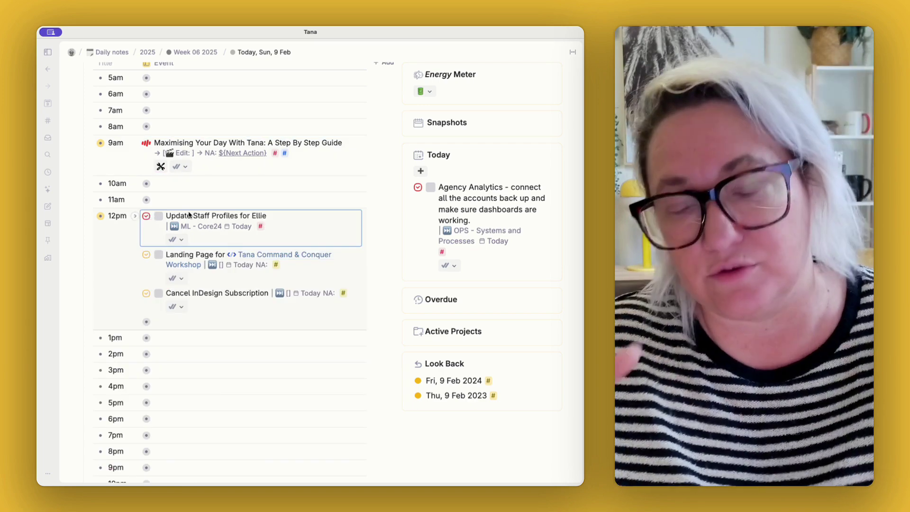
# - Move the Agency Analytics task from the Today list to the Agenda's 1pm Event field and collapse the Today list
pyautogui.scroll(4, 188, 214)
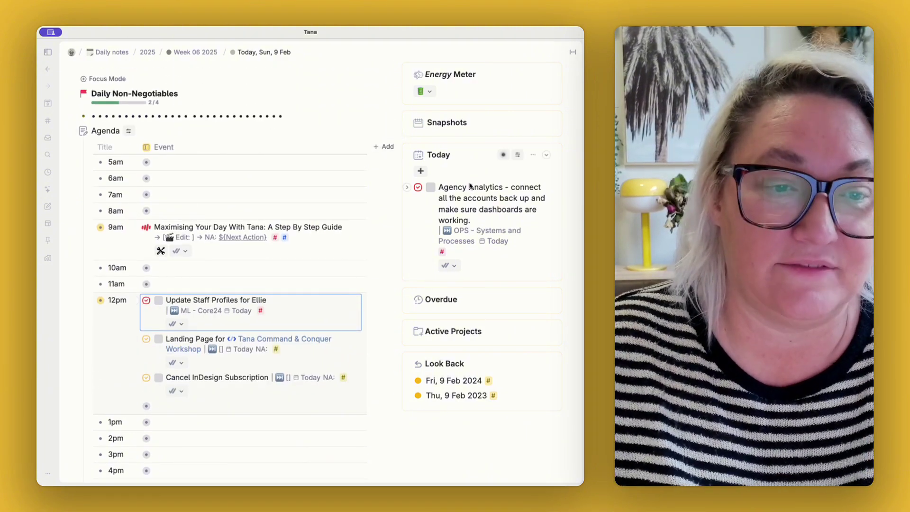
pyautogui.scroll(-2, 270, 312)
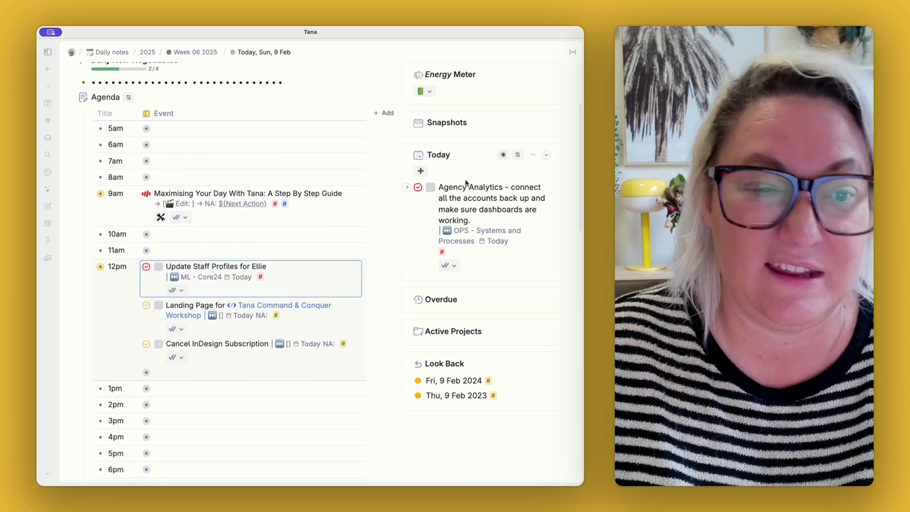
pyautogui.moveTo(419, 187); pyautogui.dragTo(203, 385)
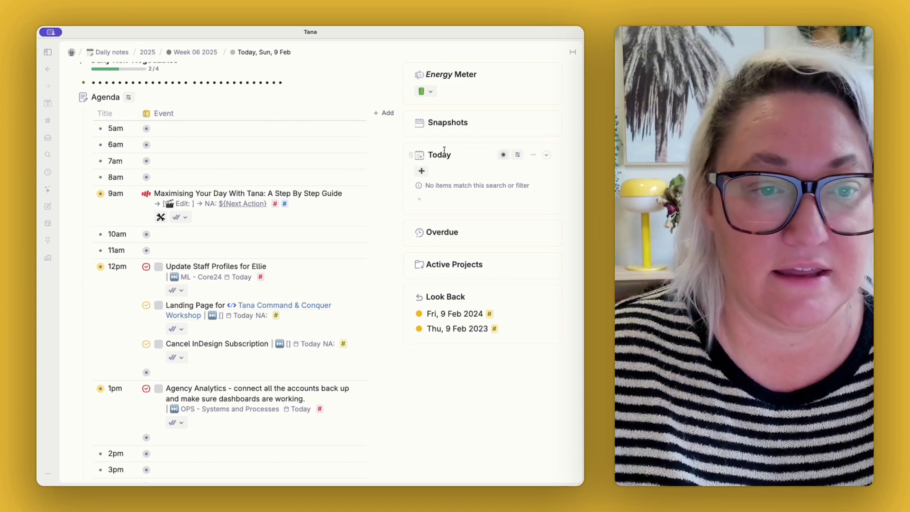
pyautogui.click(547, 158)
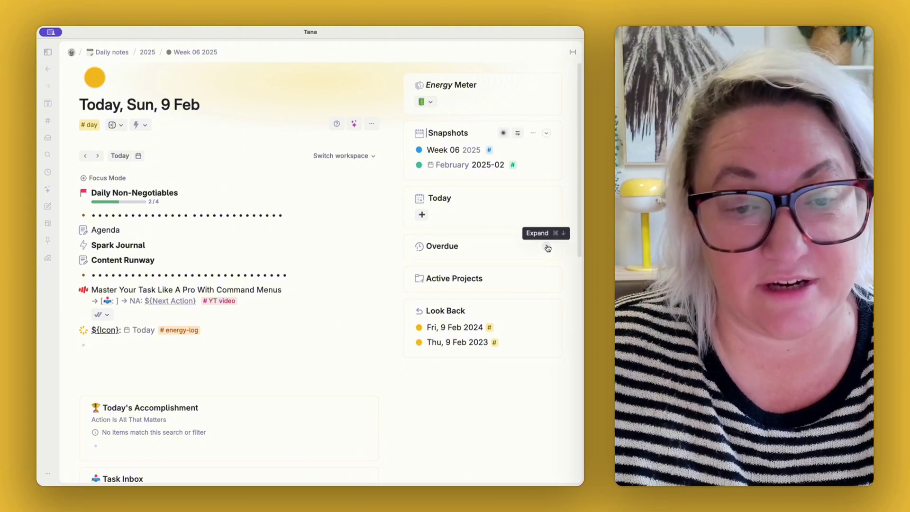
# - Expand the Overdue list, examine its search conditions in the query editor, and close the editor
pyautogui.click(548, 247)
pyautogui.scroll(-3, 489, 320)
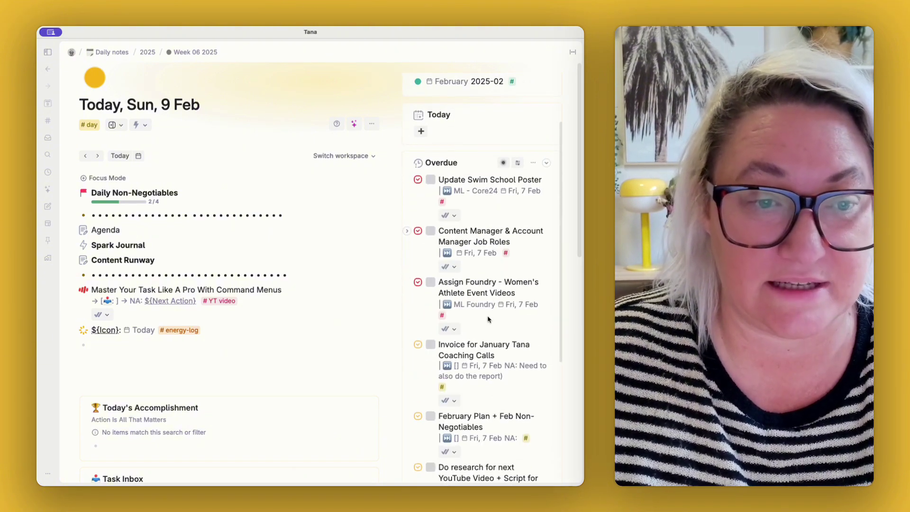
pyautogui.click(503, 162)
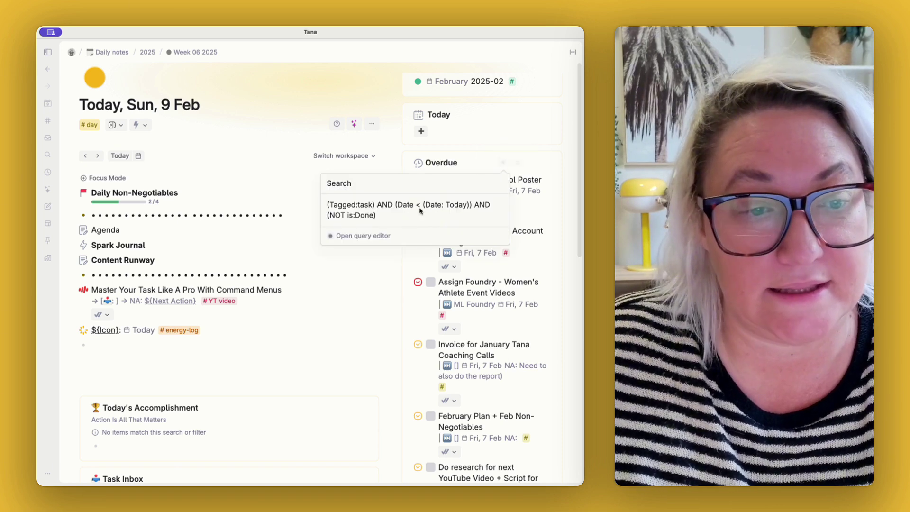
pyautogui.click(374, 236)
pyautogui.scroll(-2, 491, 245)
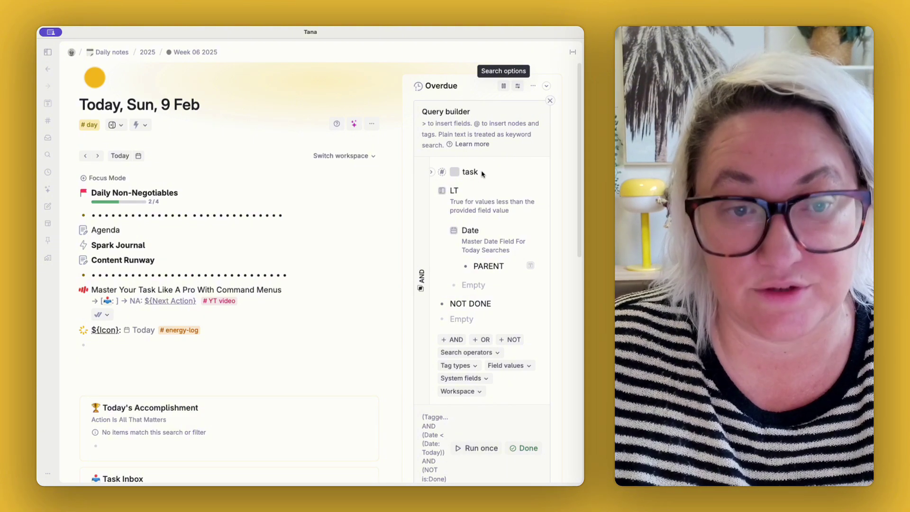
pyautogui.scroll(-1, 474, 231)
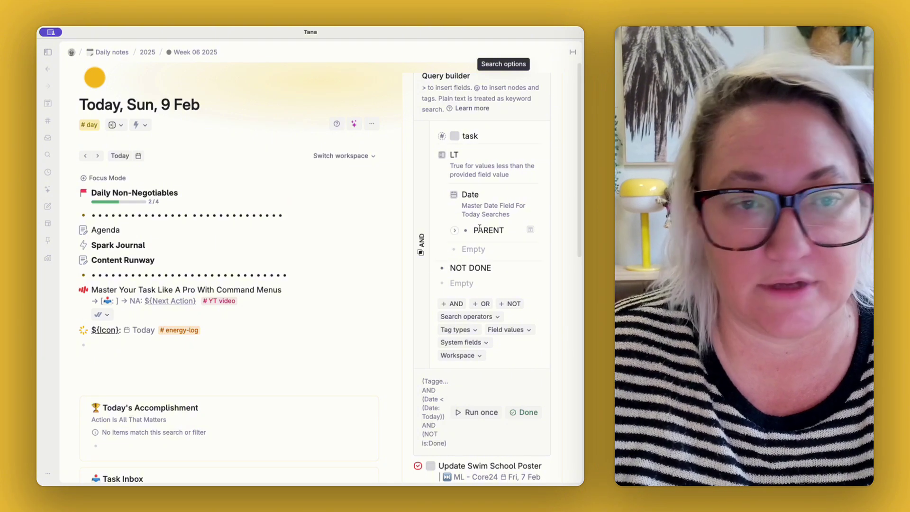
pyautogui.scroll(3, 512, 228)
pyautogui.click(550, 194)
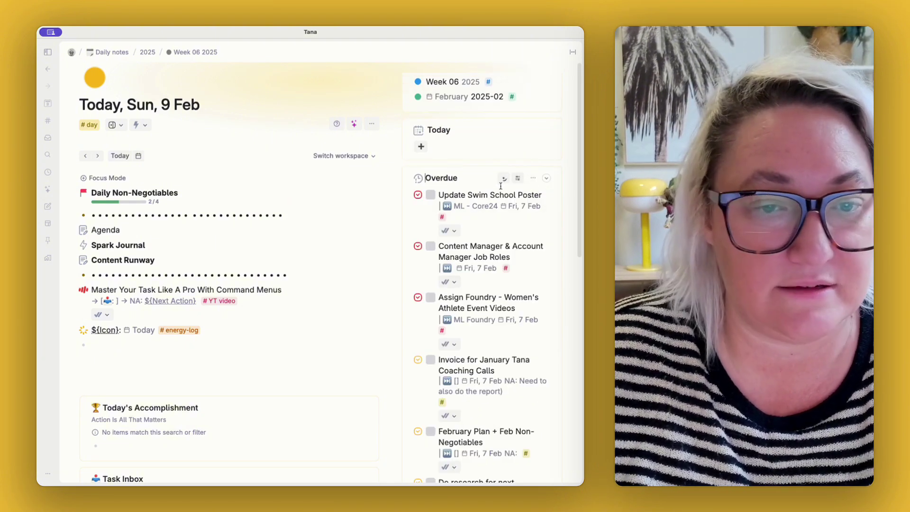
# - Reschedule the overdue Update Swim School Poster and Content Manager & Account Manager Job Roles tasks to Today
pyautogui.scroll(-1, 488, 197)
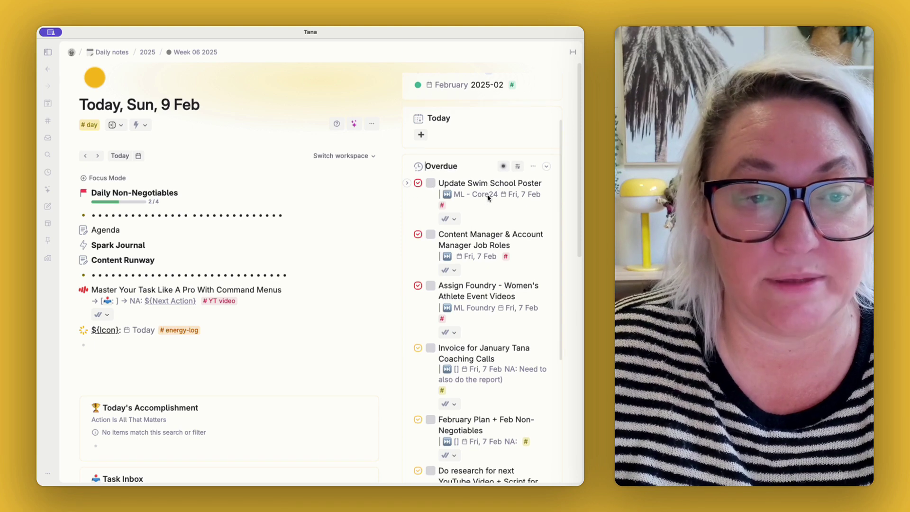
pyautogui.scroll(2, 457, 211)
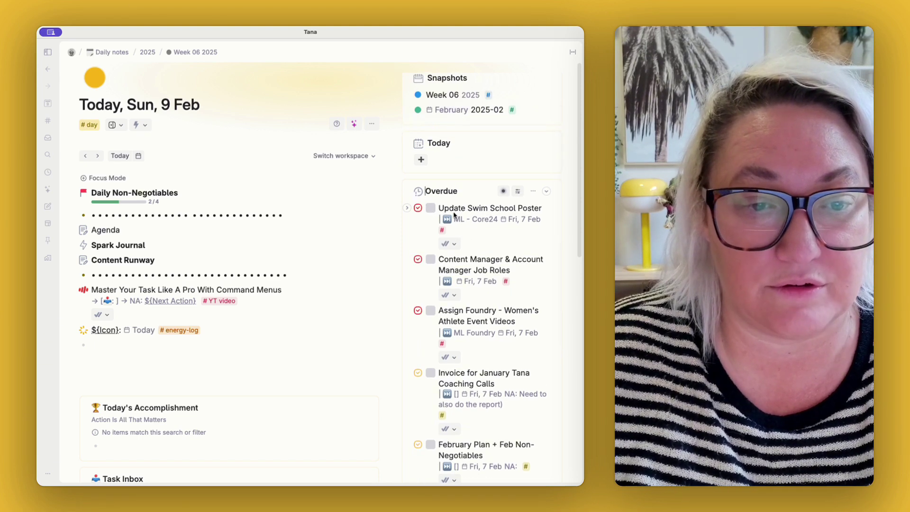
pyautogui.click(456, 244)
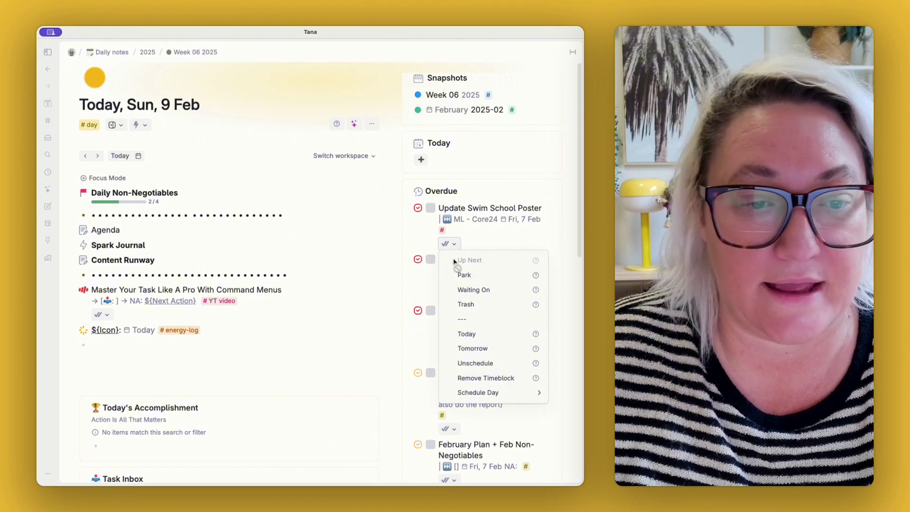
pyautogui.click(466, 334)
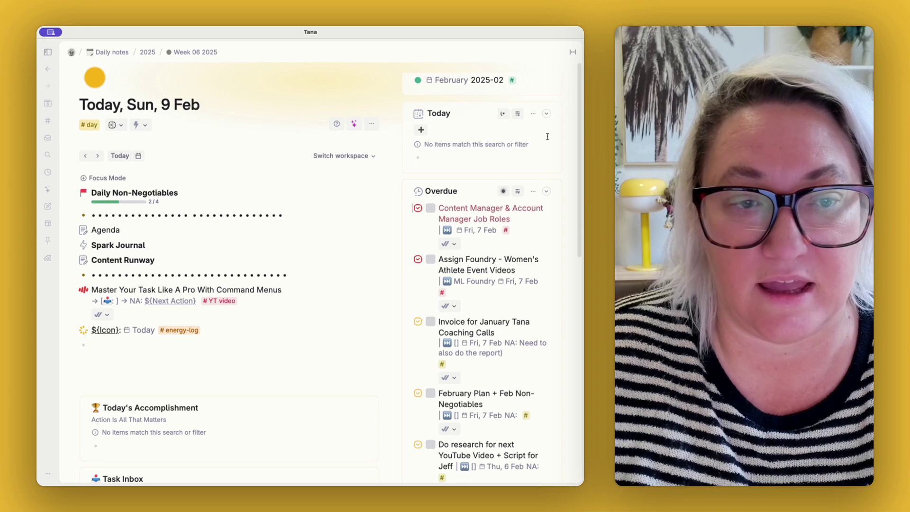
pyautogui.click(448, 243)
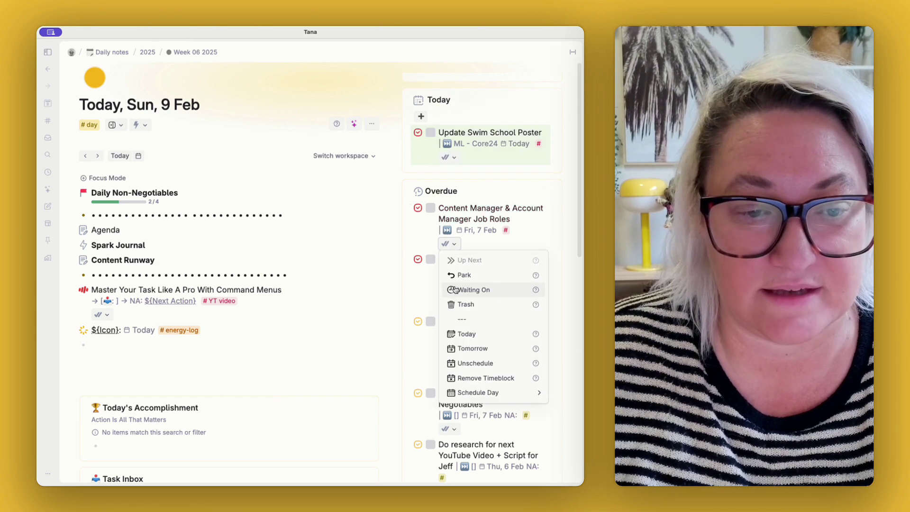
pyautogui.click(457, 349)
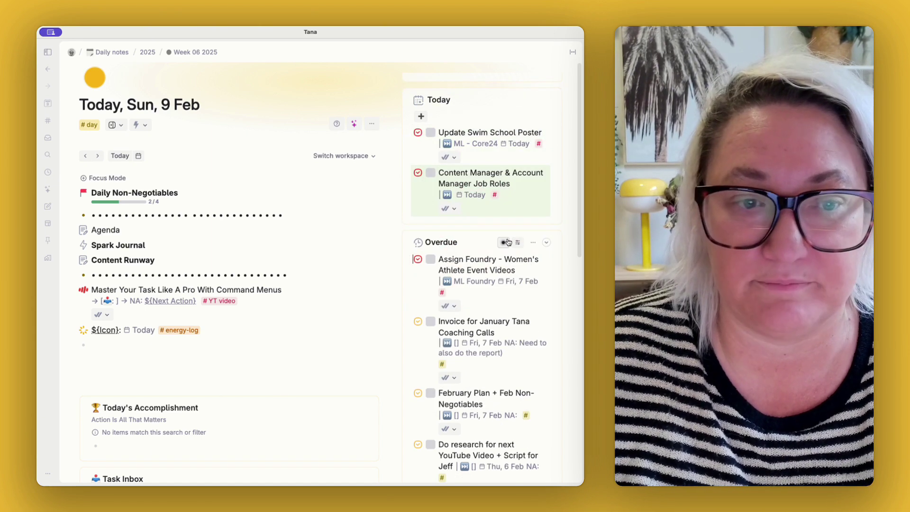
# - Expand Active Projects, check its Project tag and Project Status conditions in the query editor, and look through the listed projects
pyautogui.click(547, 280)
pyautogui.scroll(-5, 499, 250)
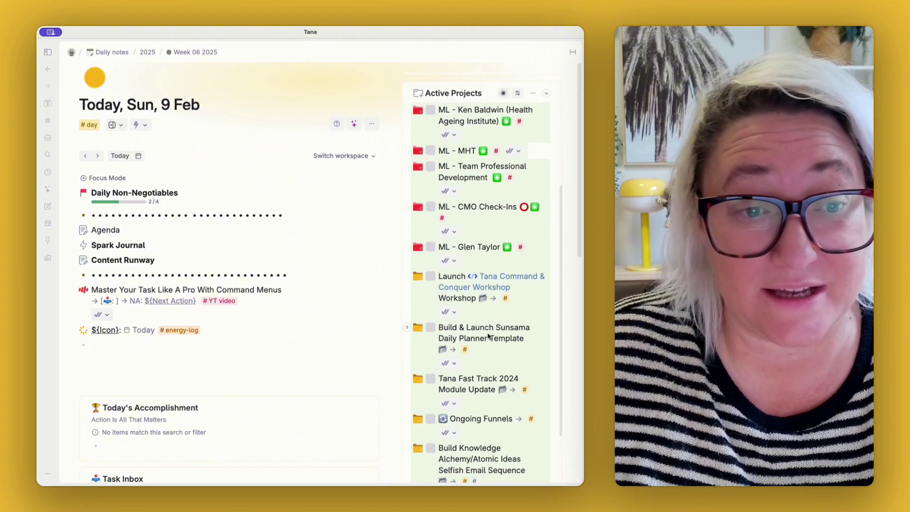
pyautogui.moveTo(503, 117)
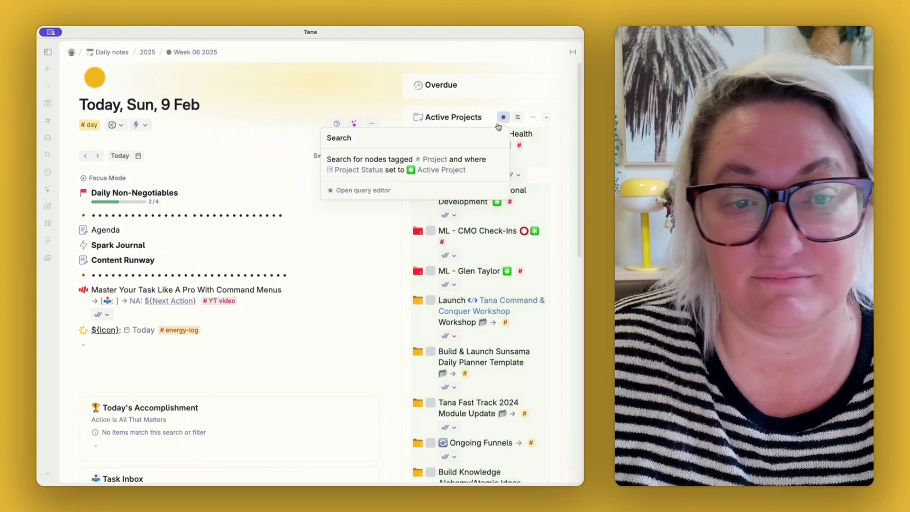
pyautogui.click(371, 192)
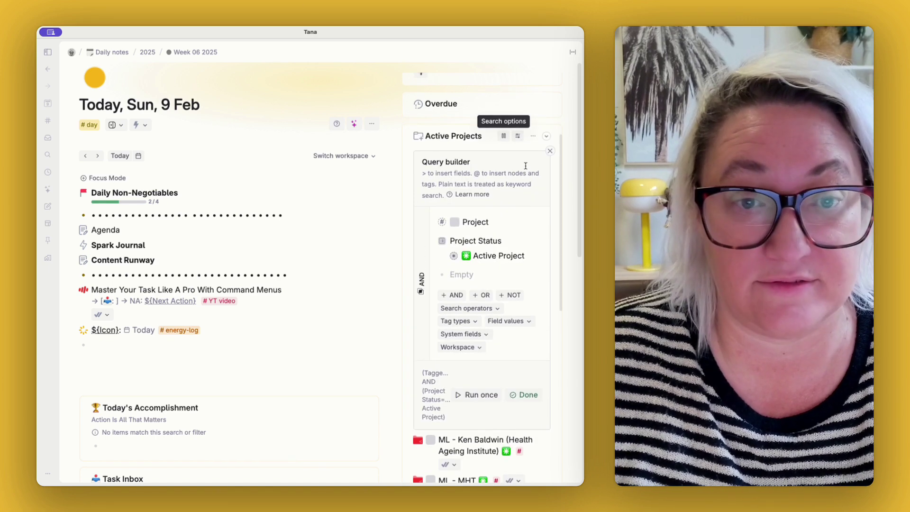
pyautogui.click(549, 151)
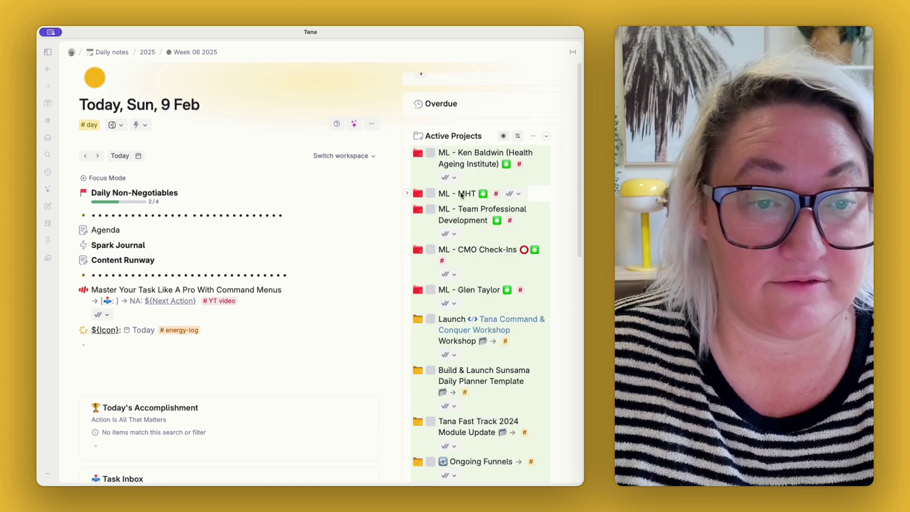
pyautogui.scroll(-4, 467, 197)
pyautogui.scroll(4, 469, 195)
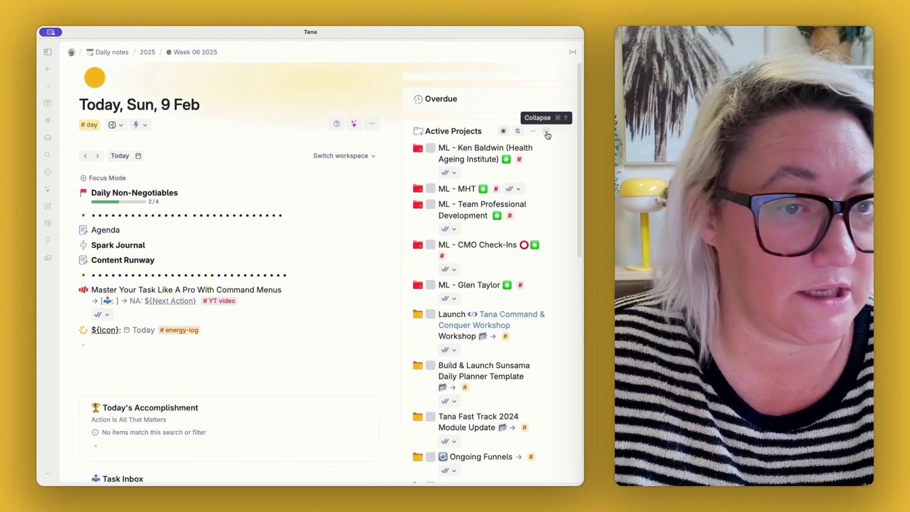
# - Collapse Active Projects, open the Look Back search in the query editor, and review its day tag and OR clause
pyautogui.click(547, 134)
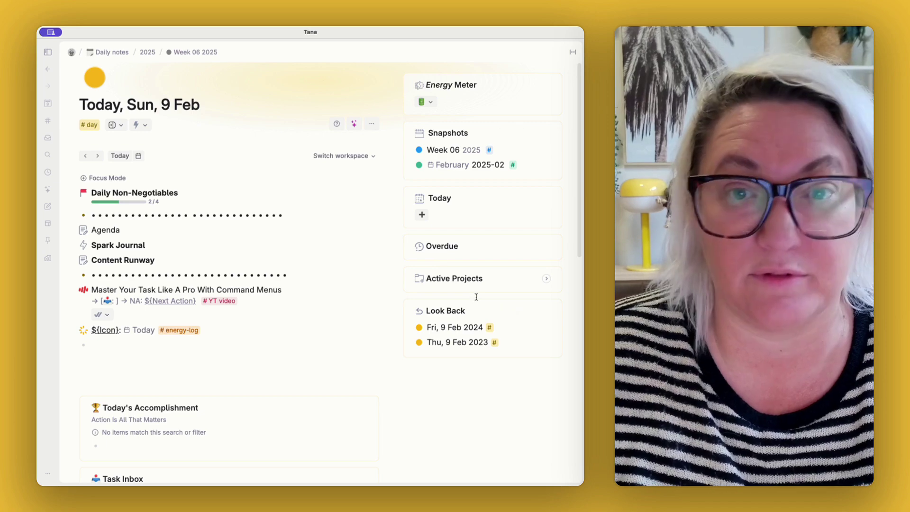
pyautogui.scroll(-5, 476, 297)
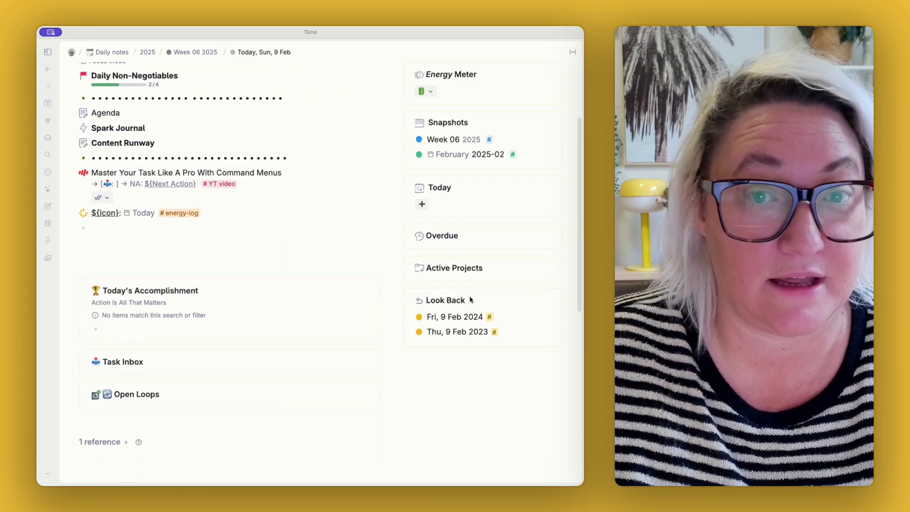
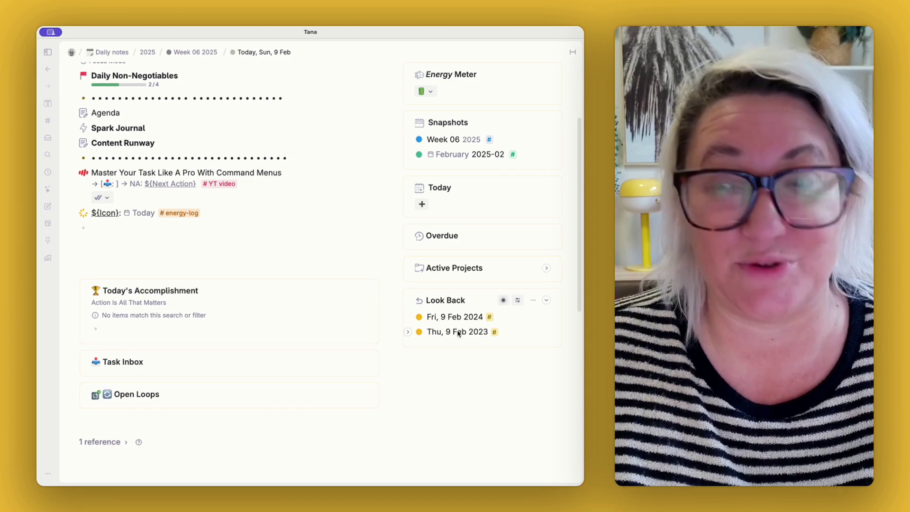
pyautogui.click(503, 300)
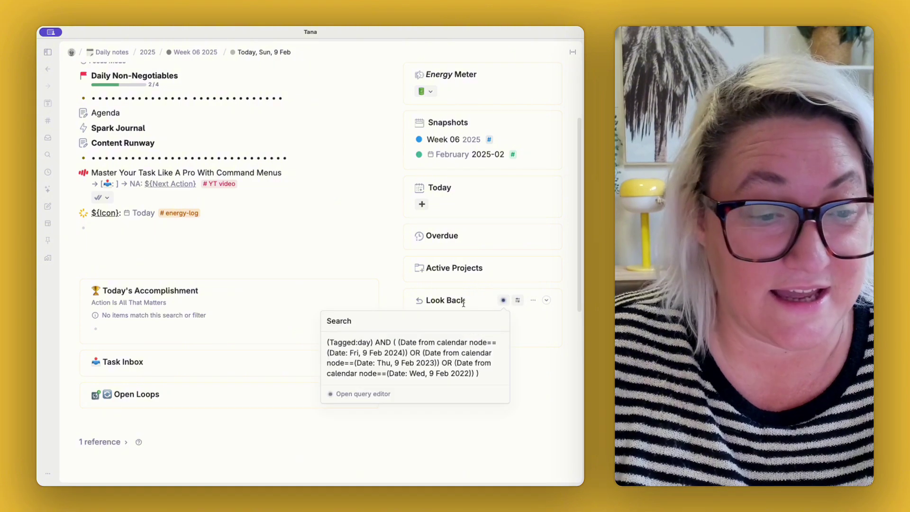
pyautogui.click(365, 393)
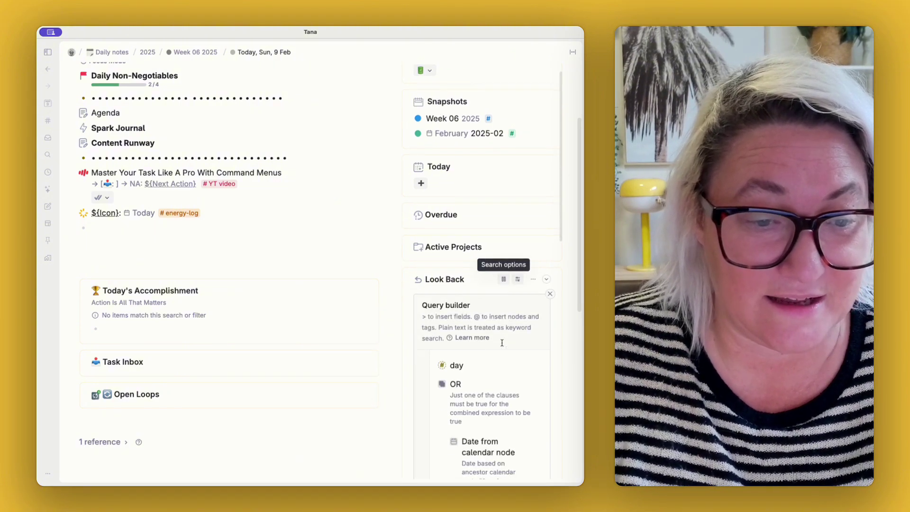
pyautogui.scroll(-2, 502, 343)
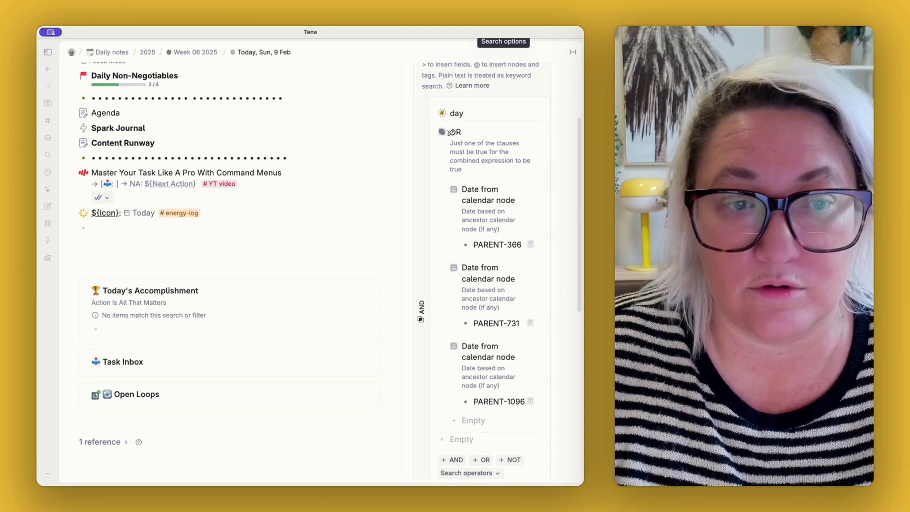
pyautogui.scroll(-2, 472, 188)
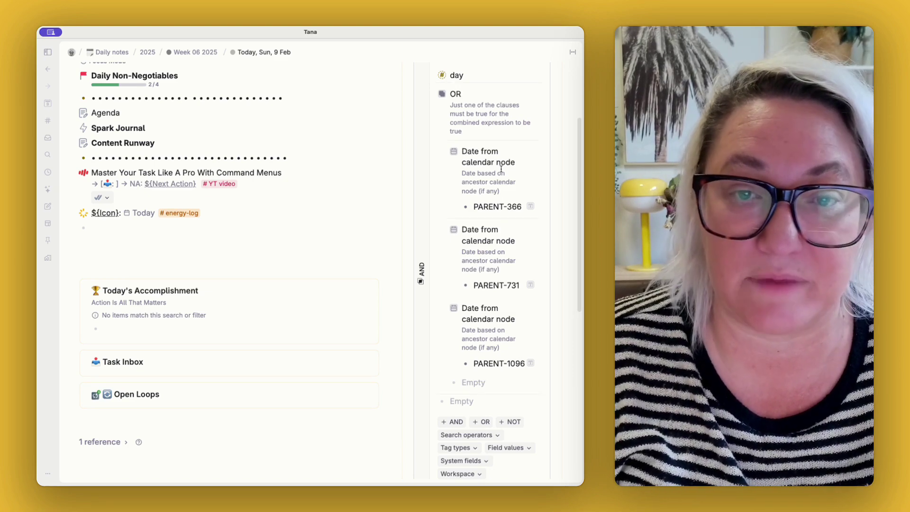
# - Examine Look Back's Date from calendar node conditions PARENT-366, PARENT-731 and PARENT-1096, and close the query editor
pyautogui.doubleClick(487, 207)
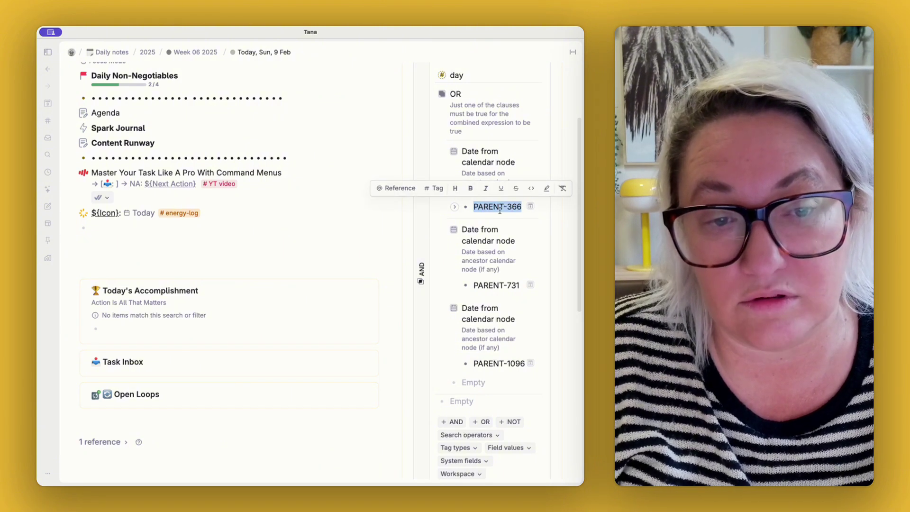
pyautogui.click(503, 210)
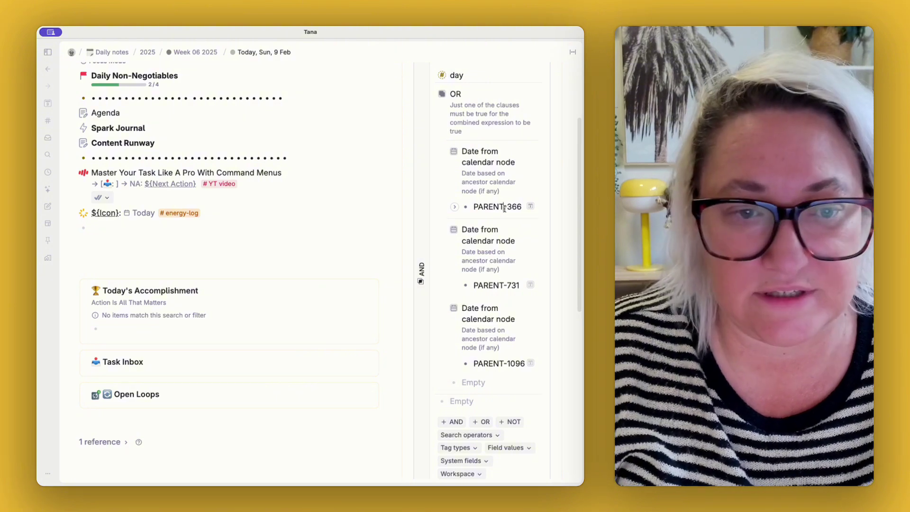
pyautogui.scroll(-1, 481, 251)
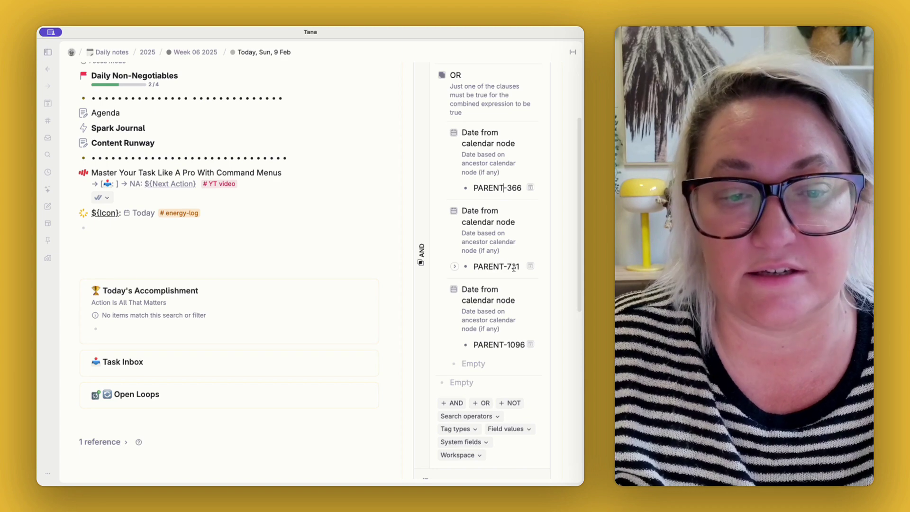
pyautogui.scroll(-3, 514, 269)
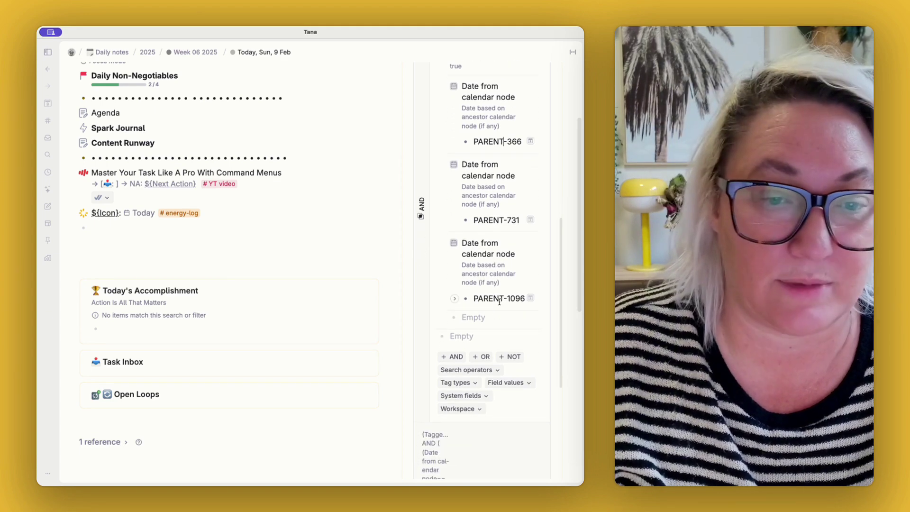
pyautogui.scroll(6, 513, 301)
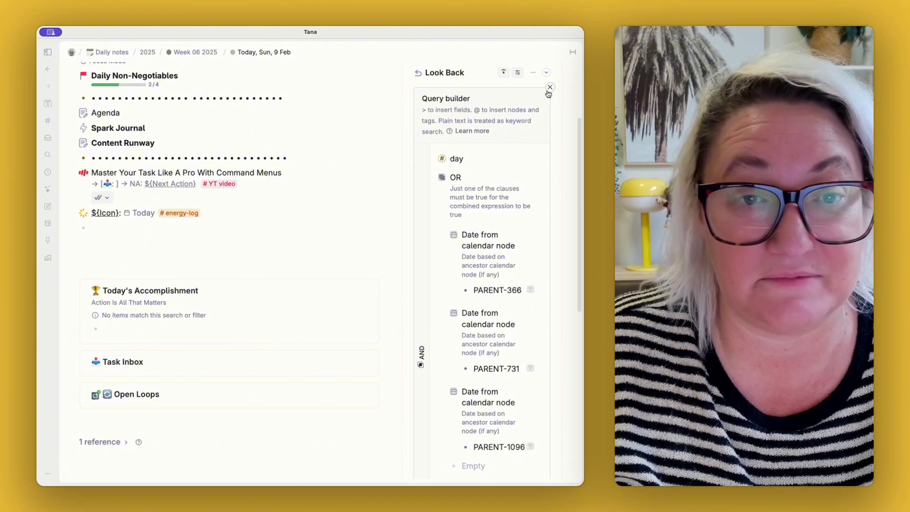
pyautogui.click(550, 87)
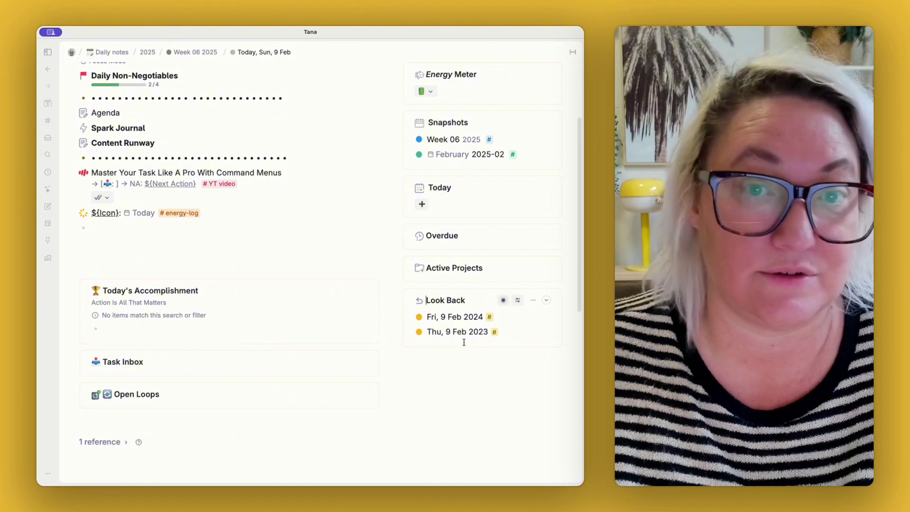
# - Open the Today's Accomplishment search in the query editor, check its task tag and Done time PARENT conditions, and close the editor
pyautogui.scroll(-3, 169, 260)
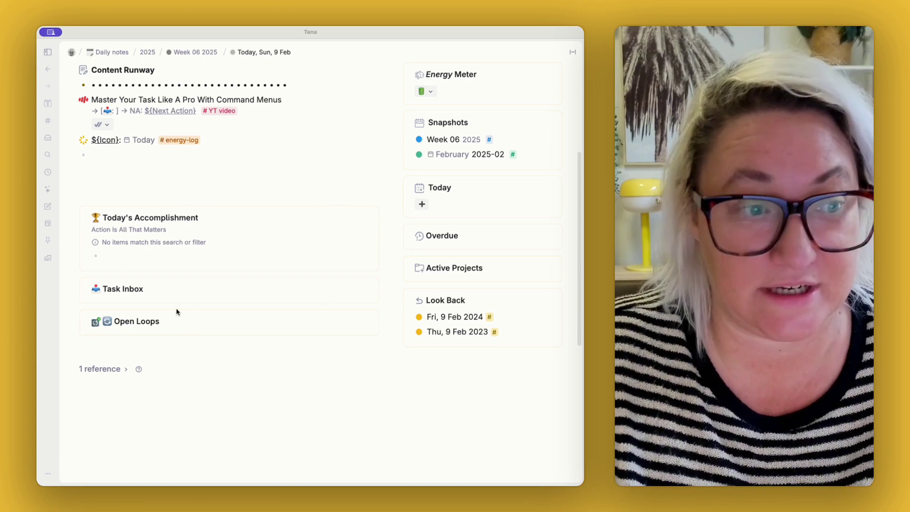
pyautogui.scroll(-1, 529, 200)
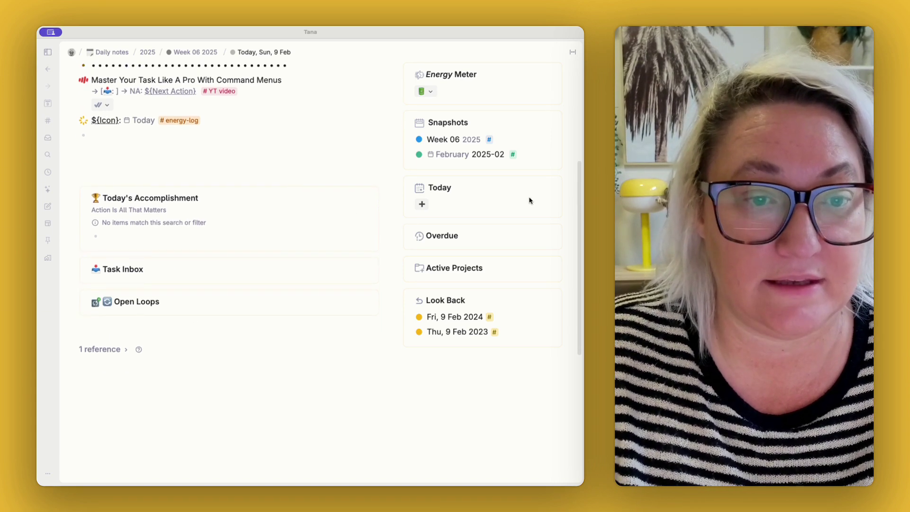
pyautogui.scroll(5, 530, 199)
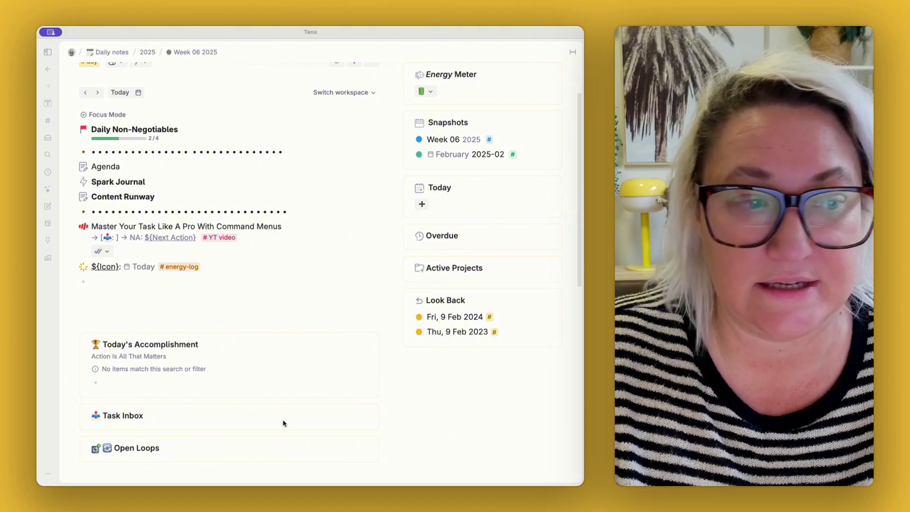
pyautogui.scroll(-3, 283, 423)
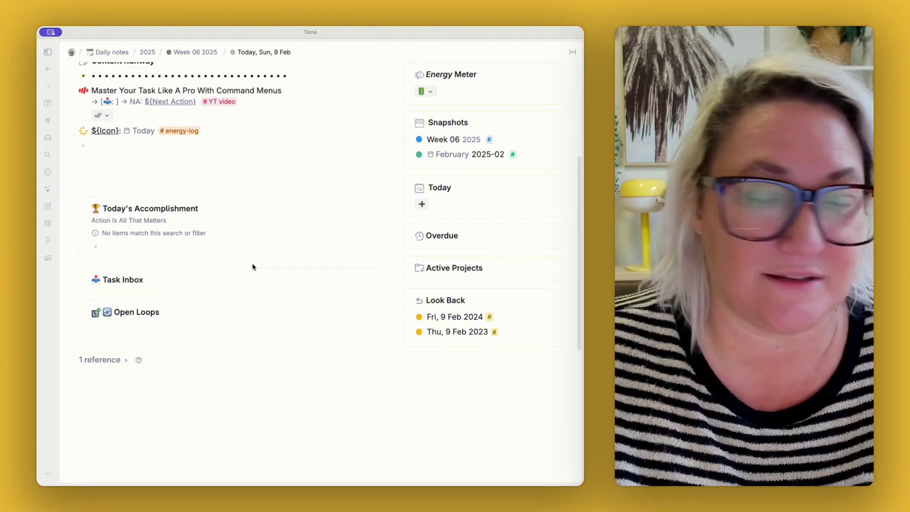
pyautogui.click(265, 226)
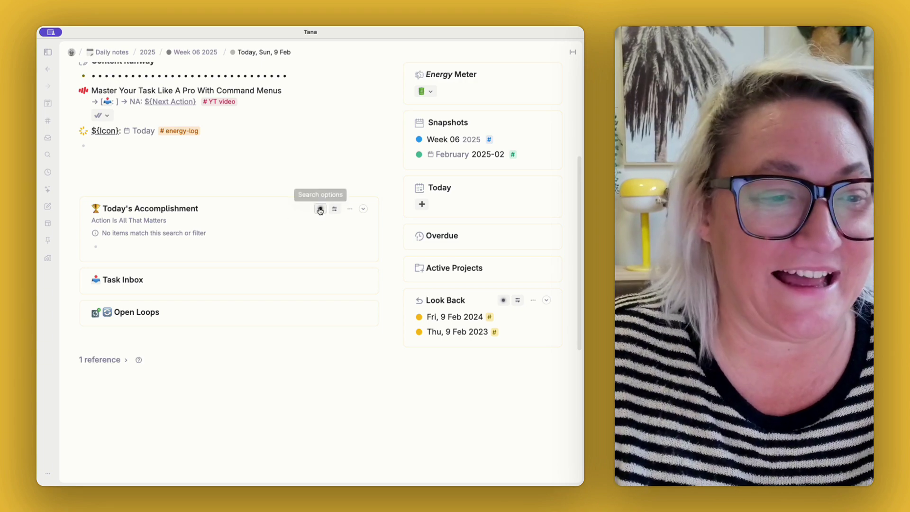
pyautogui.moveTo(320, 209)
pyautogui.click(336, 272)
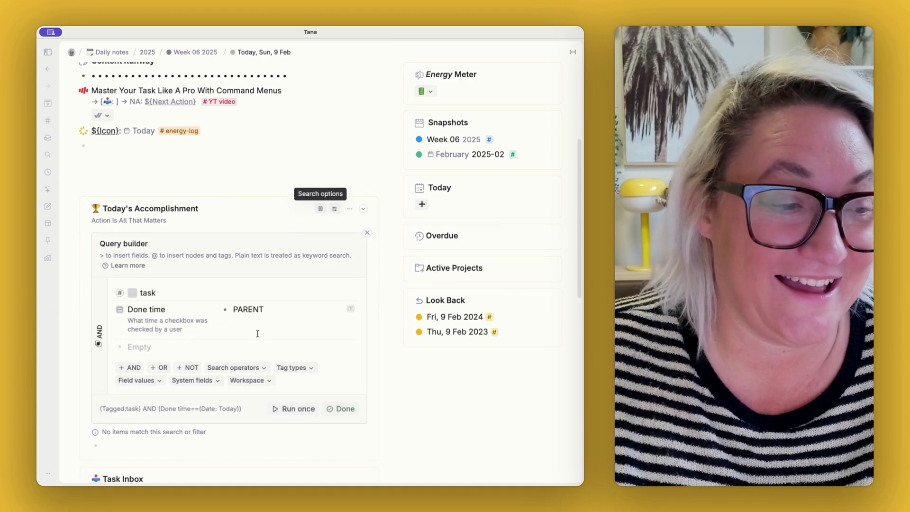
pyautogui.scroll(-2, 258, 333)
pyautogui.scroll(-1, 256, 337)
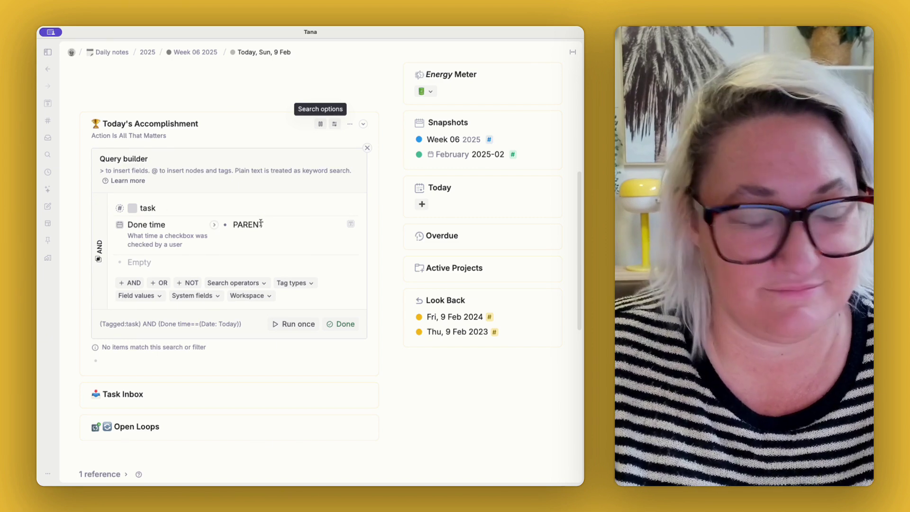
pyautogui.click(367, 148)
# - Expand the Task Inbox, look through its tasks, and briefly inspect the fields of the Sticky Content email task
pyautogui.click(364, 195)
pyautogui.scroll(-3, 317, 303)
pyautogui.scroll(-1, 317, 303)
pyautogui.scroll(3, 317, 303)
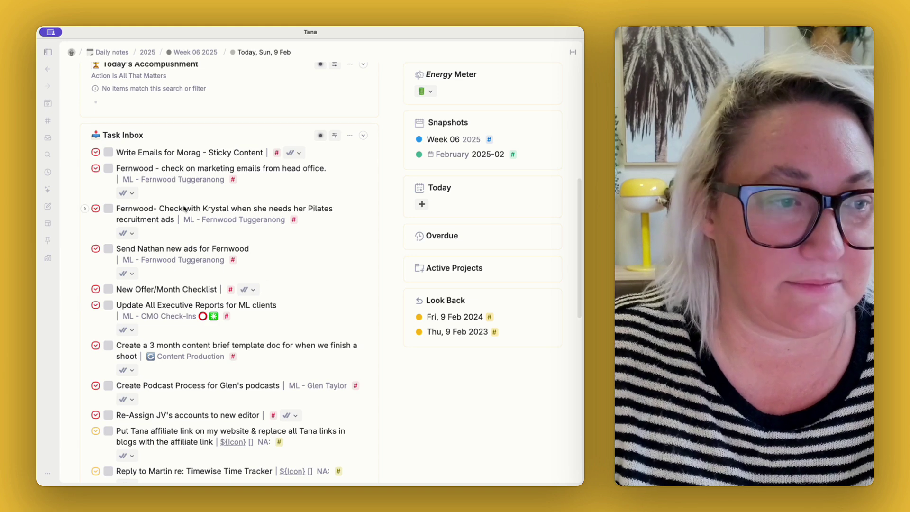
pyautogui.click(181, 153)
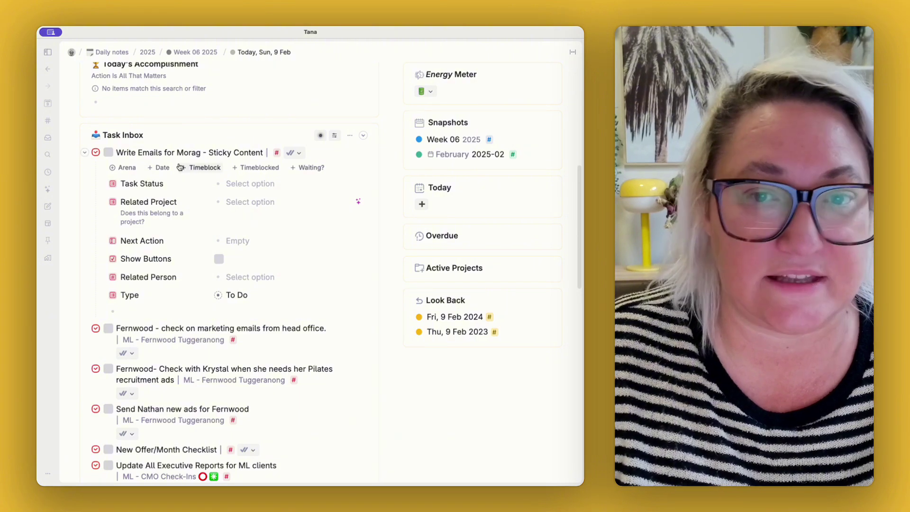
pyautogui.press('Escape')
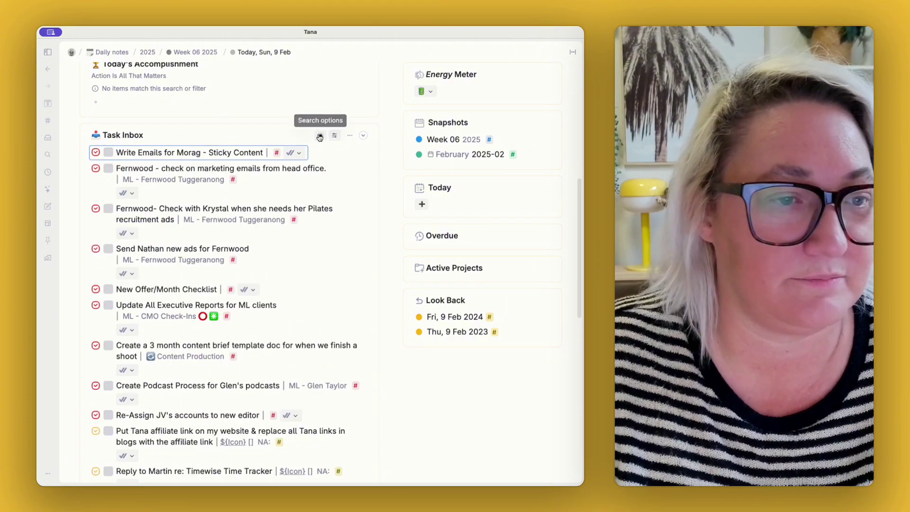
# - Check the Task Inbox search's task tag, Task Status Not set and NOT follow up conditions in the query editor, and close it
pyautogui.click(320, 135)
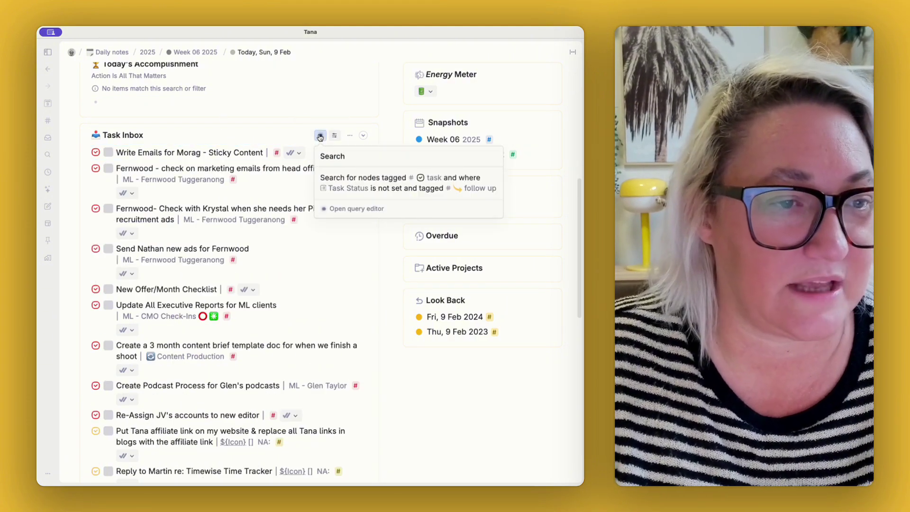
pyautogui.click(342, 210)
pyautogui.scroll(-1, 237, 258)
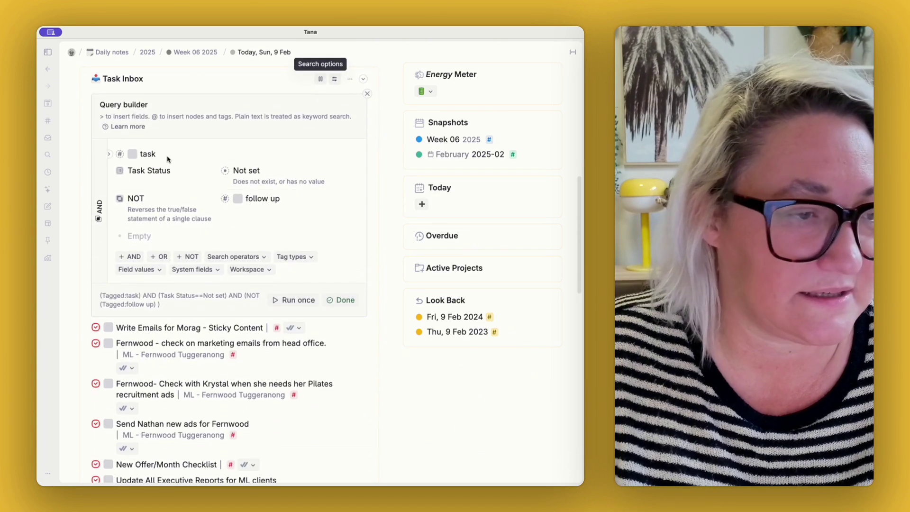
pyautogui.click(160, 157)
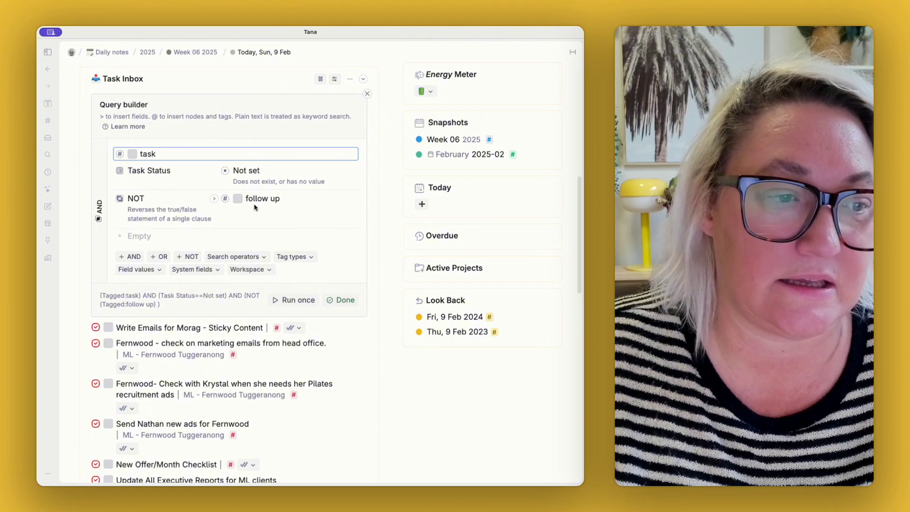
pyautogui.scroll(1, 287, 177)
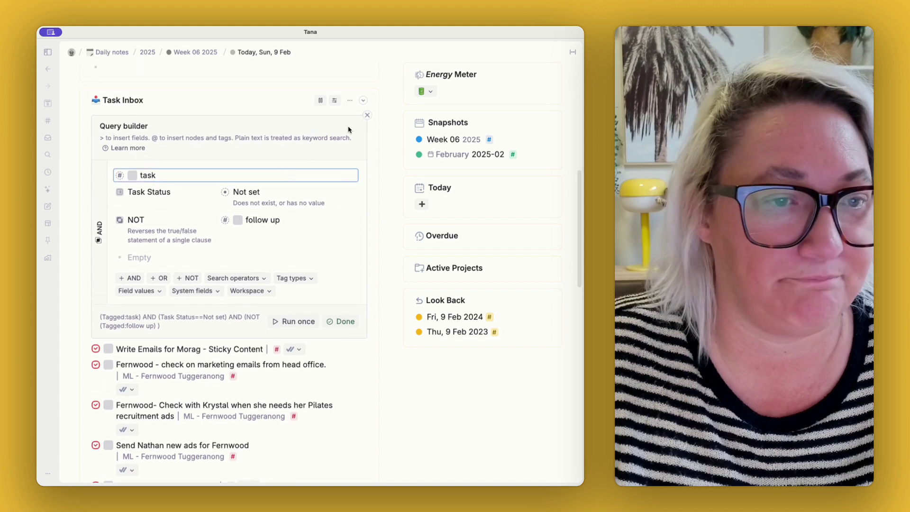
pyautogui.click(368, 116)
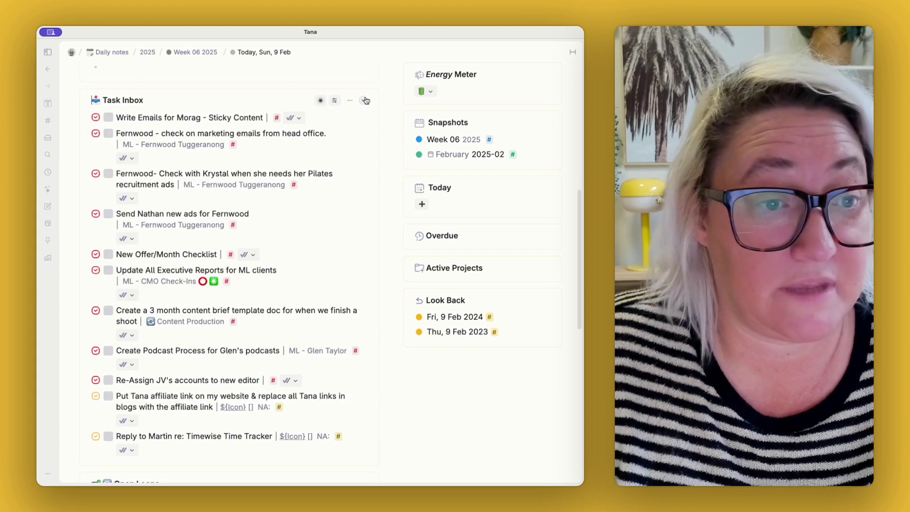
# - Look over the remaining Task Inbox items, collapse the Task Inbox, and expand Open Loops
pyautogui.scroll(-3, 313, 240)
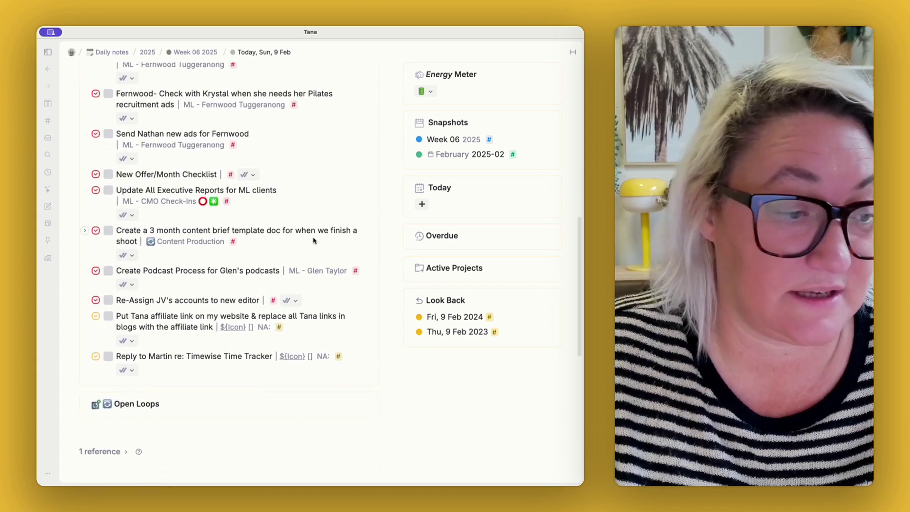
pyautogui.scroll(5, 313, 240)
pyautogui.click(363, 173)
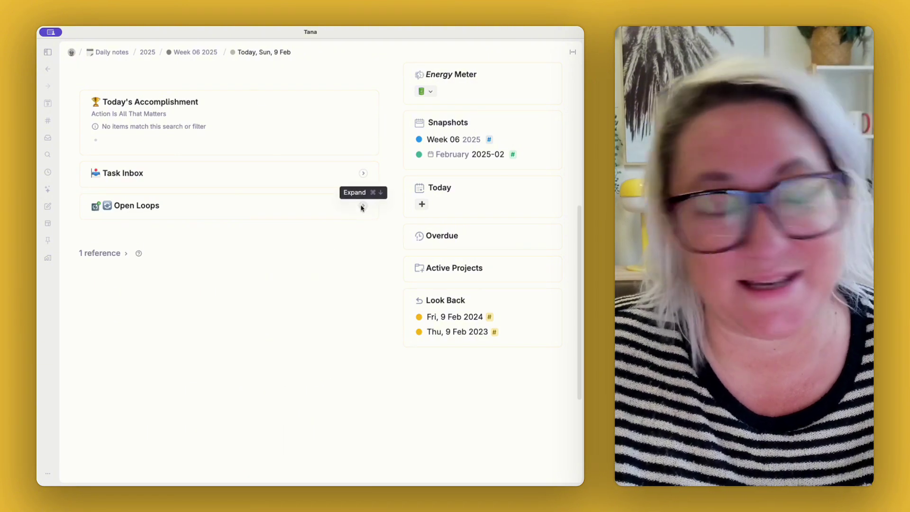
pyautogui.click(364, 208)
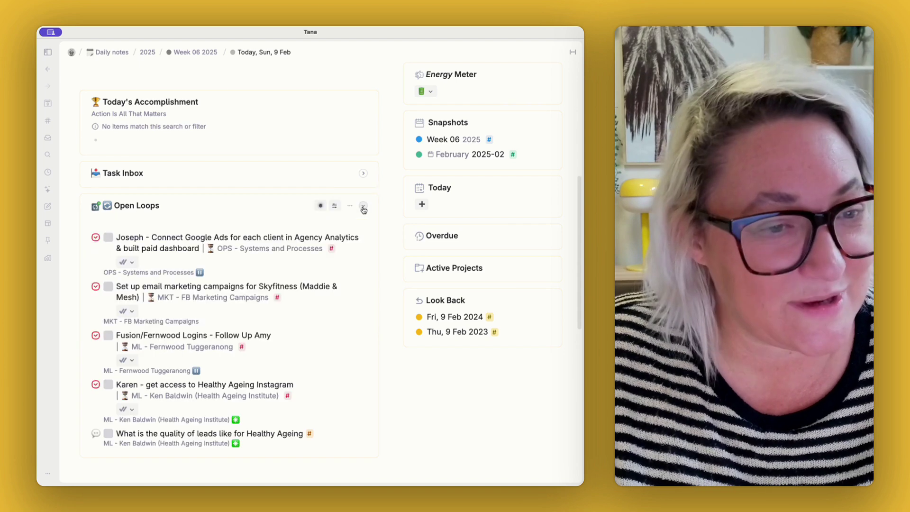
# - Check the Open Loops search's task-c WAITING and agenda Status Open conditions in the query editor, and close it
pyautogui.scroll(-2, 295, 208)
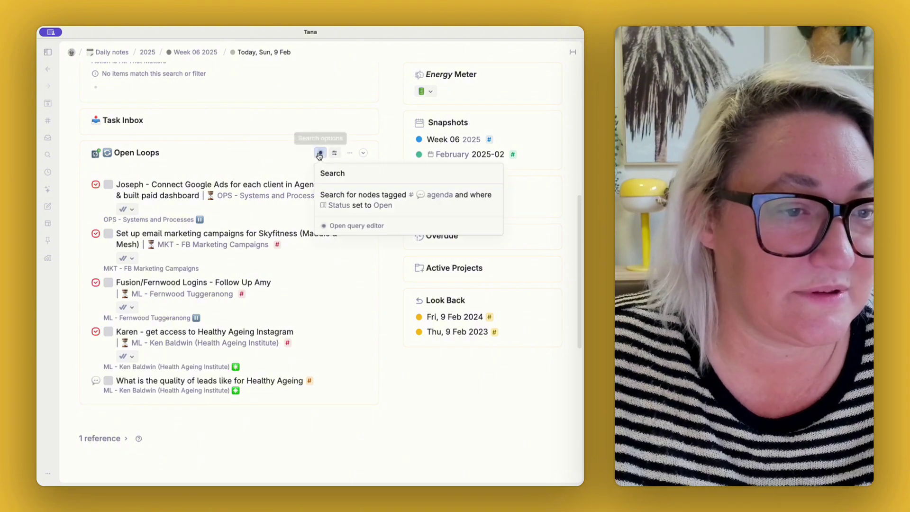
pyautogui.click(327, 226)
pyautogui.scroll(-3, 221, 265)
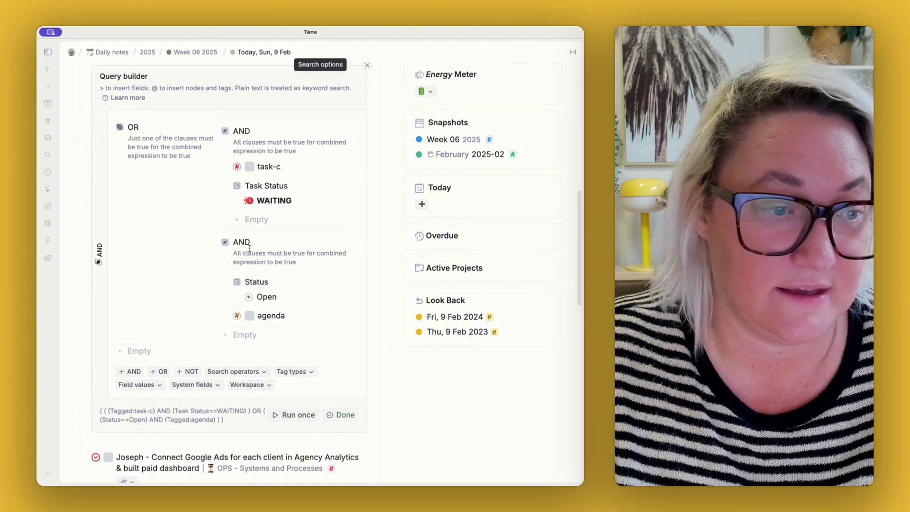
pyautogui.scroll(-1, 195, 302)
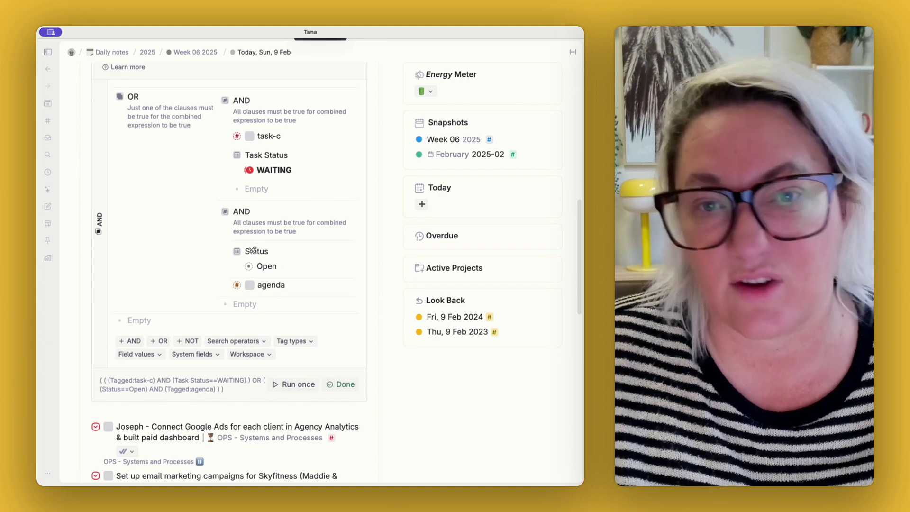
pyautogui.scroll(3, 276, 235)
pyautogui.scroll(2, 277, 234)
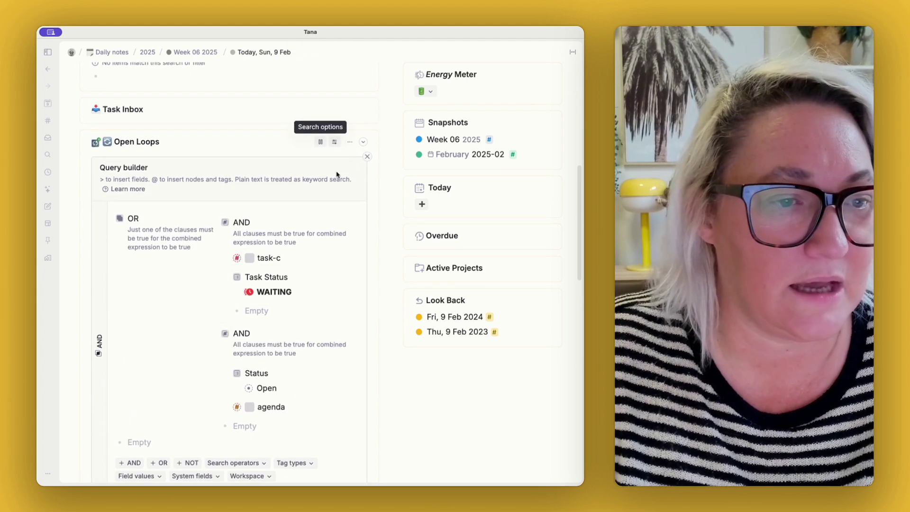
pyautogui.click(368, 157)
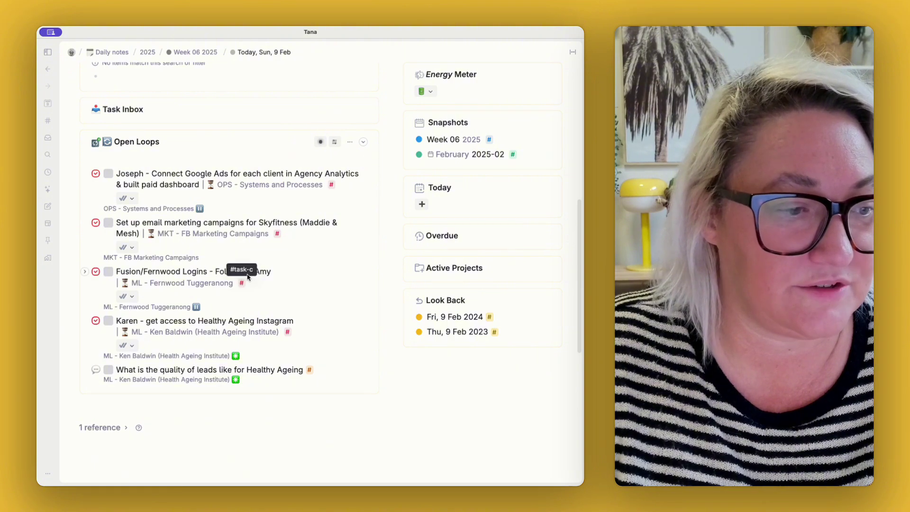
# - Run Debug node on the Agenda node, examine its Icon field, and close the debug section
pyautogui.scroll(6, 214, 316)
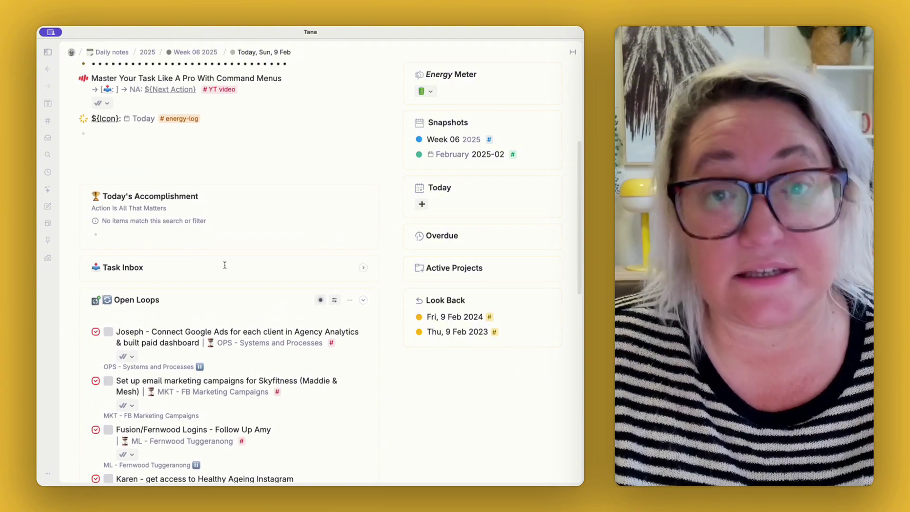
pyautogui.scroll(8, 224, 265)
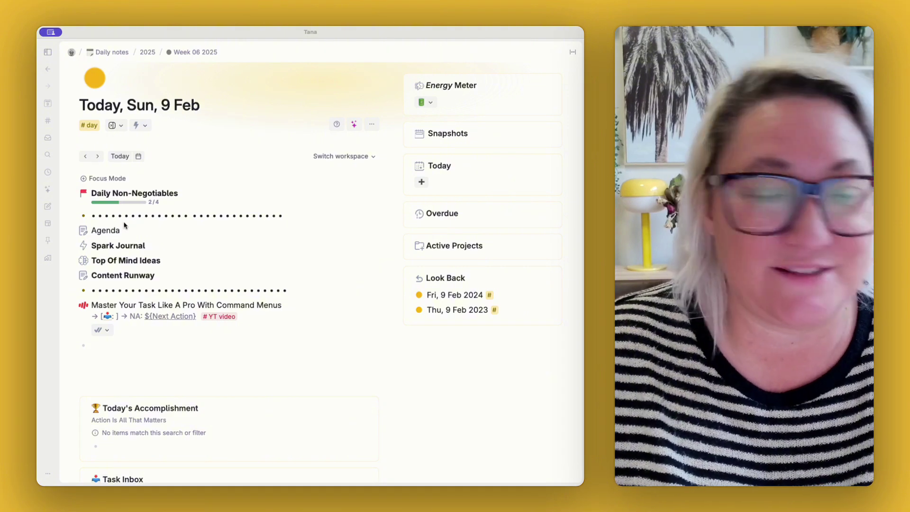
pyautogui.scroll(-2, 118, 192)
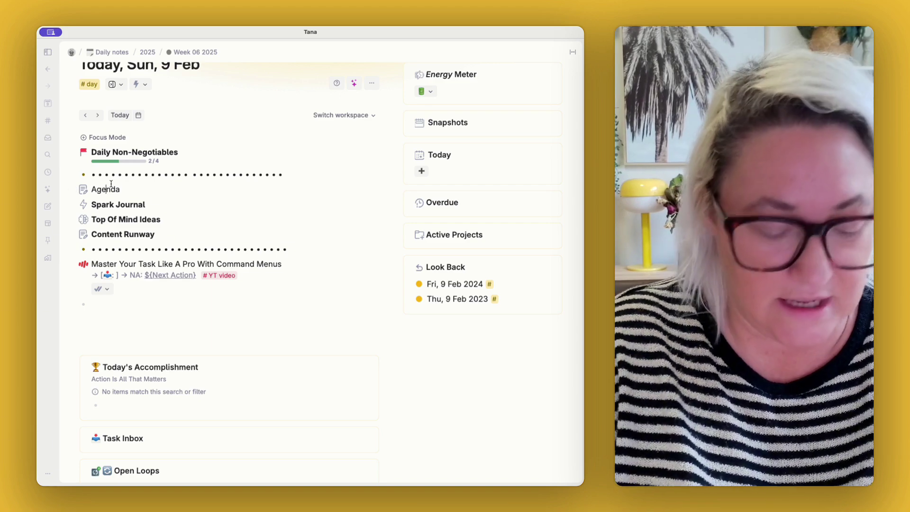
pyautogui.press('super+k')
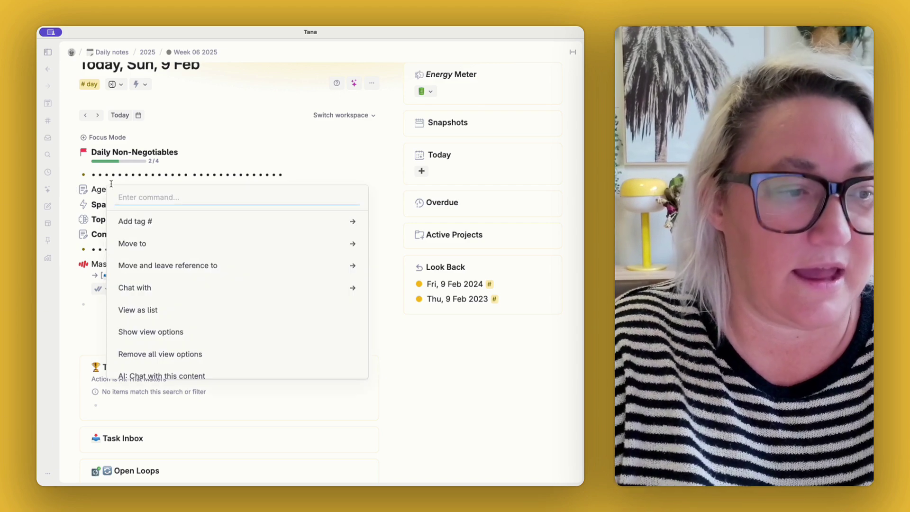
pyautogui.write('deb')
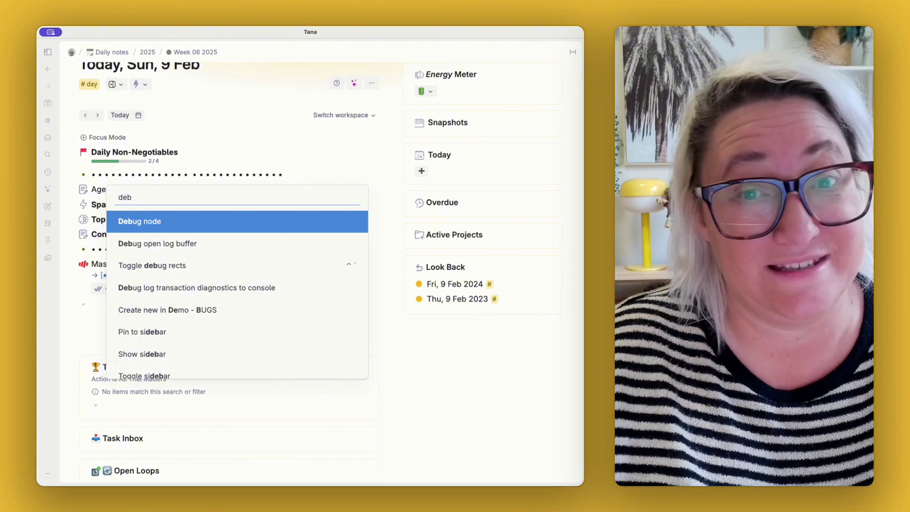
pyautogui.press('Return')
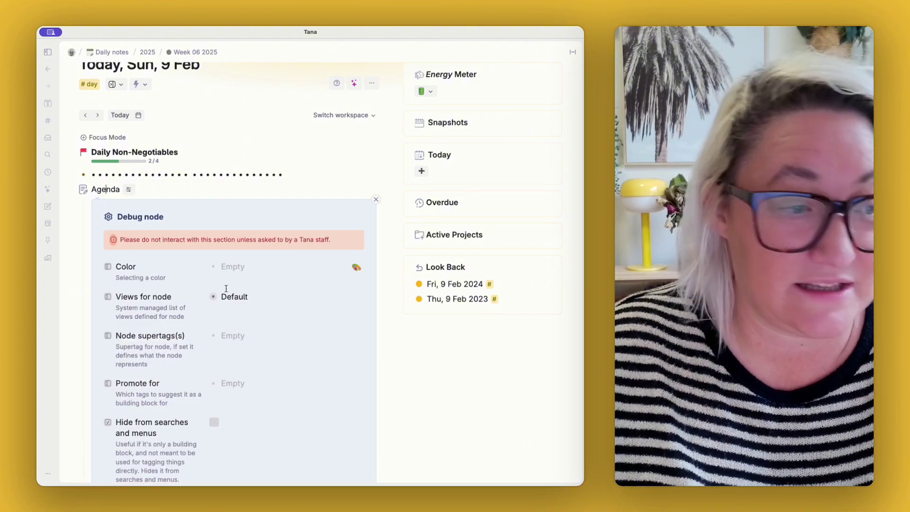
pyautogui.scroll(-10, 218, 351)
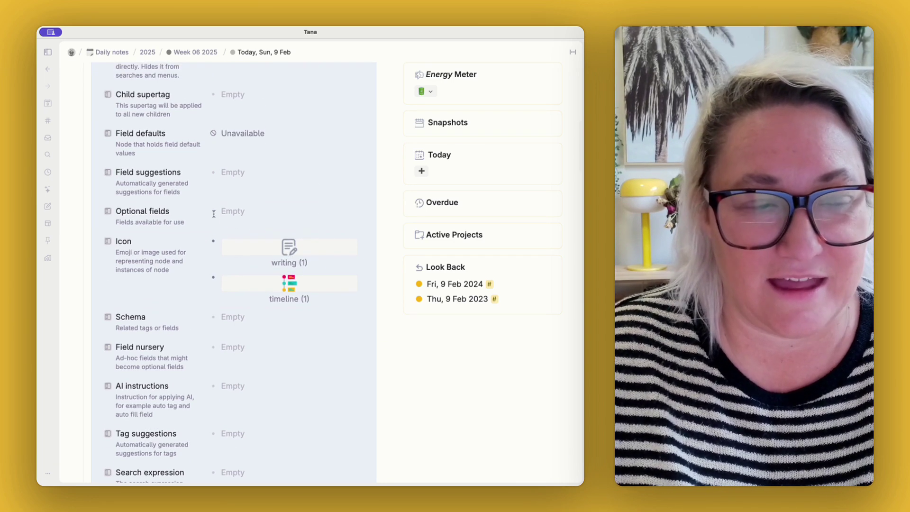
pyautogui.scroll(10, 214, 213)
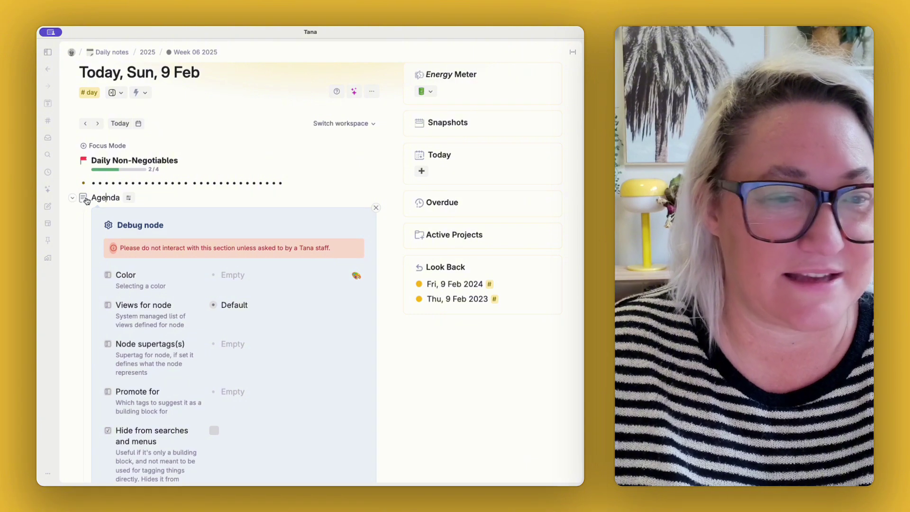
pyautogui.click(376, 208)
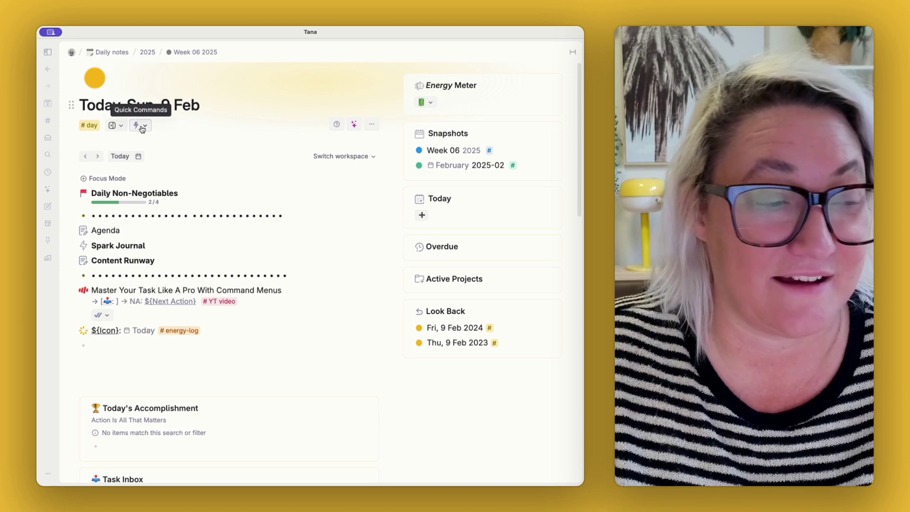
# - Open the day tag's Quick Commands configuration beside the day page, and expand the Energy & Mood Report command and the Energy Meter
pyautogui.click(141, 127)
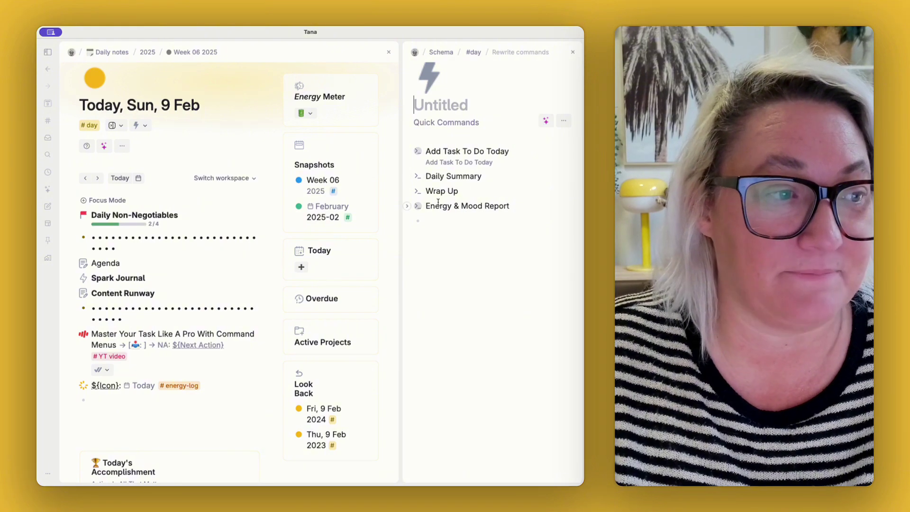
pyautogui.scroll(-2, 462, 234)
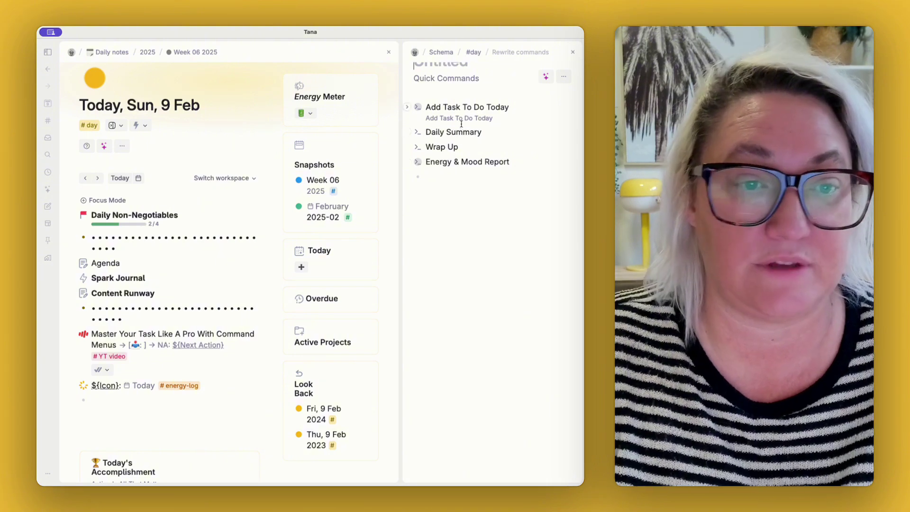
pyautogui.click(495, 133)
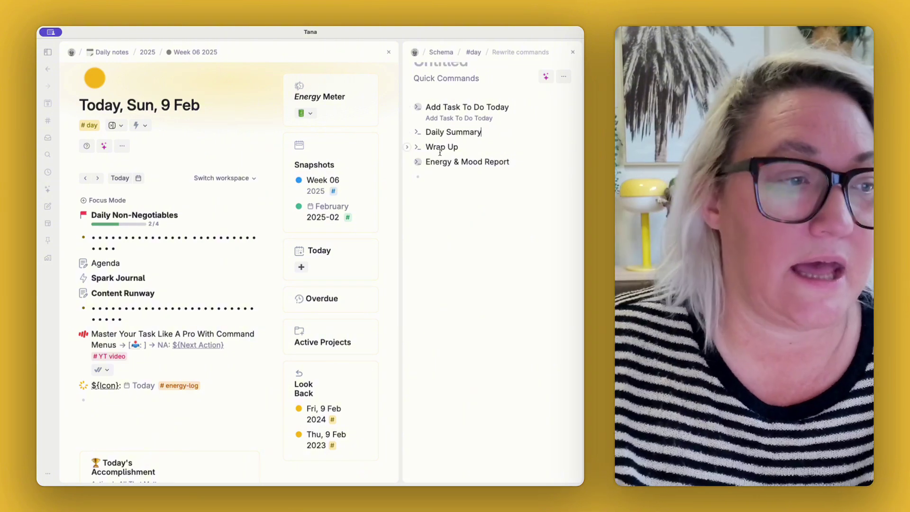
pyautogui.click(410, 163)
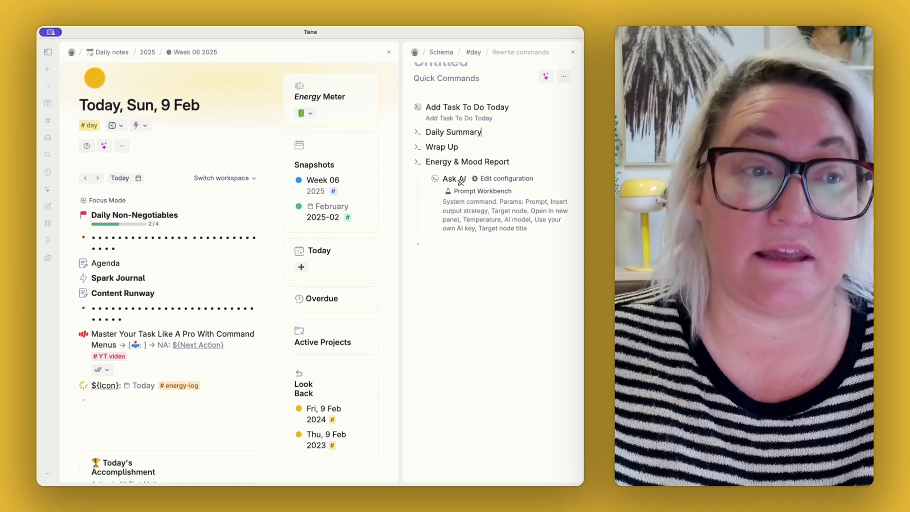
pyautogui.click(371, 86)
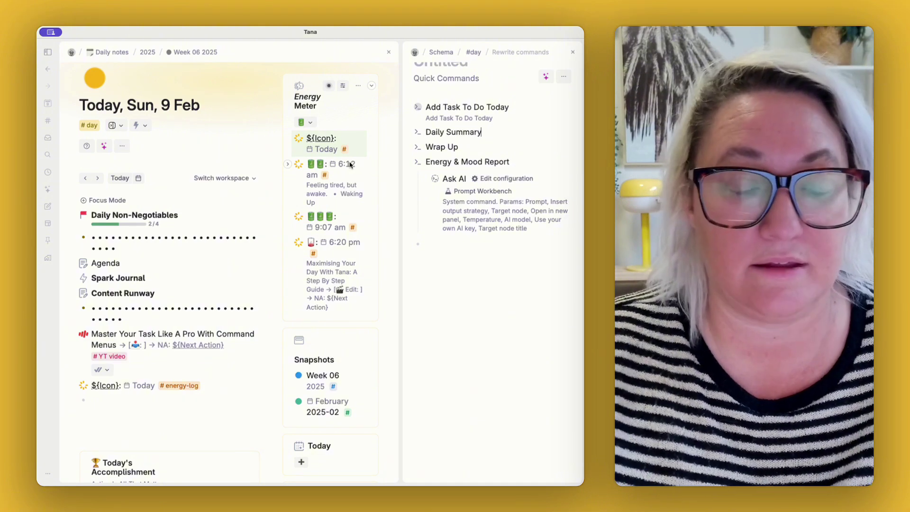
# - Open the Ask AI configuration under Energy & Mood Report and read through its prompt instructions
pyautogui.click(492, 180)
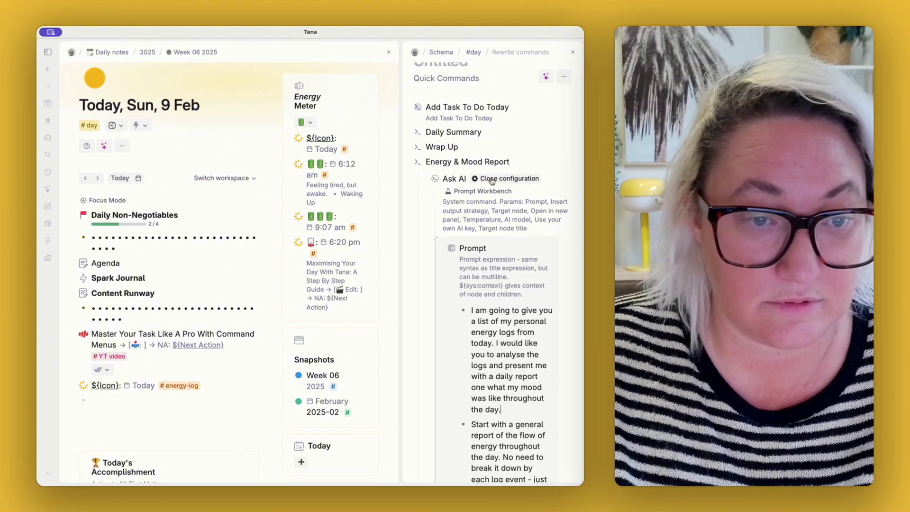
pyautogui.scroll(-3, 474, 175)
pyautogui.scroll(2, 459, 169)
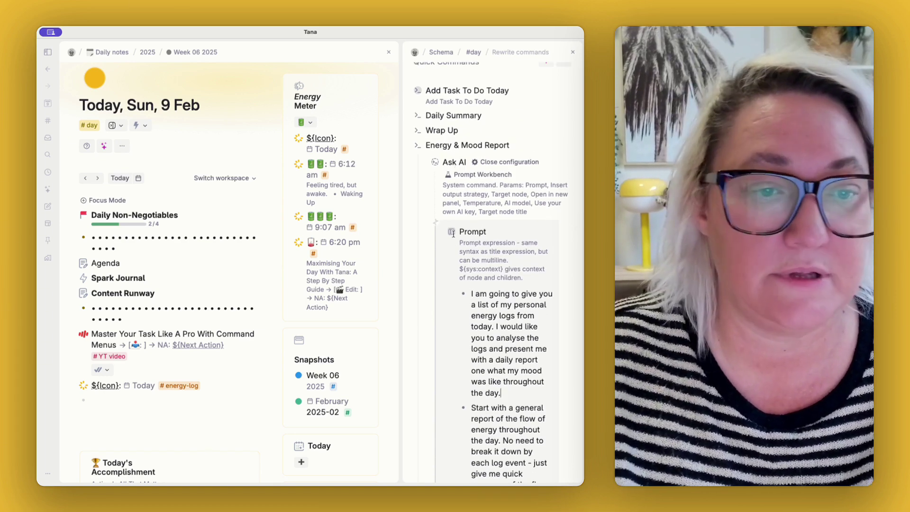
pyautogui.scroll(-5, 500, 394)
pyautogui.scroll(-1, 481, 272)
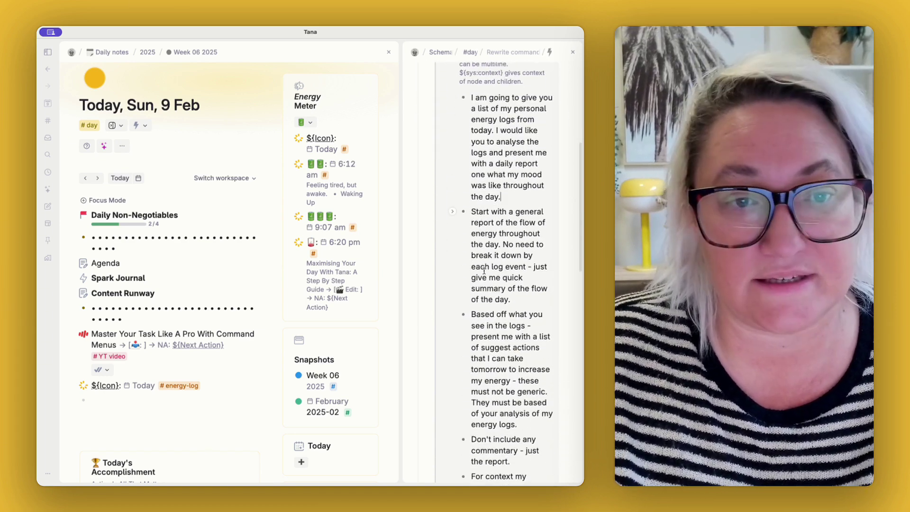
pyautogui.scroll(-1, 510, 281)
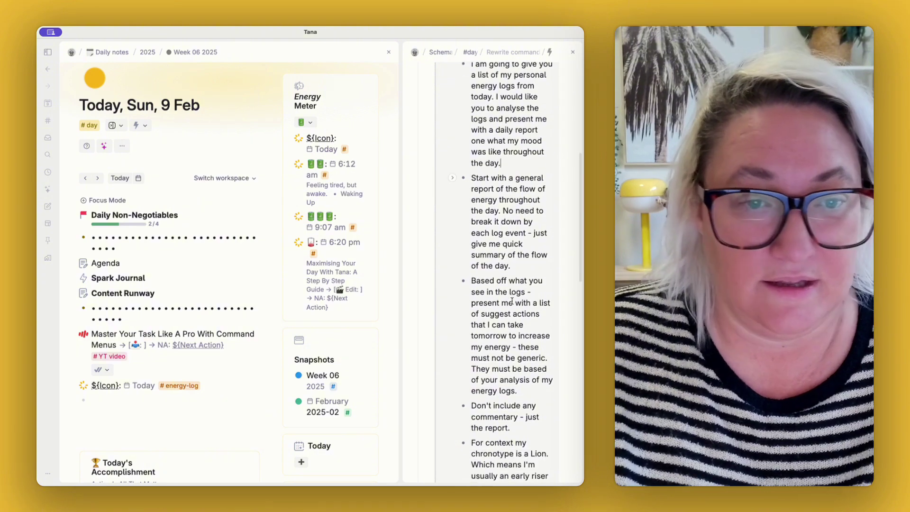
# - Widen the Quick Commands pane and review the prompt down to its Expand references and AI model fields
pyautogui.moveTo(401, 193); pyautogui.dragTo(211, 203)
pyautogui.scroll(3, 391, 199)
pyautogui.scroll(2, 391, 200)
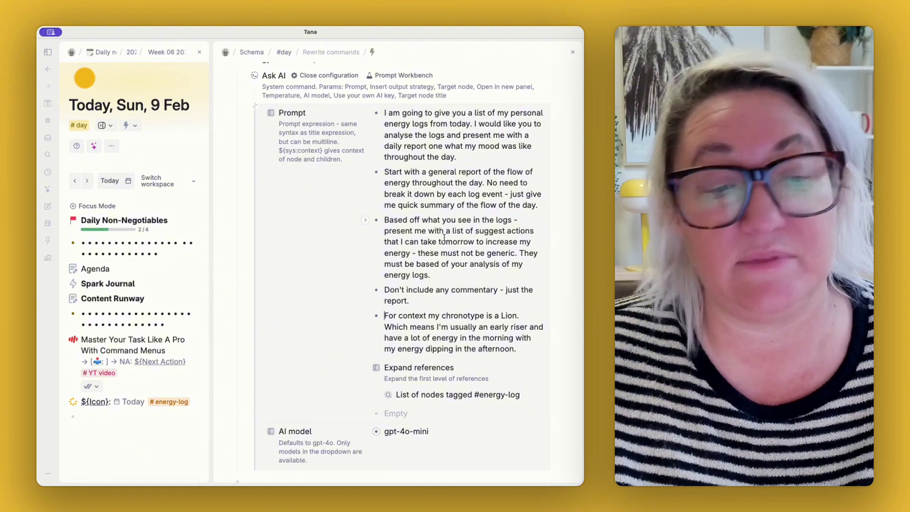
pyautogui.scroll(-1, 437, 252)
pyautogui.scroll(-5, 437, 251)
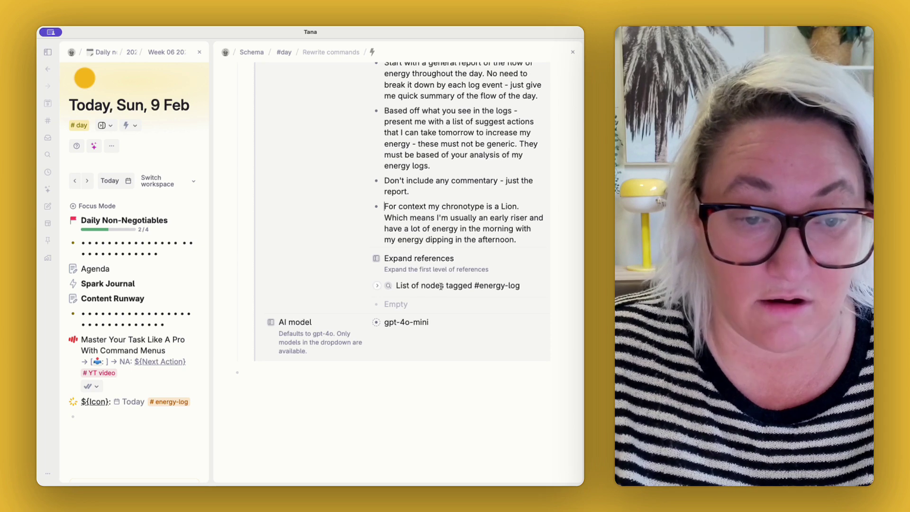
# - Expand the list of nodes tagged #energy-log in the prompt's references, look it over, and close the Quick Commands pane
pyautogui.click(376, 286)
pyautogui.scroll(-2, 476, 319)
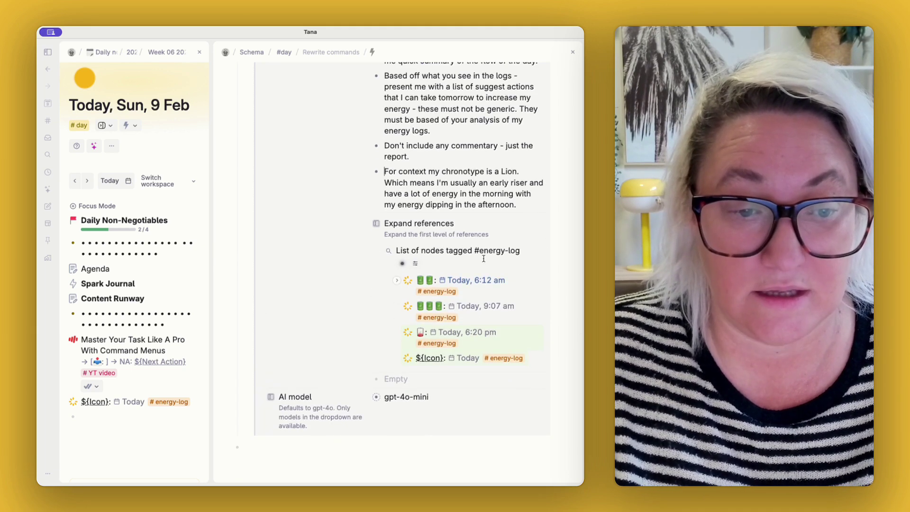
pyautogui.scroll(10, 518, 95)
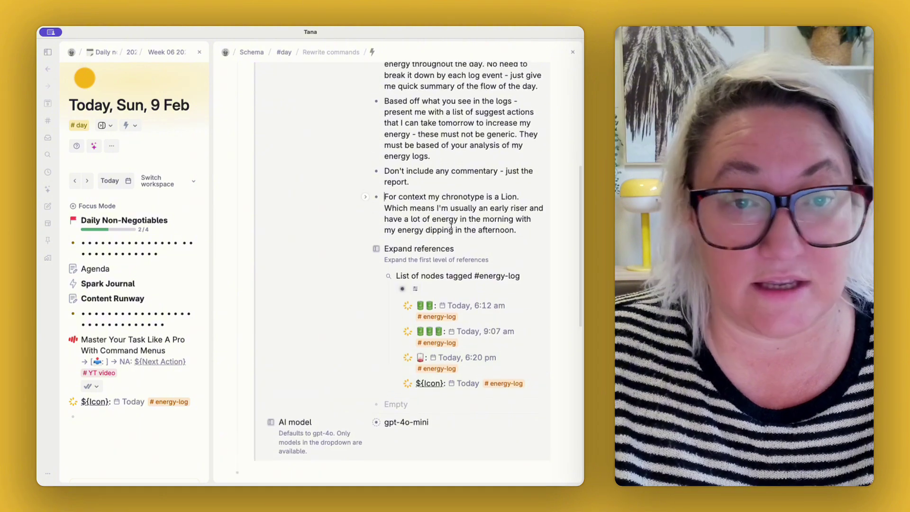
pyautogui.click(573, 52)
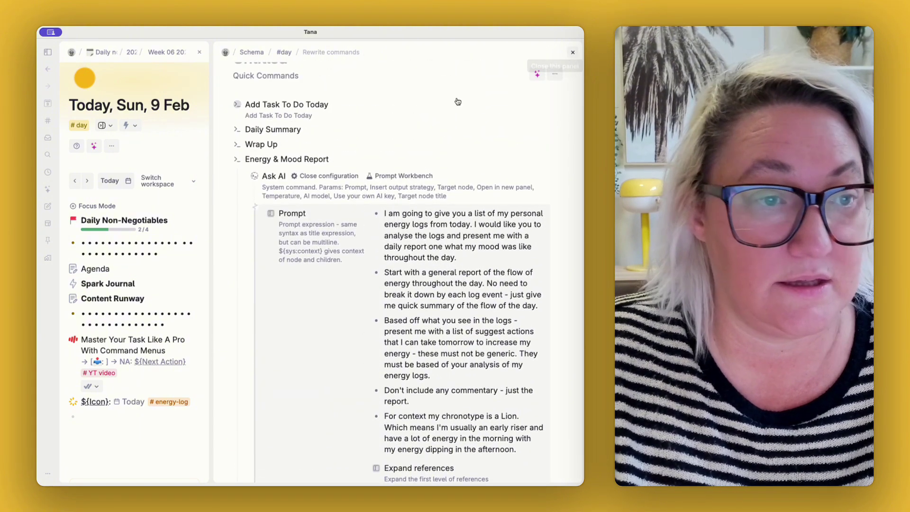
pyautogui.scroll(10, 167, 141)
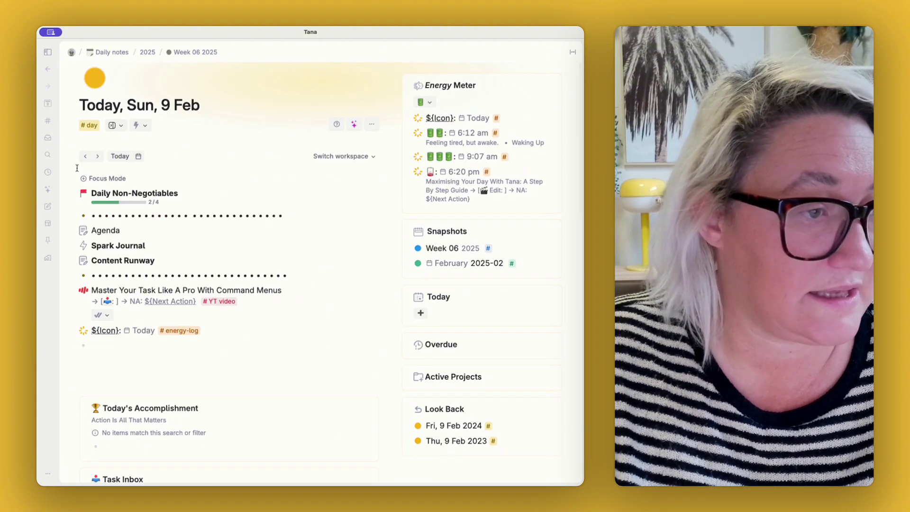
# - Go to the previous day's page, read its Daily Energy Report, and expand Suggested Actions for Tomorrow
pyautogui.click(86, 156)
pyautogui.scroll(-5, 186, 285)
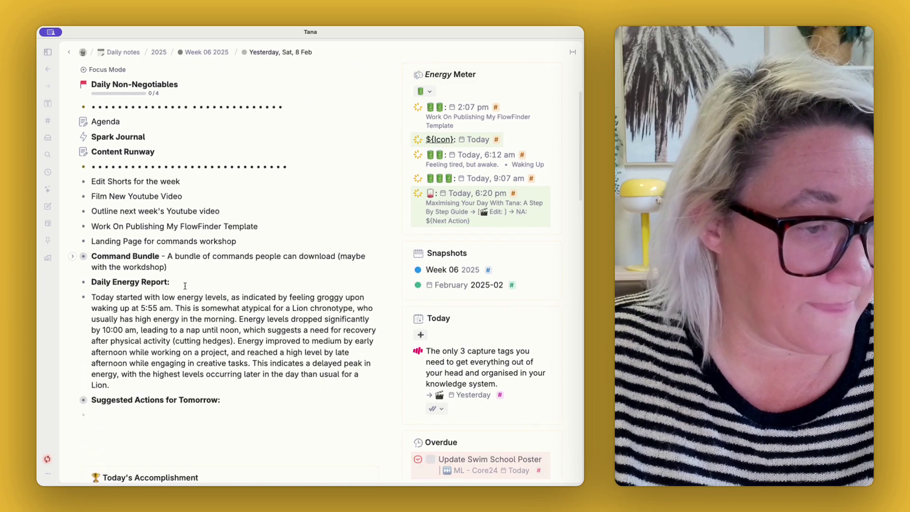
pyautogui.scroll(-1, 118, 189)
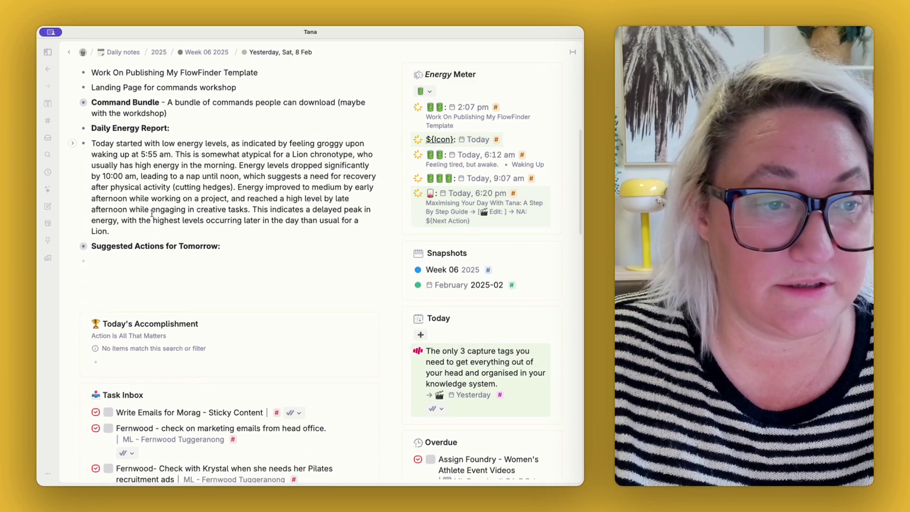
pyautogui.click(72, 247)
pyautogui.scroll(-3, 73, 157)
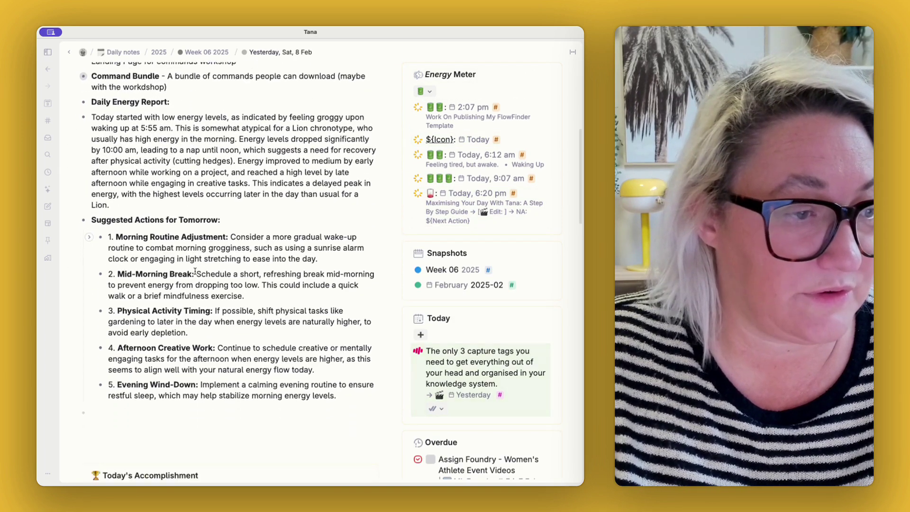
# - Return to today's page and open The Focus Hub from the pinned items
pyautogui.press('super+bracketleft')
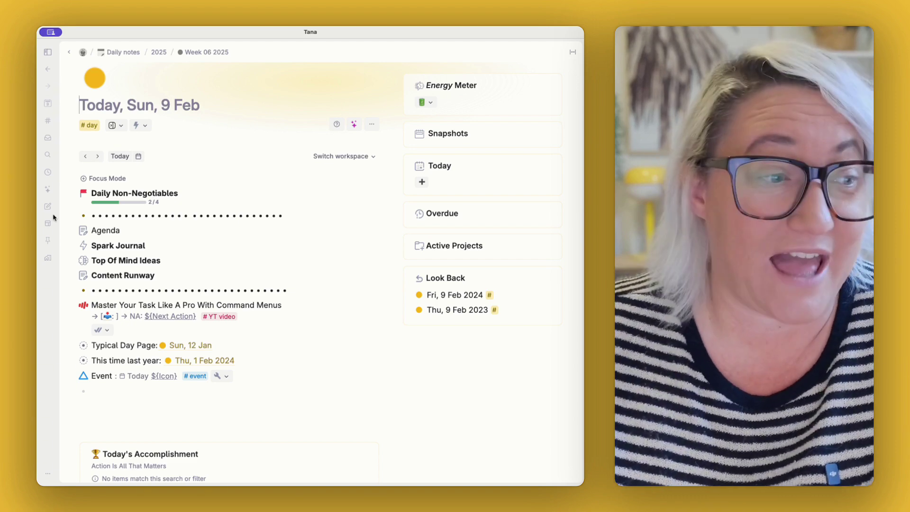
pyautogui.click(46, 240)
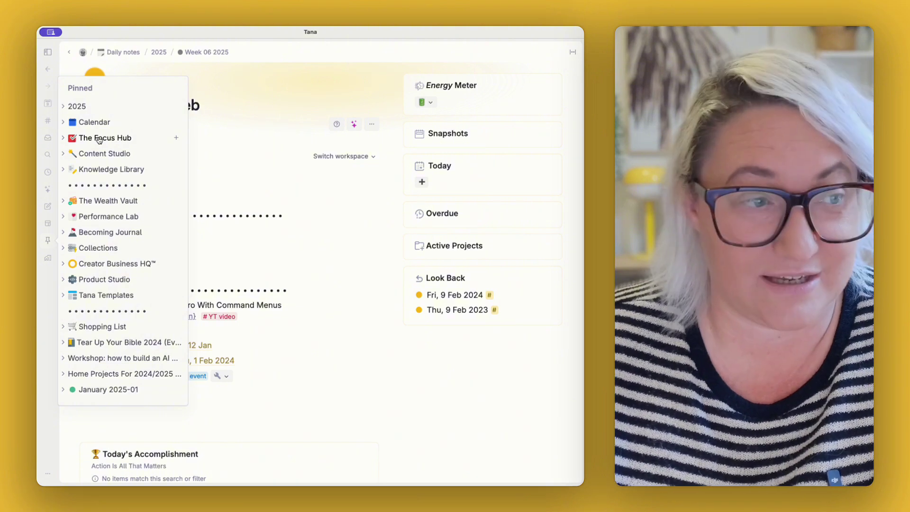
pyautogui.click(99, 138)
pyautogui.click(115, 138)
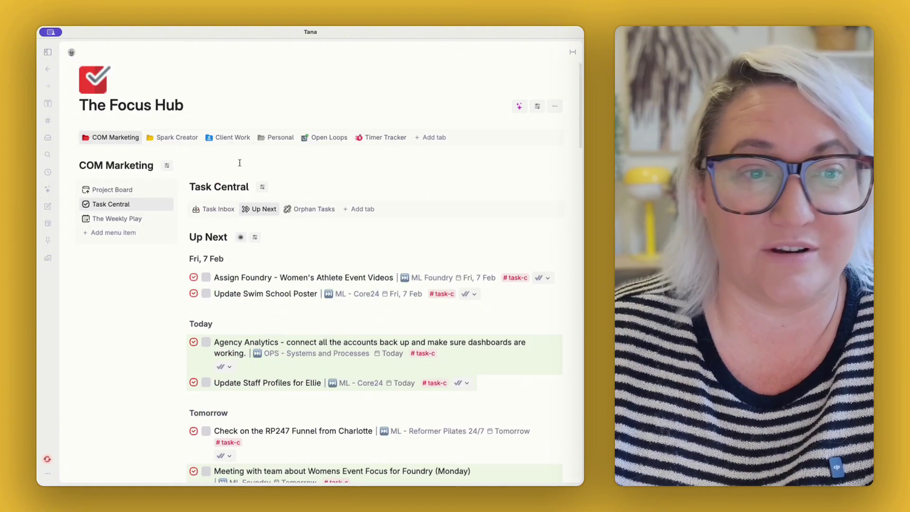
# - Open Content Studio from the pinned items for a look at its YouTube pipeline, and open the pinned Knowledge Library
pyautogui.click(47, 240)
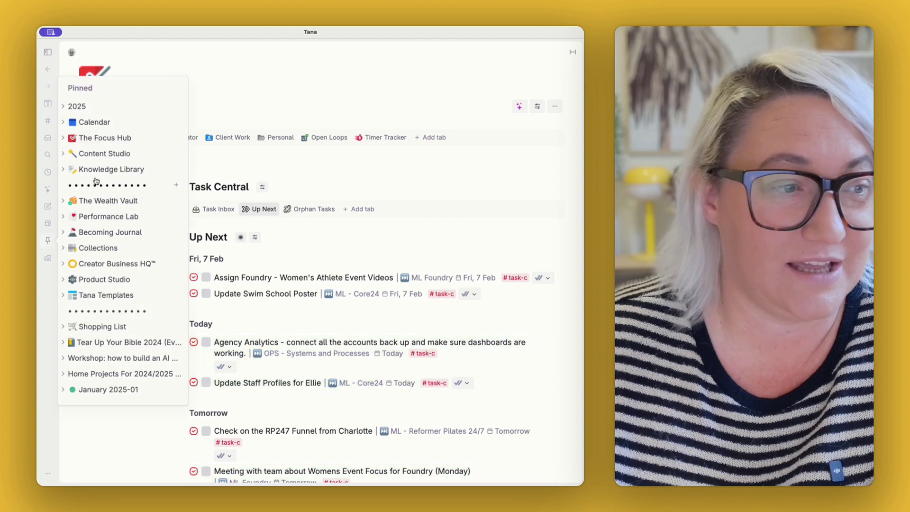
pyautogui.click(97, 153)
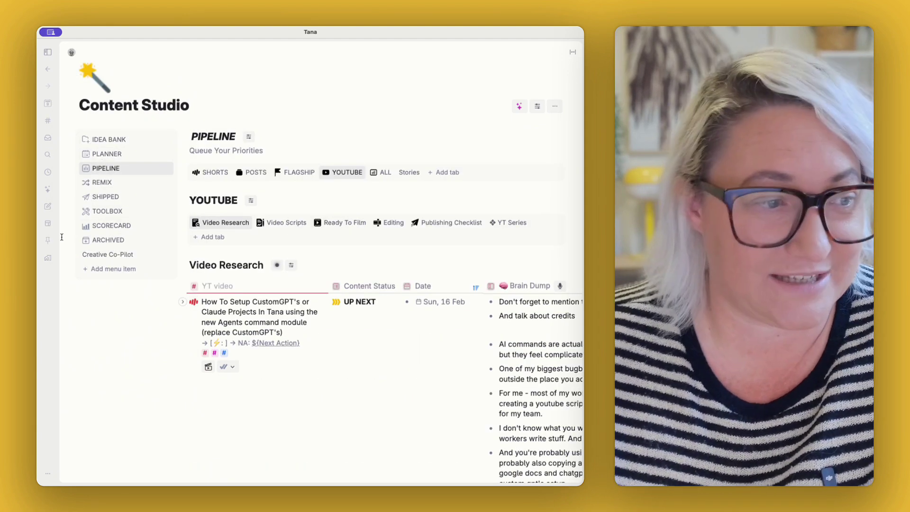
pyautogui.click(47, 240)
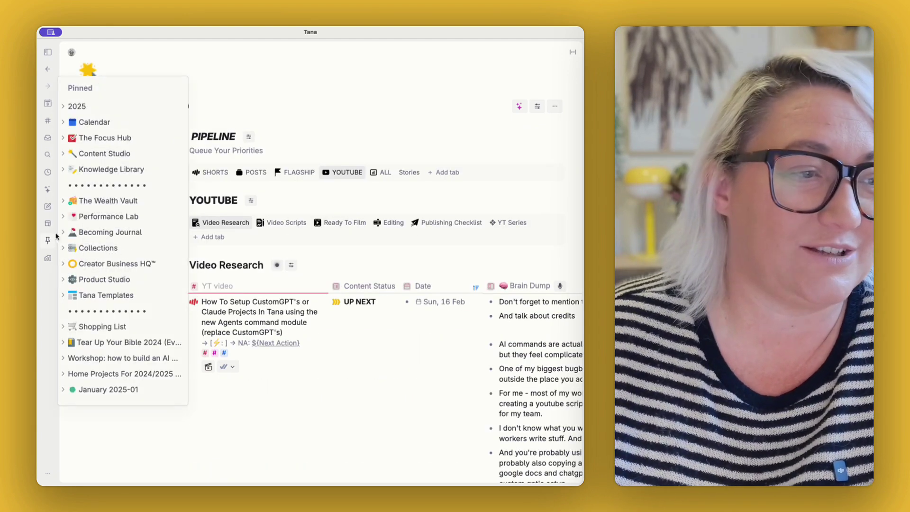
pyautogui.click(98, 170)
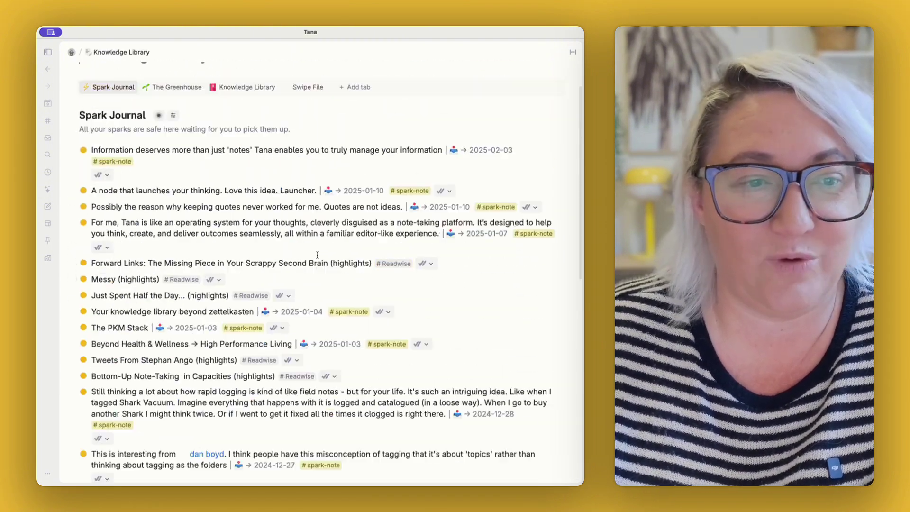
# - View the Collections in the Knowledge Library's section of the same name, and return to today's day page
pyautogui.click(260, 139)
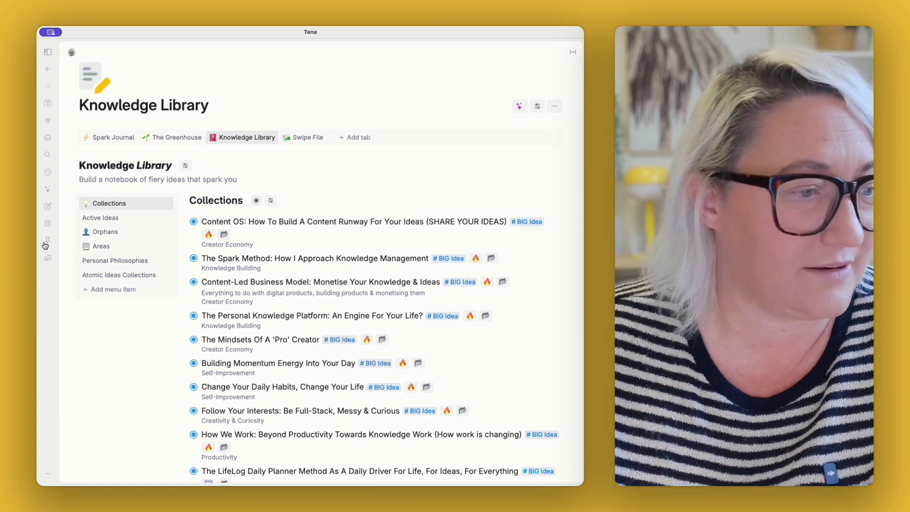
pyautogui.click(48, 240)
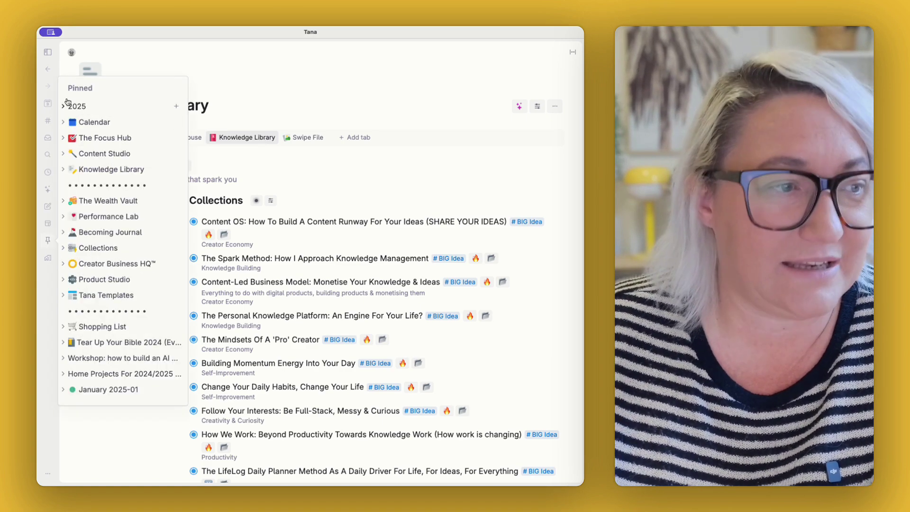
pyautogui.click(47, 104)
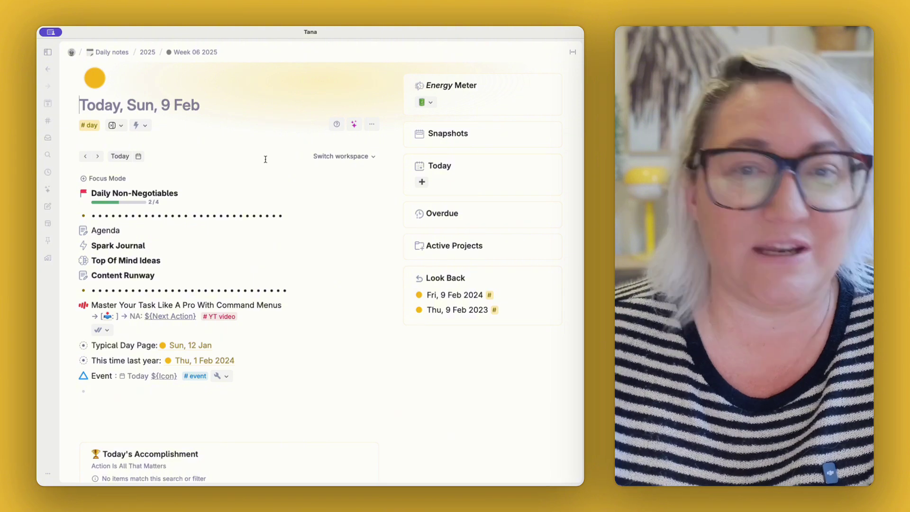